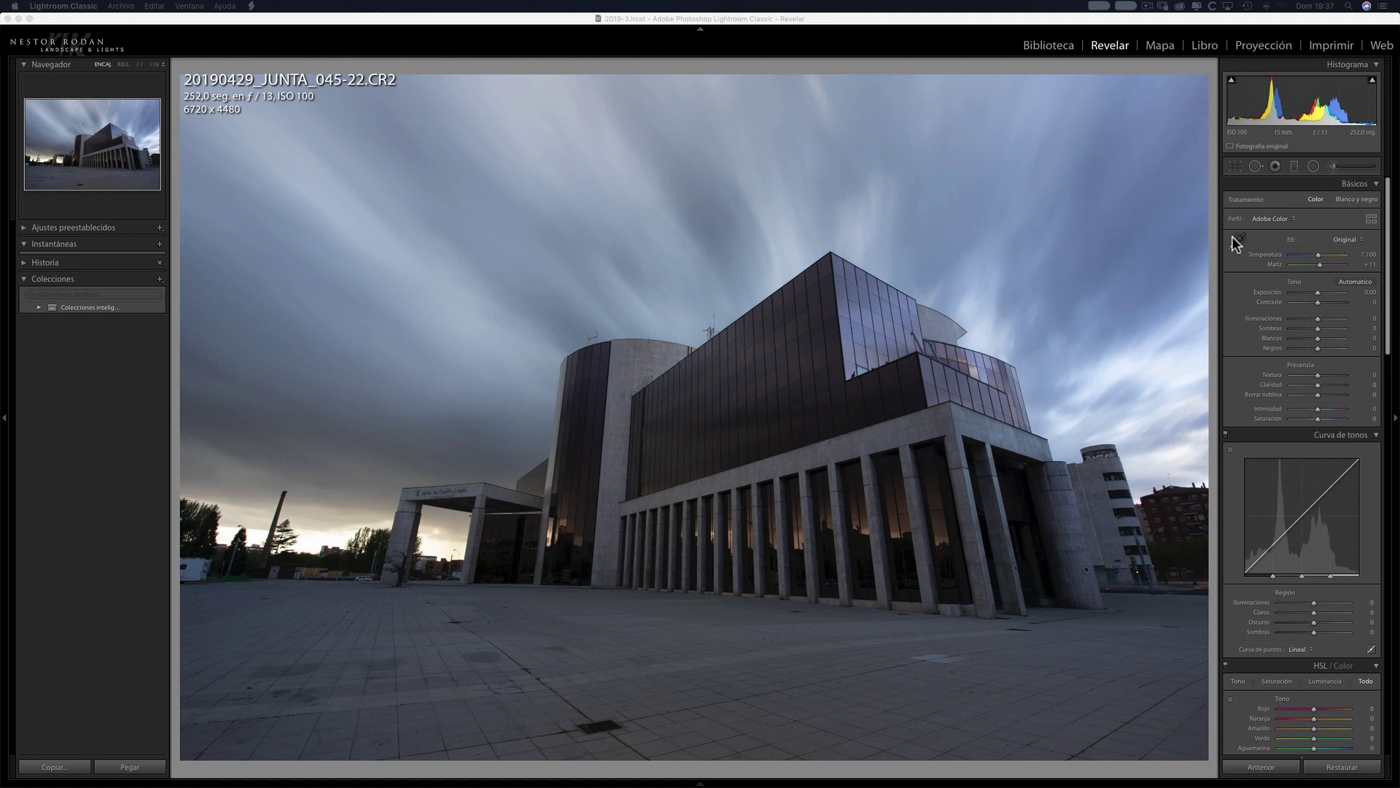
Step: Apply the Adobe Estándar profile and set exposure to -0.40, highlights -71, shadows +76, whites +29, blacks +66, texture +8 and vibrance +3
click(1298, 218)
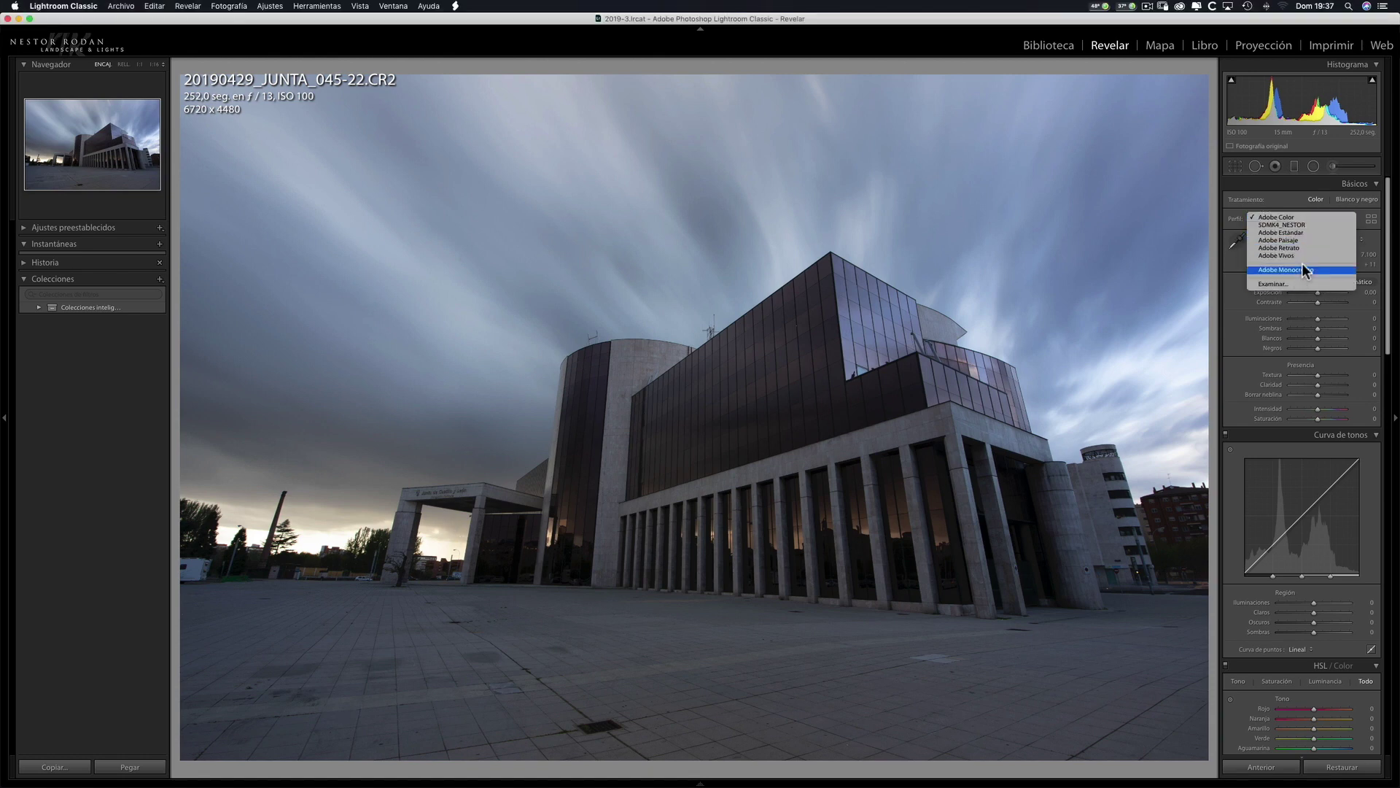
click(1285, 232)
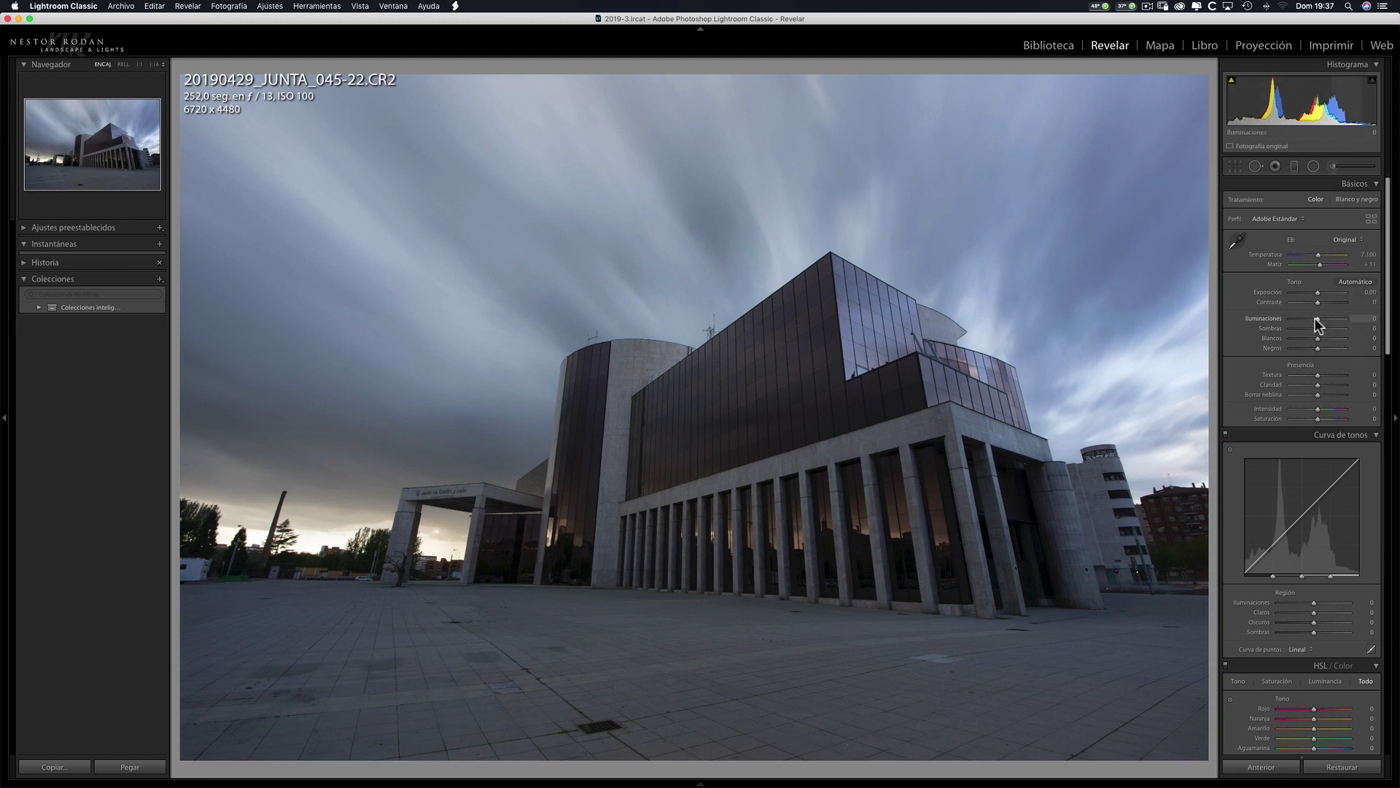
drag(1317, 318, 1334, 346)
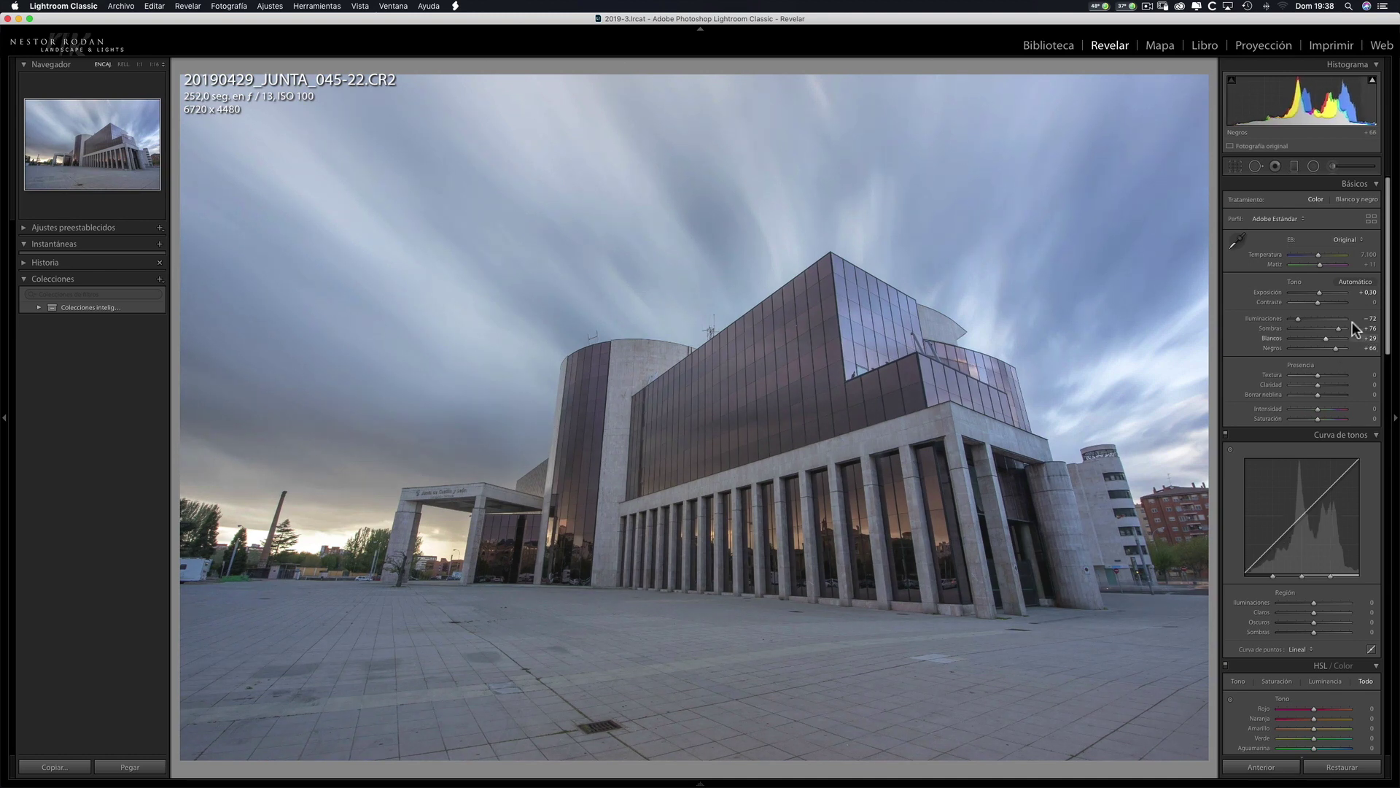
mouse_move(1319, 291)
mouse_down()
mouse_move(1288, 320)
mouse_move(1315, 295)
mouse_up()
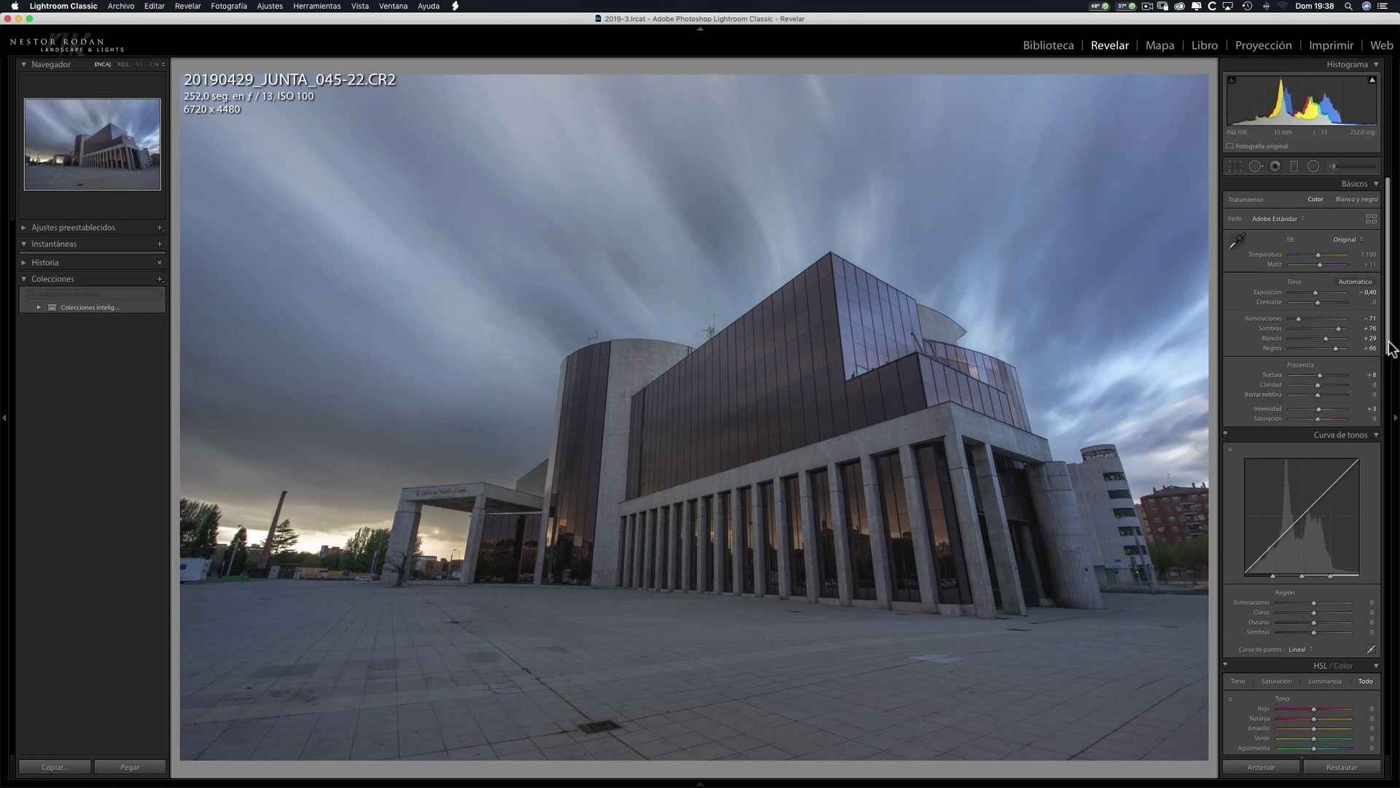
Step: Set the purple defringe amount to 2 and inspect the trees, chimney and portico edges at full size for halos
click(461, 499)
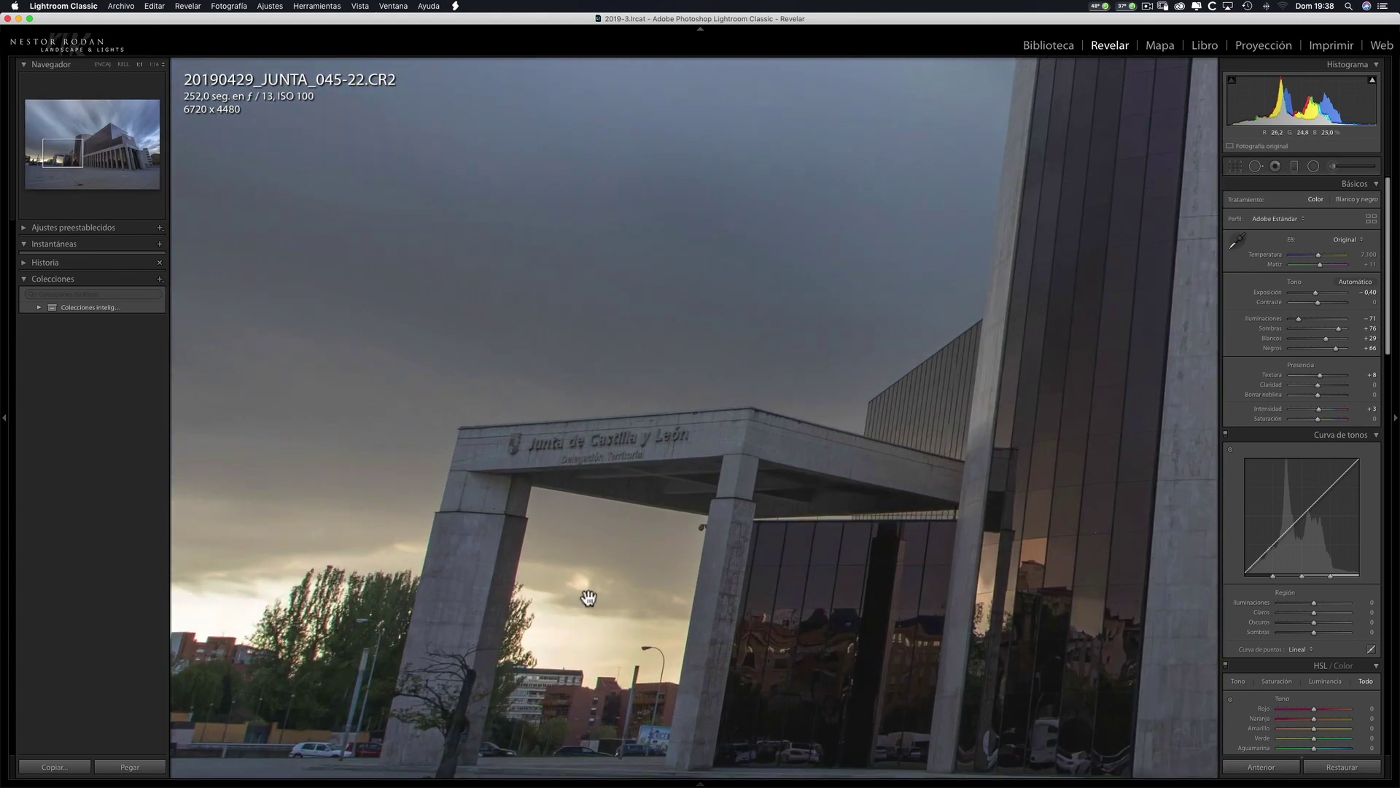
drag(221, 598, 558, 547)
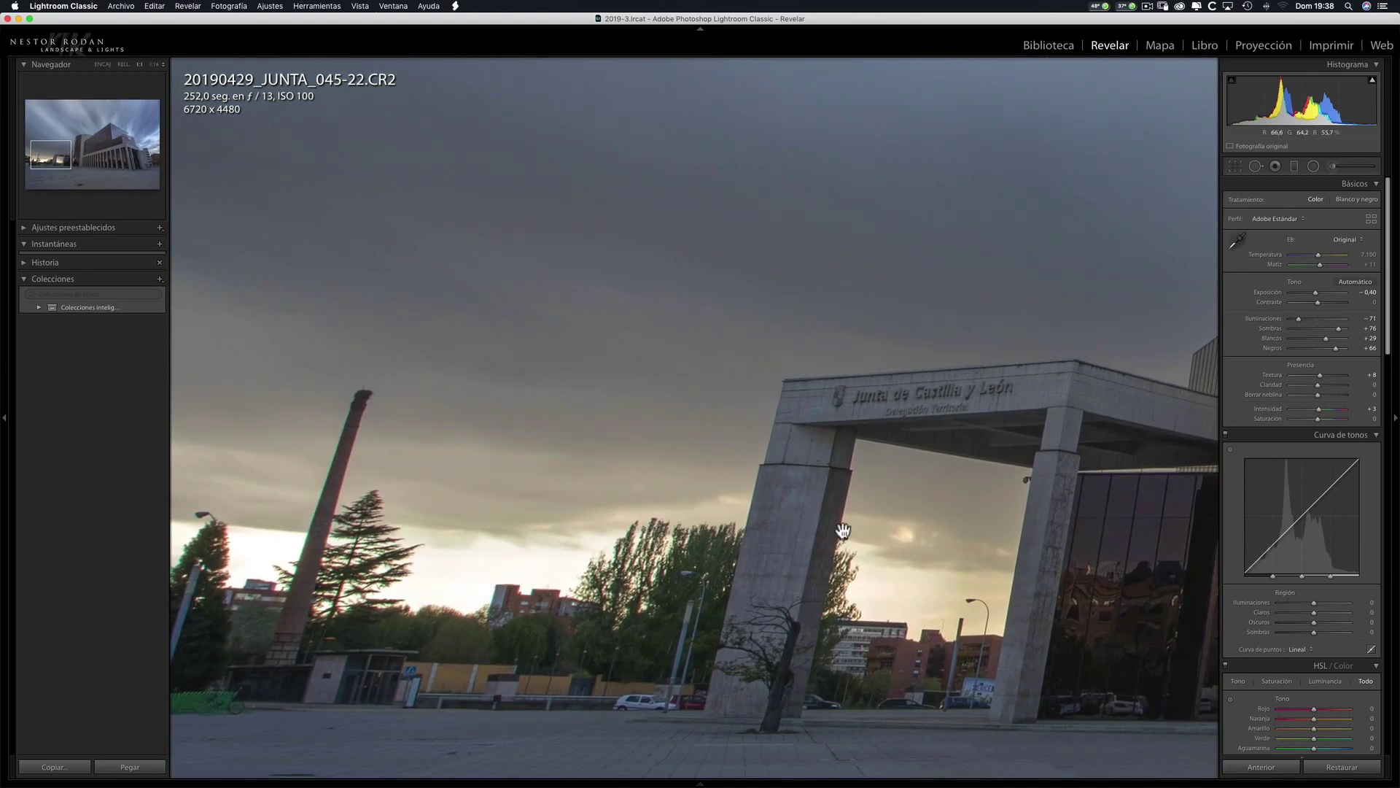
click(872, 493)
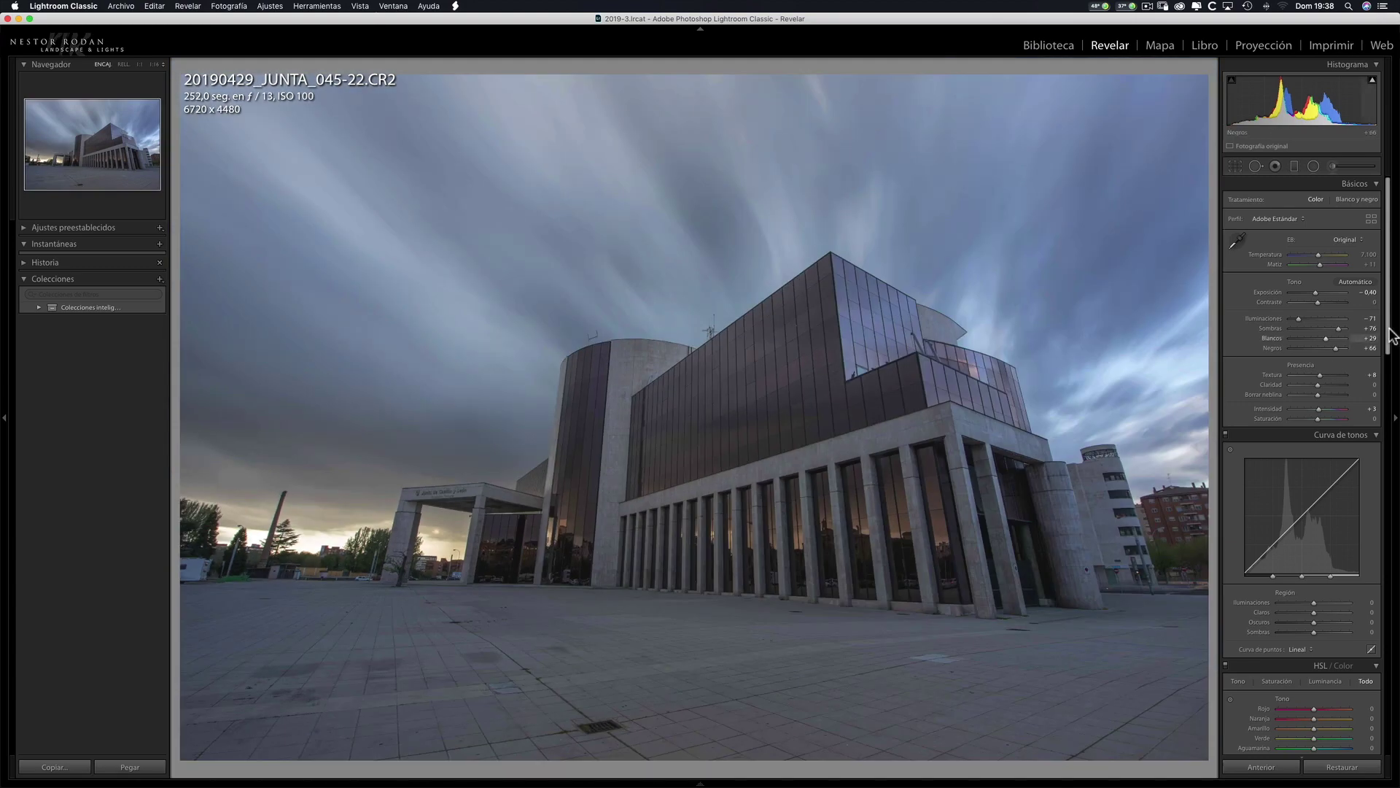
drag(1391, 348, 1386, 645)
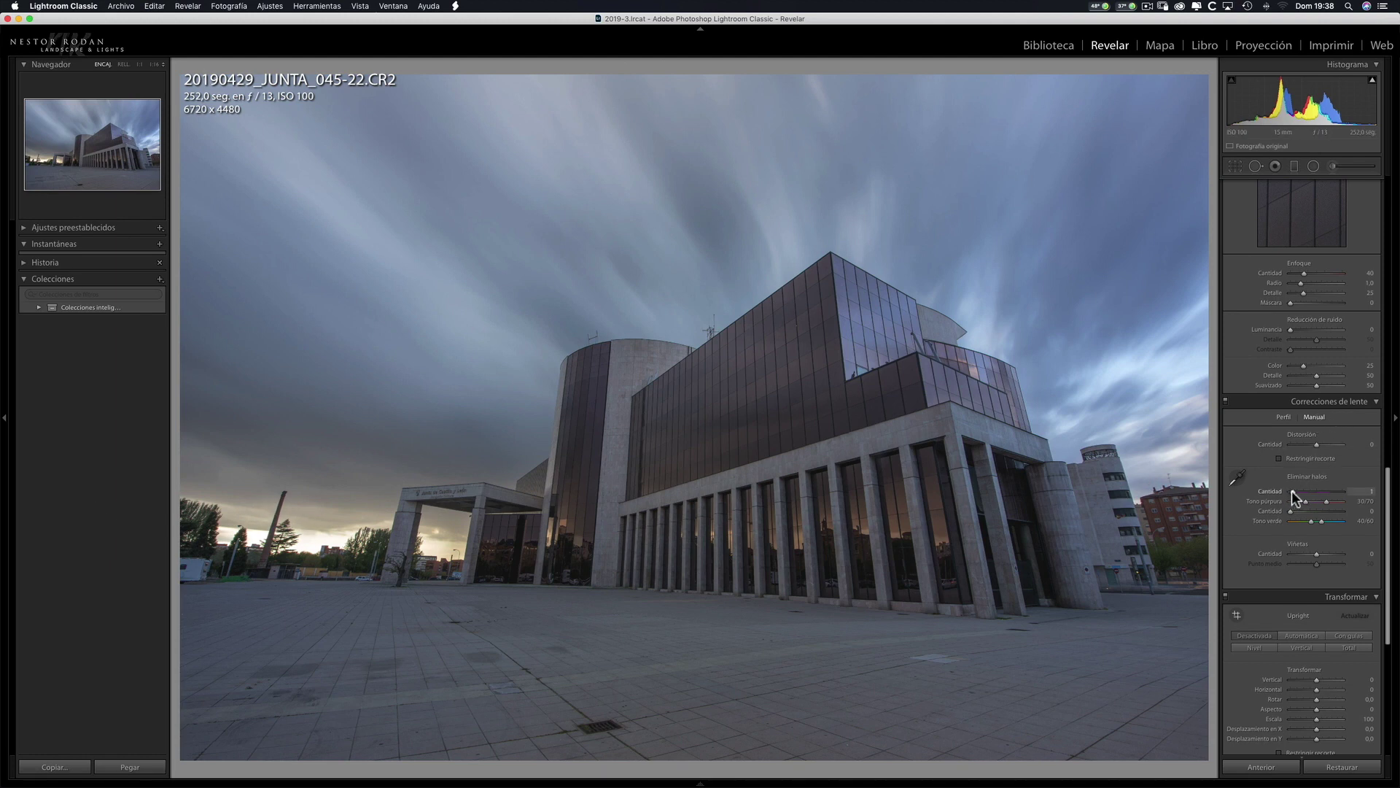
drag(1293, 490, 1297, 493)
click(269, 517)
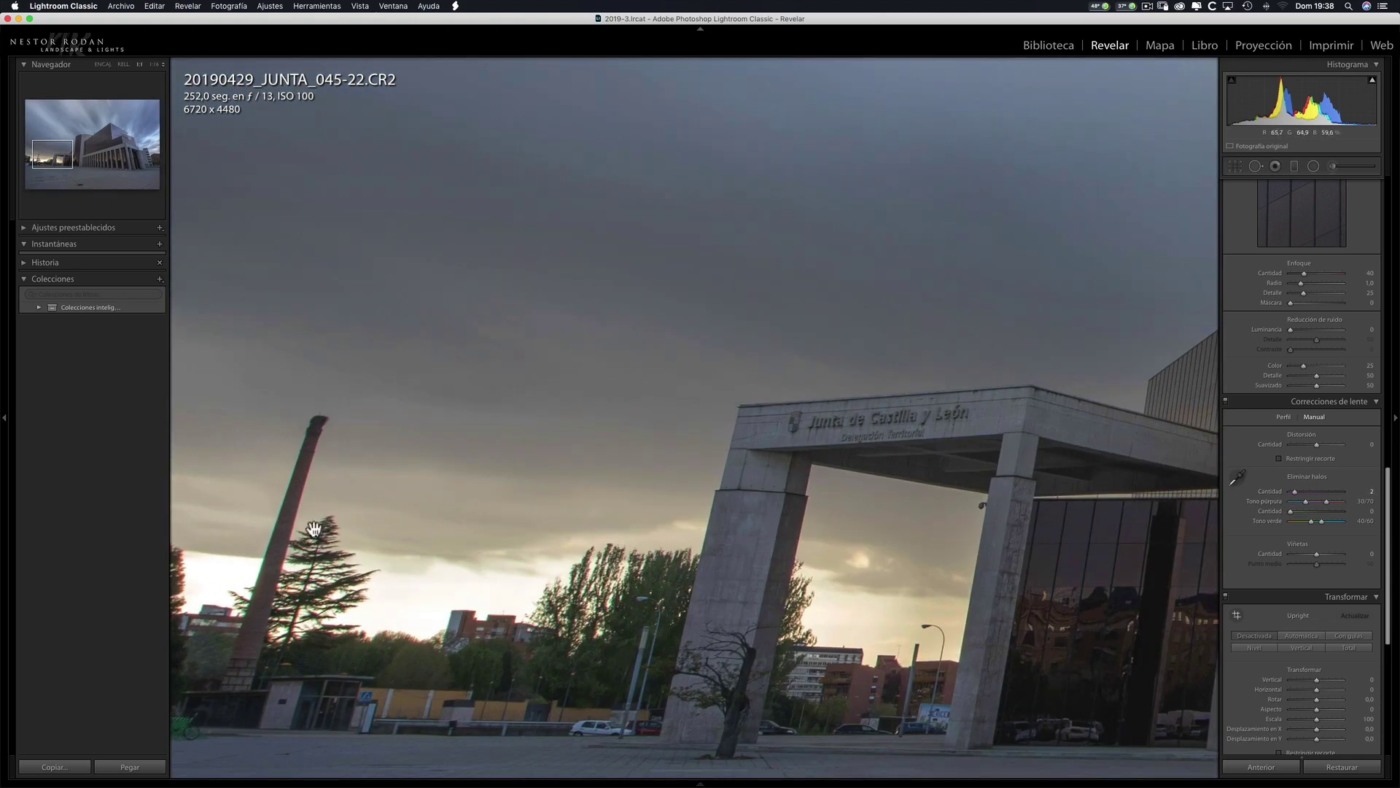
click(556, 569)
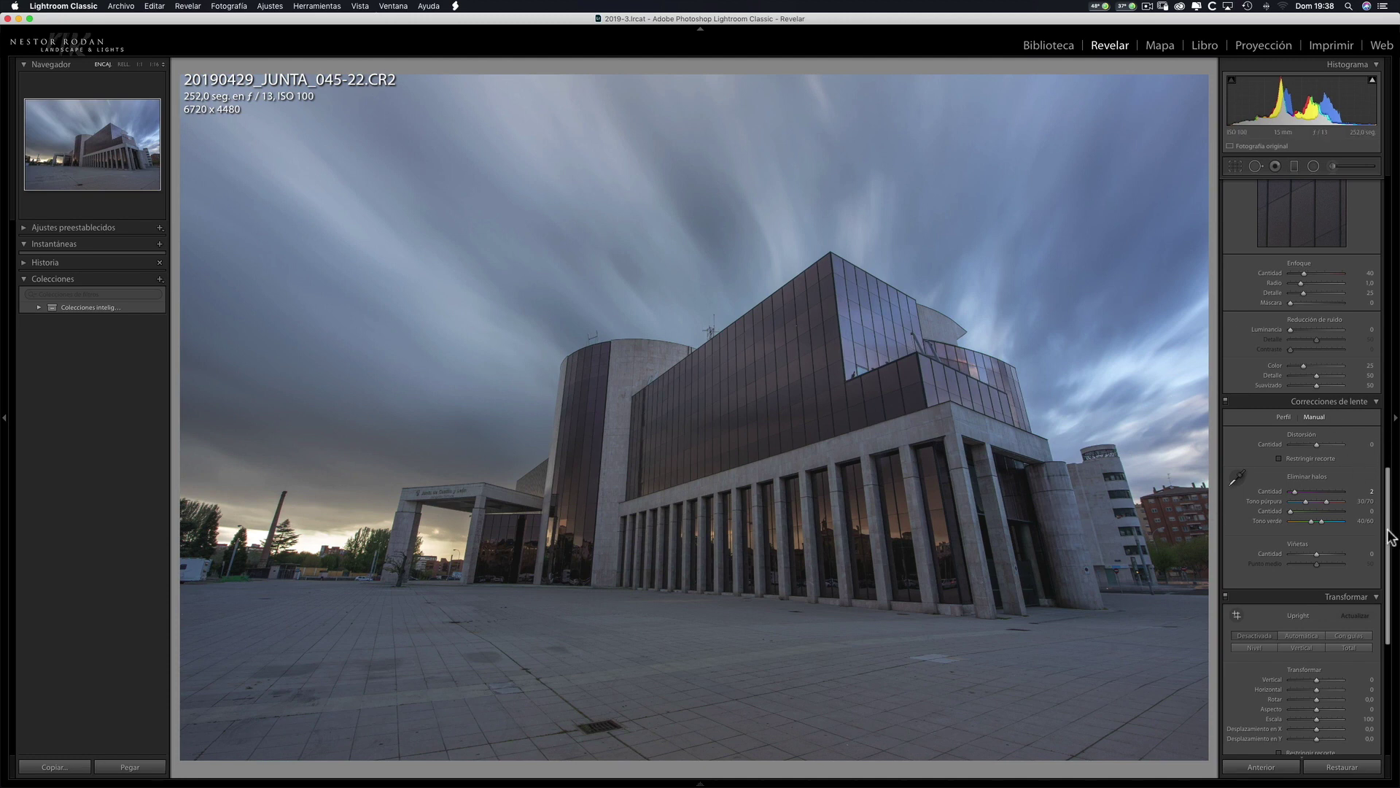
Step: Compare the photo before and after the basic adjustments side by side, and return to the single view
scroll(1390, 536, up, 3)
scroll(1334, 261, up, 10)
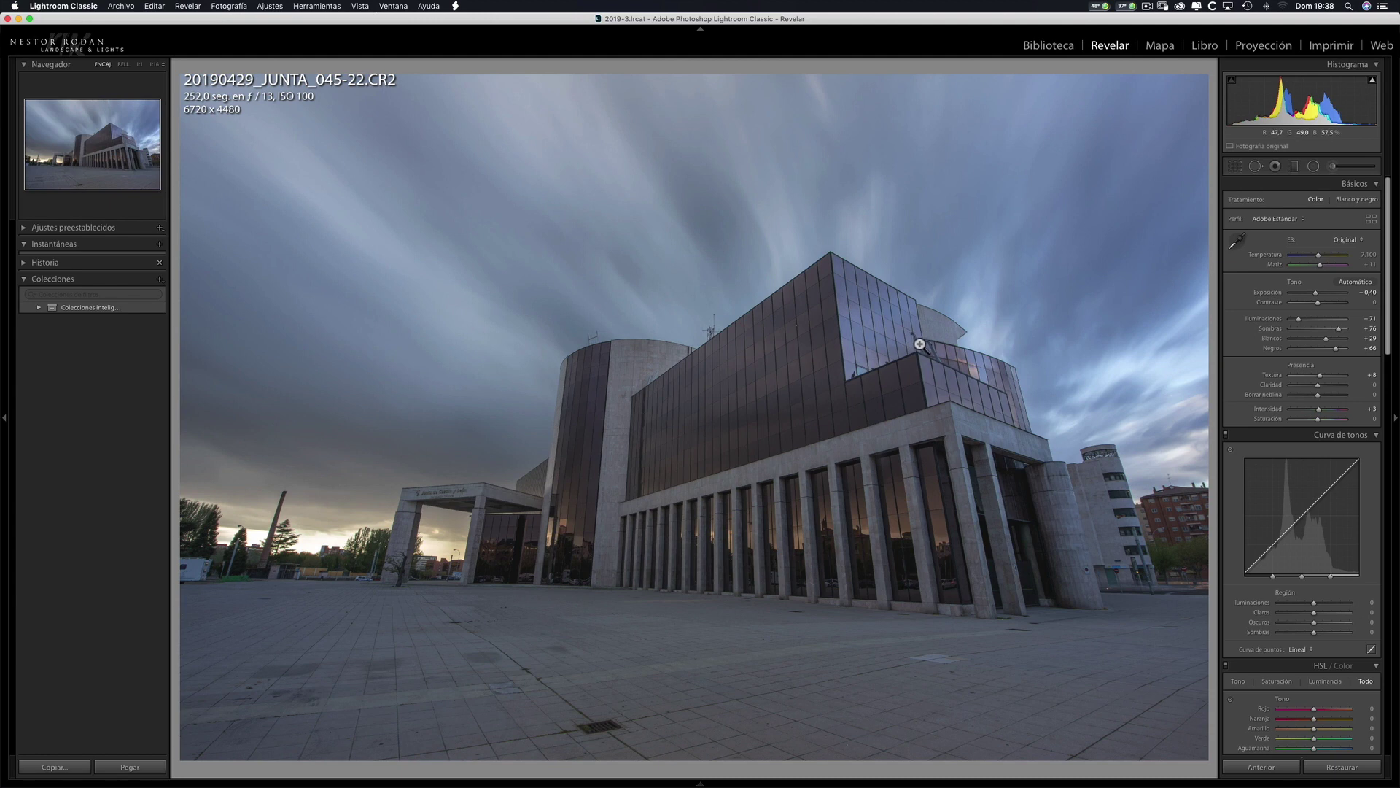
key(y)
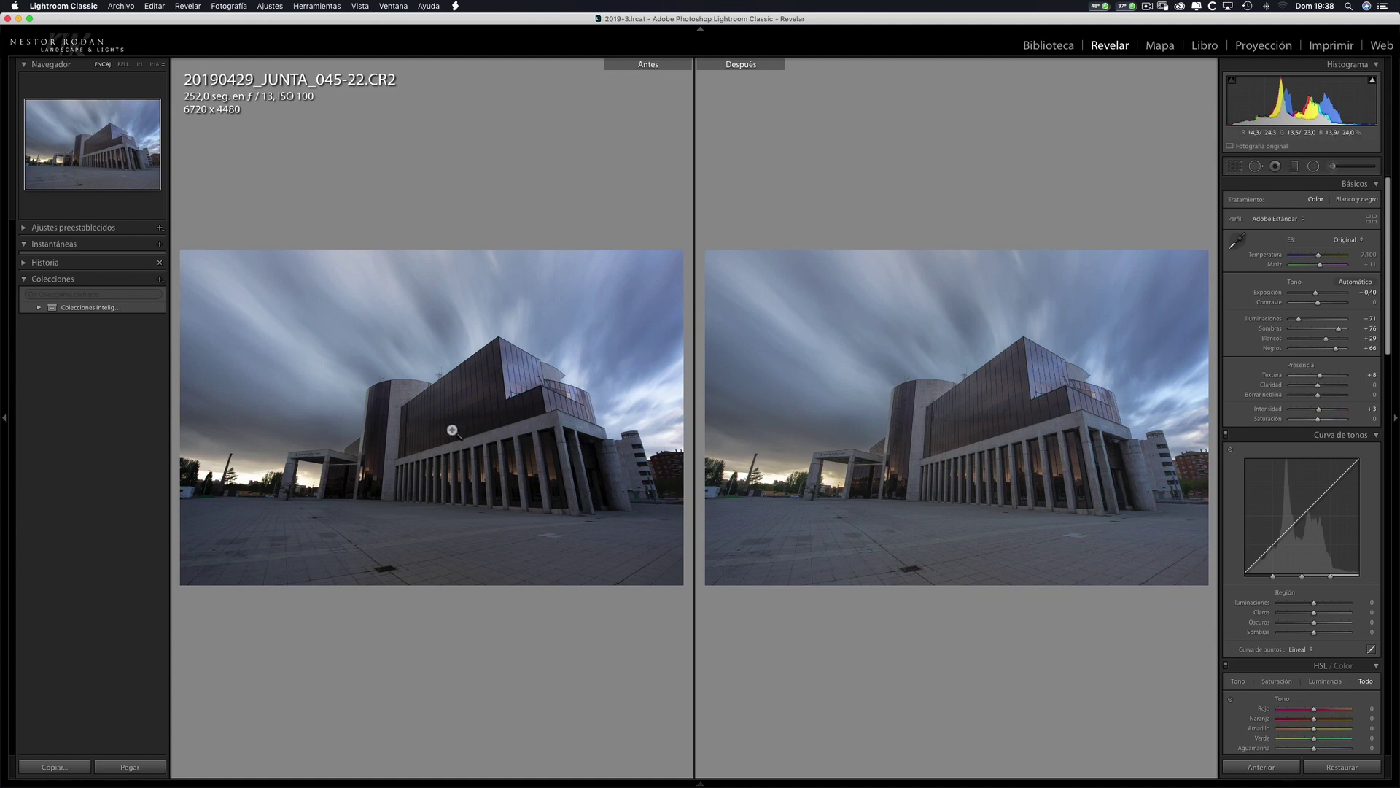
key(y)
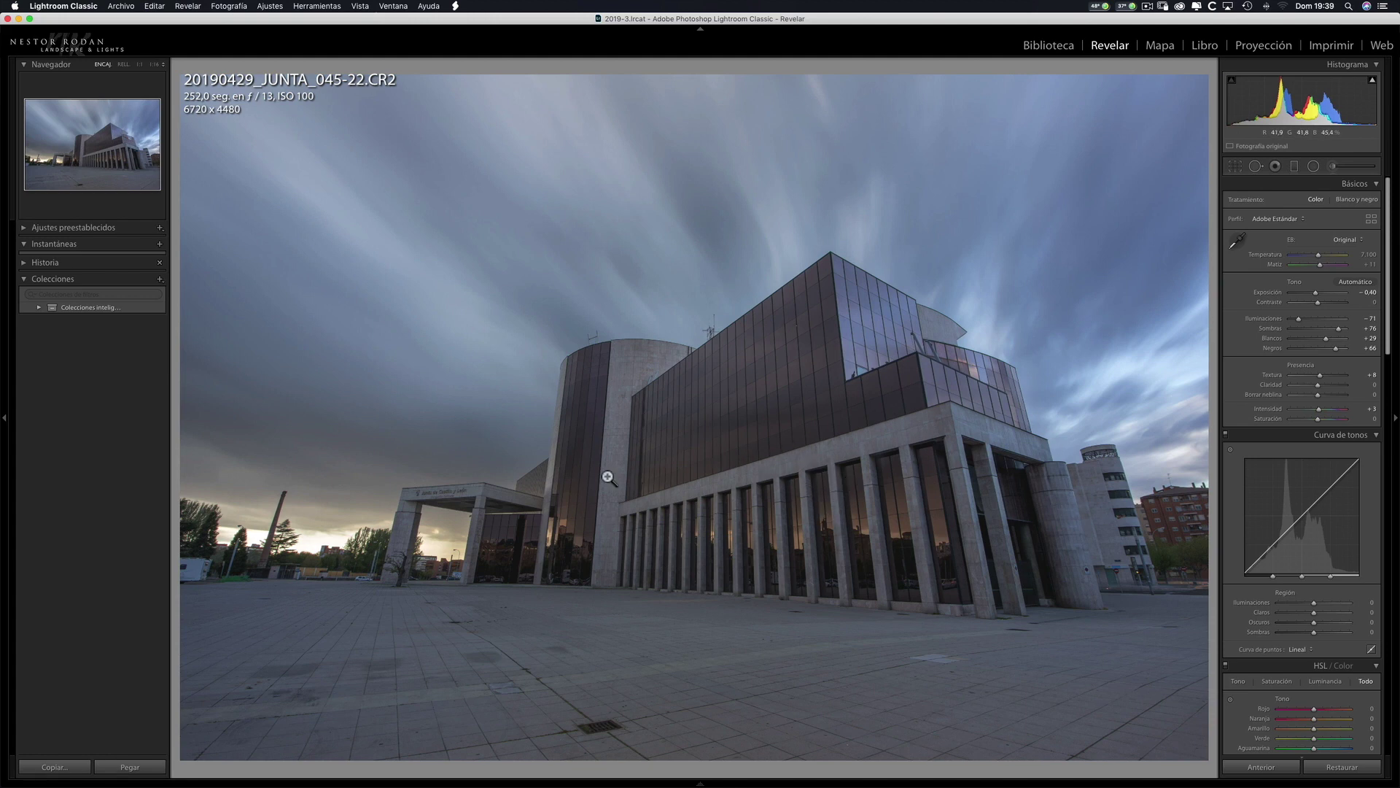
Step: Open the developed photo as a smart object in Photoshop
right_click(739, 478)
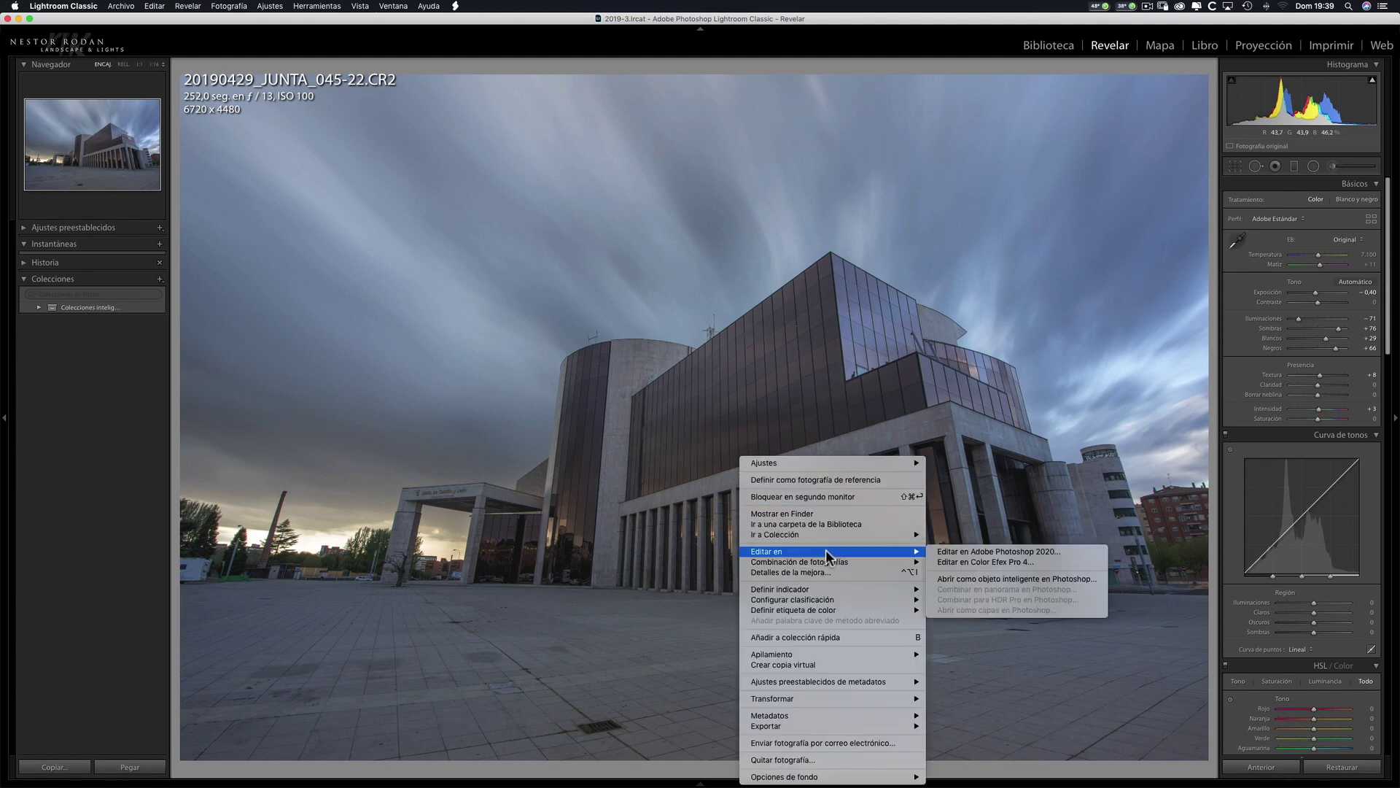
mouse_move(920, 552)
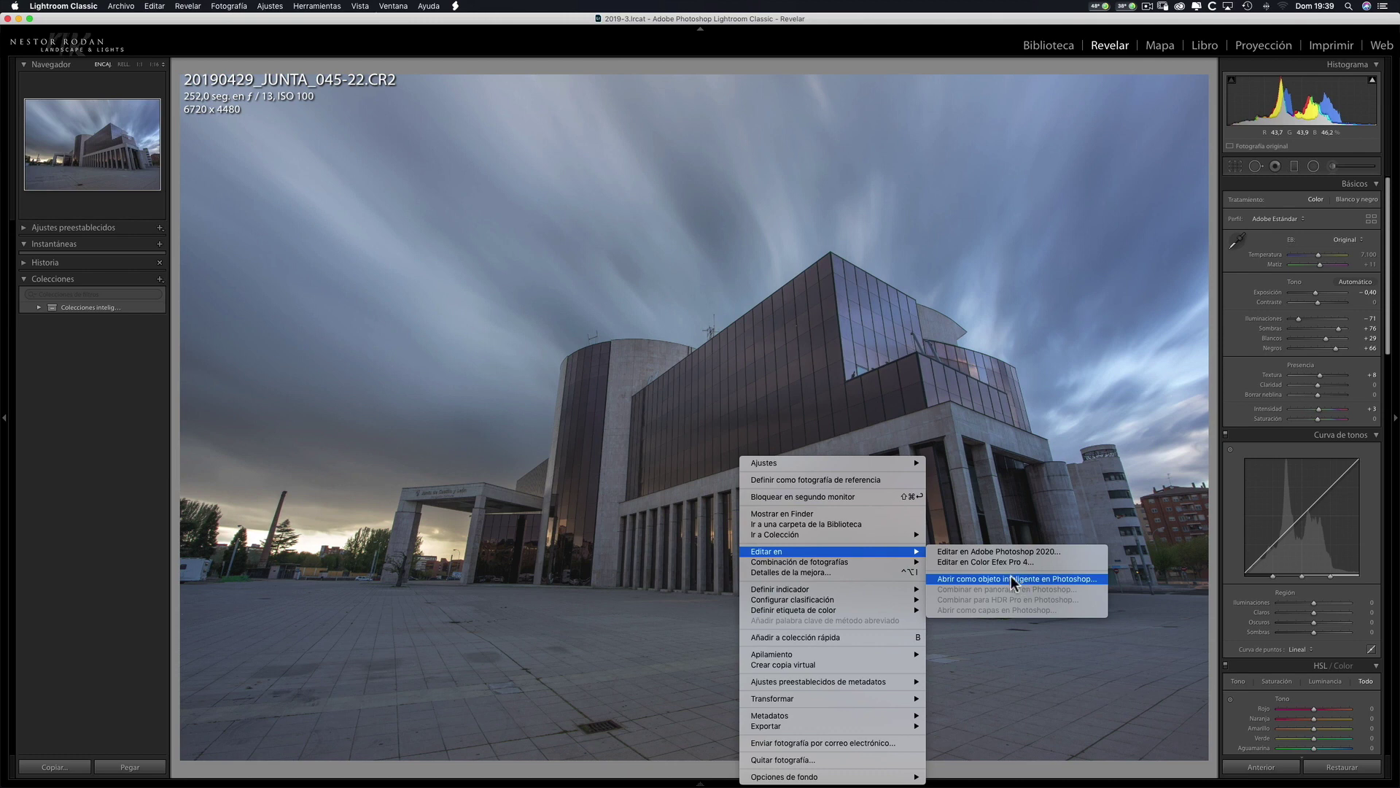
click(1052, 579)
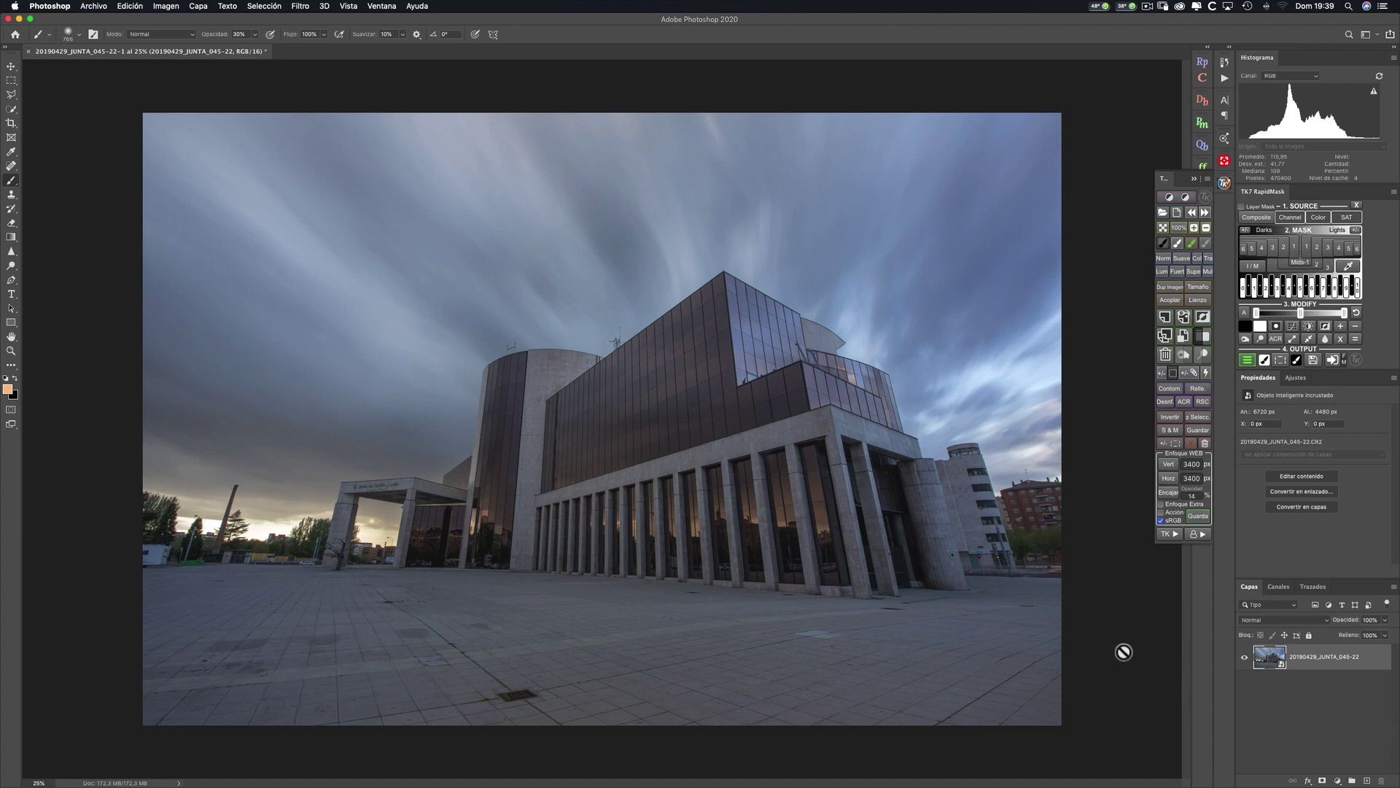
Step: Reopen the smart object in Camera Raw and set exposure to -0.25 and highlights to -28
double_click(1270, 660)
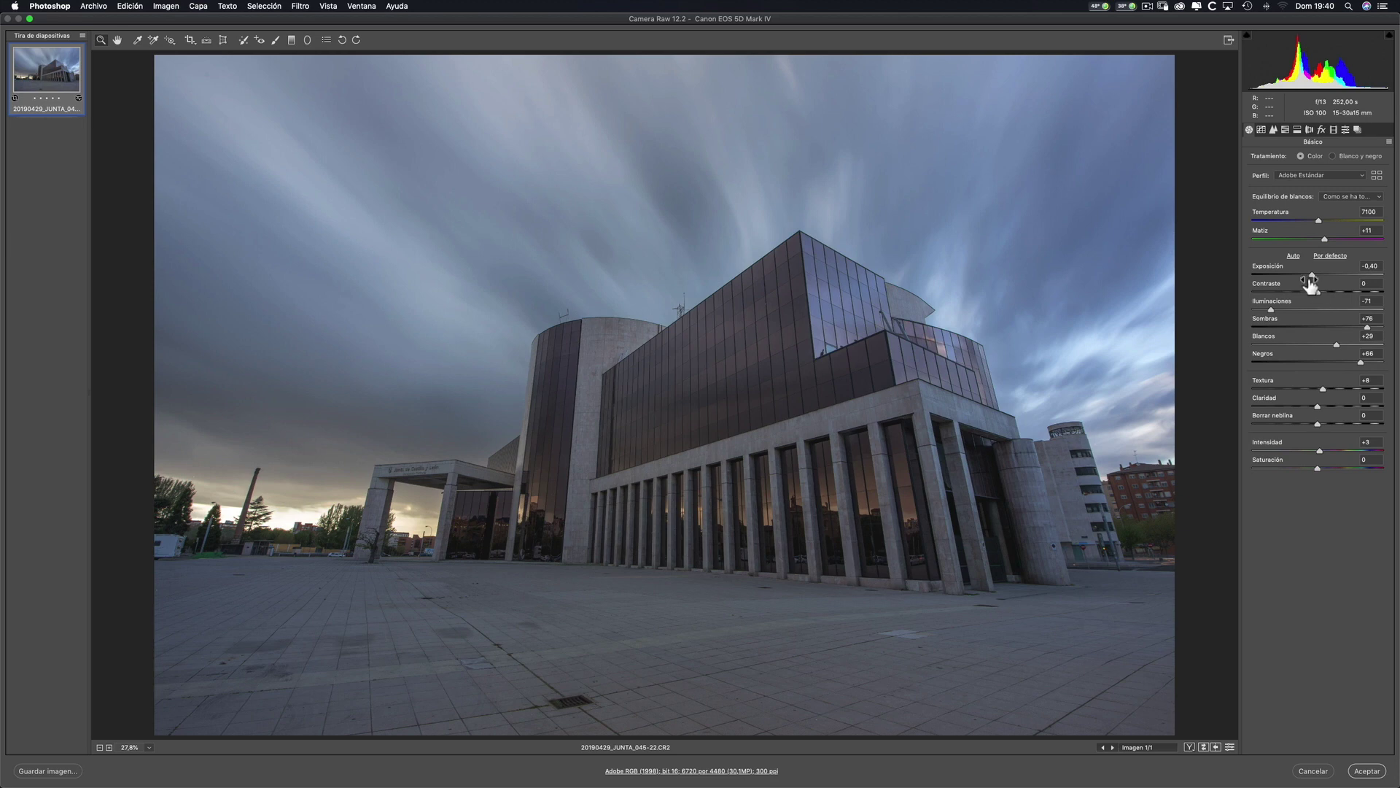
drag(1311, 274, 1267, 313)
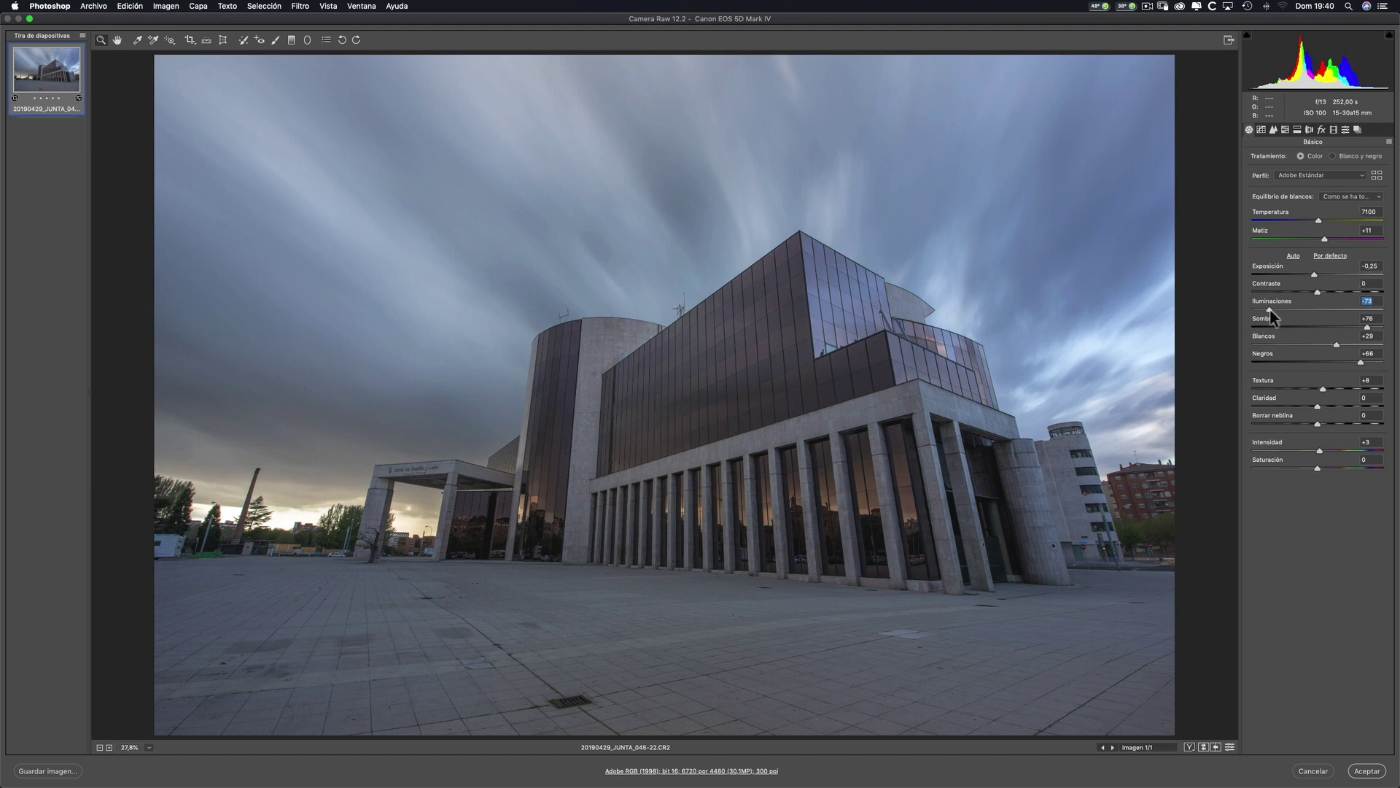
drag(1273, 314, 1302, 313)
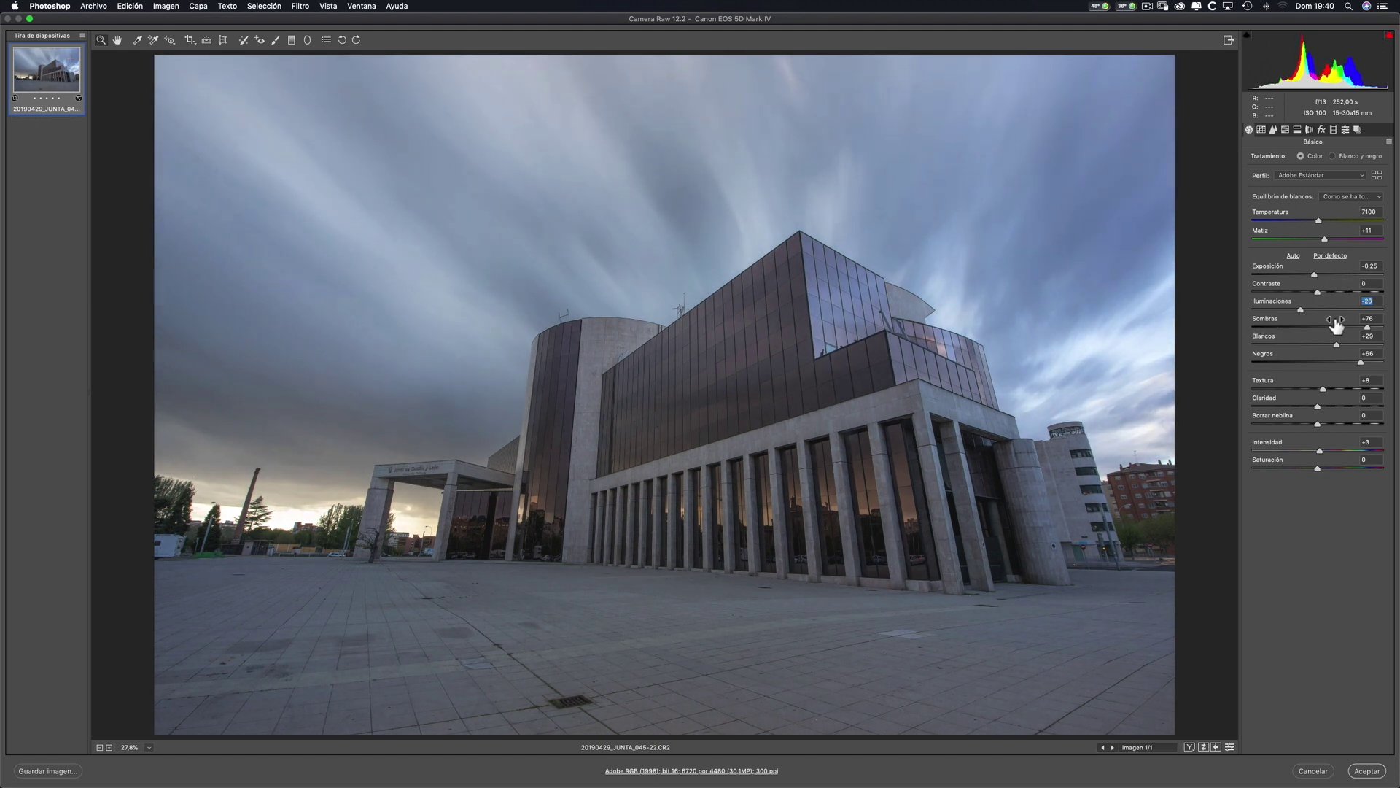
Step: Add a wide radial filter centred on the bright horizon beside the chimney, with exposure -1.00 and highlights -15
click(308, 41)
drag(280, 499, 533, 574)
mouse_move(424, 525)
mouse_down()
mouse_move(396, 540)
mouse_move(409, 543)
mouse_up()
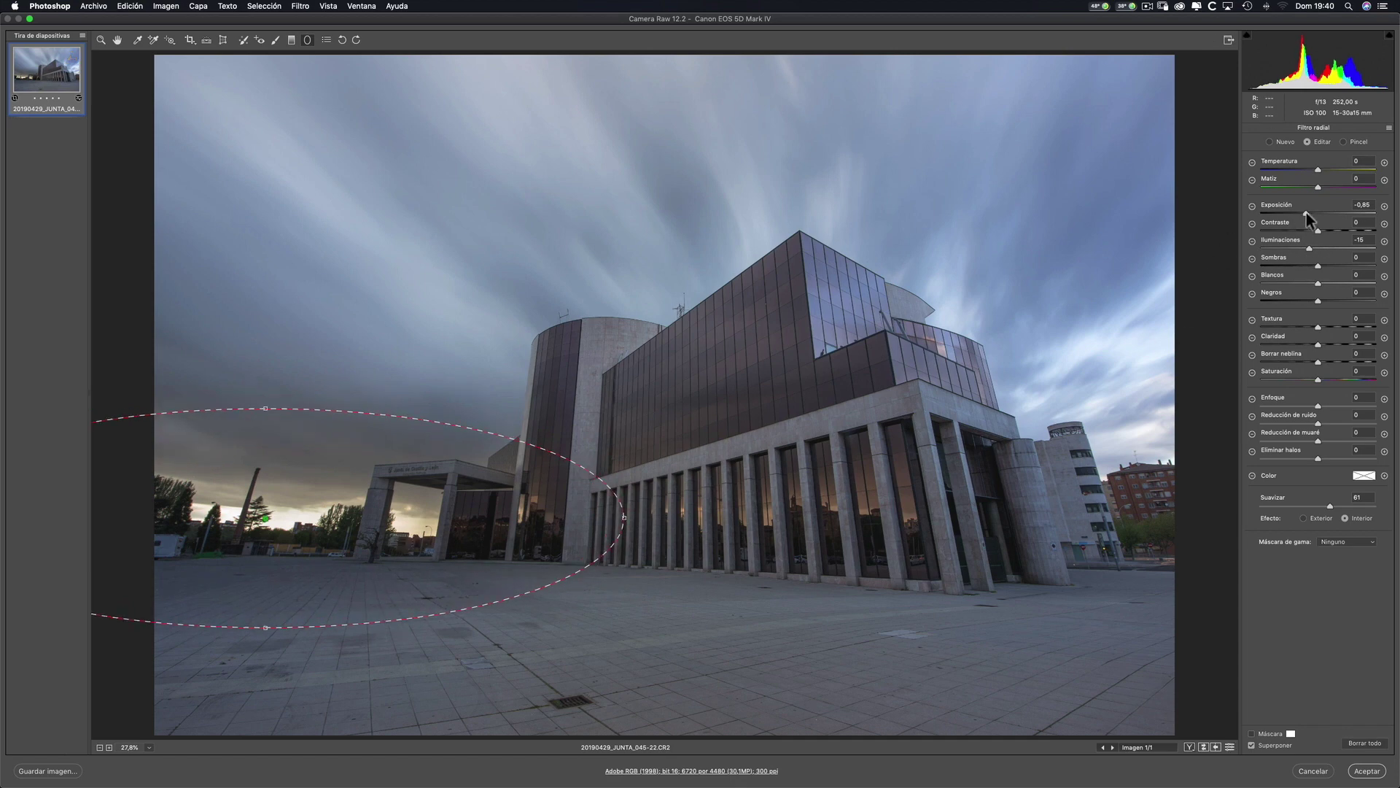
click(1361, 205)
text(-1)
key(Return)
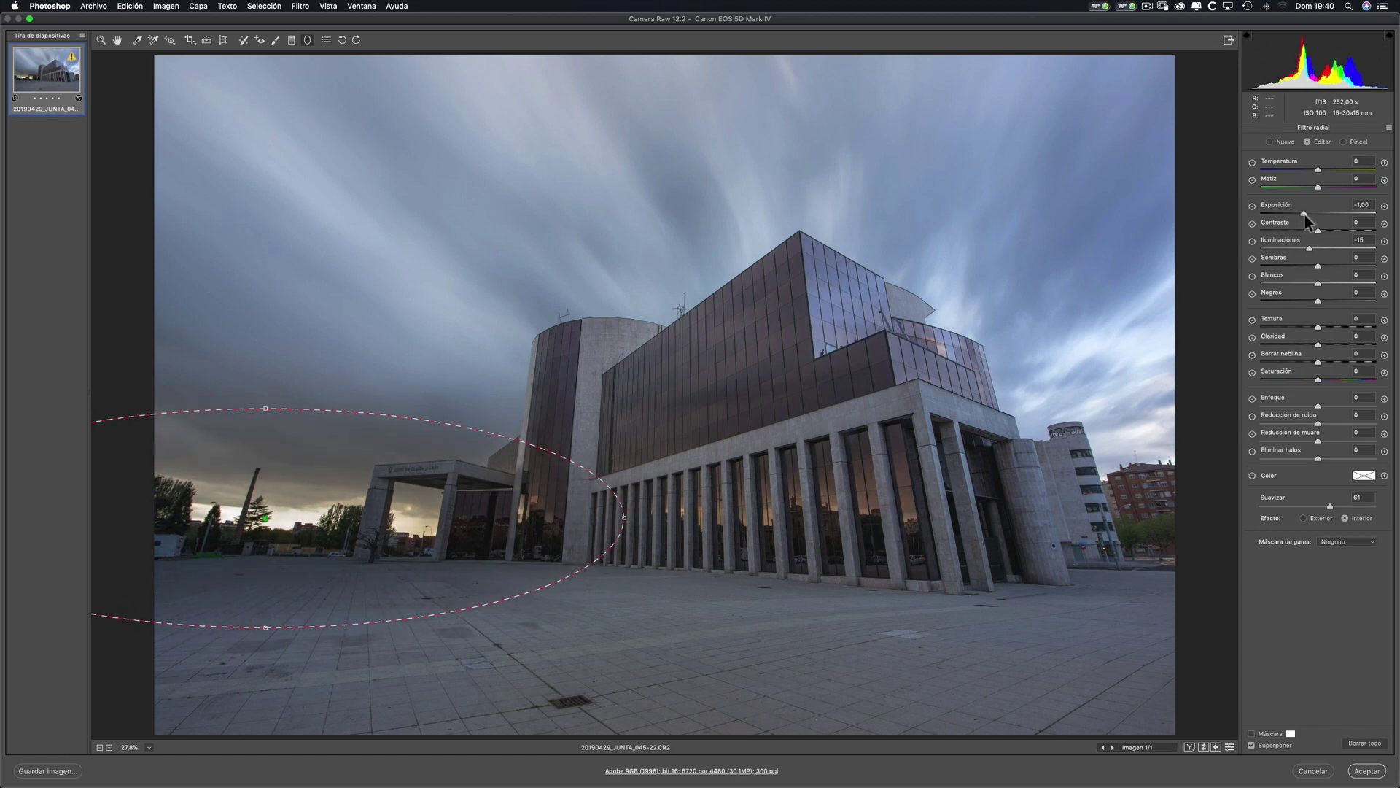
Step: Limit the radial filter with a luminance range mask of 58/100 and apply the Camera Raw edits to the smart object
click(1342, 541)
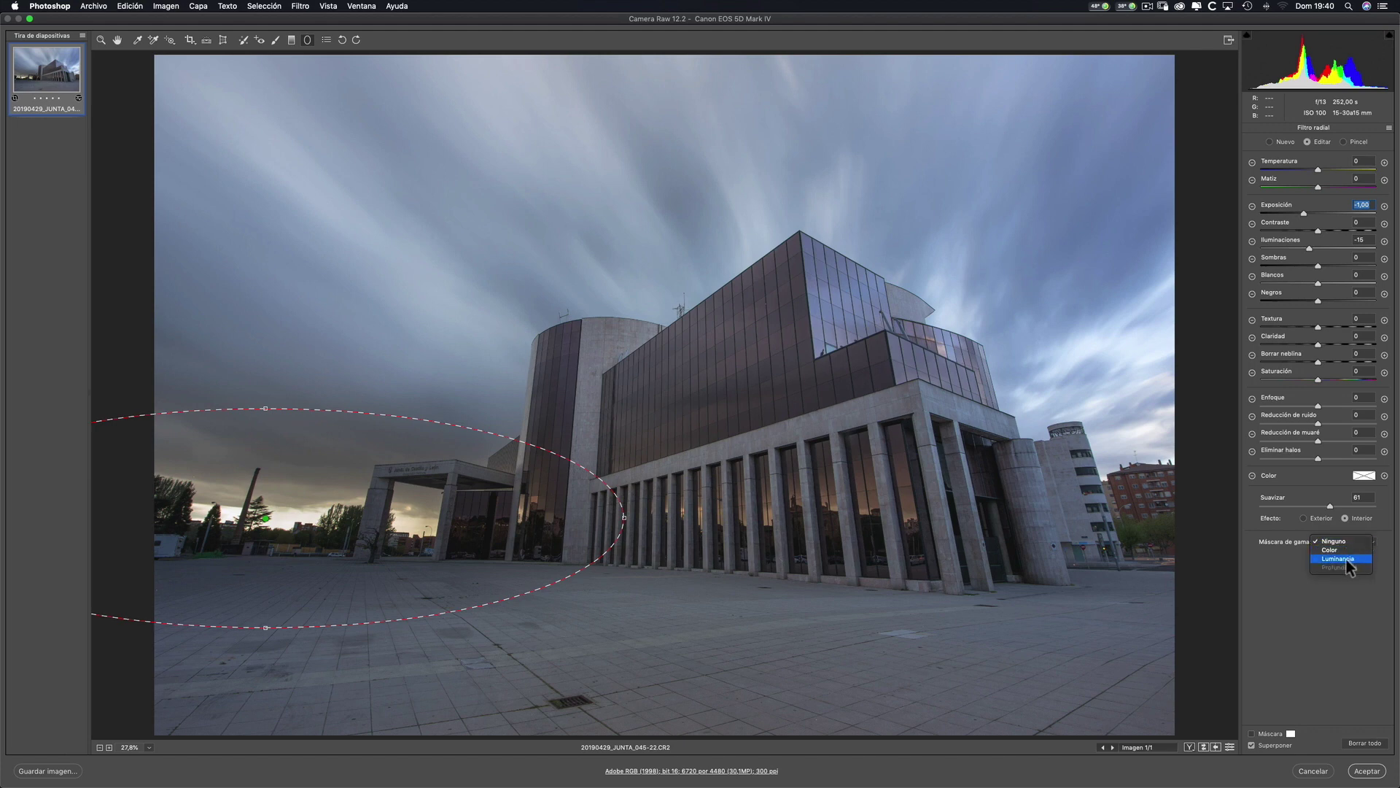
click(1347, 559)
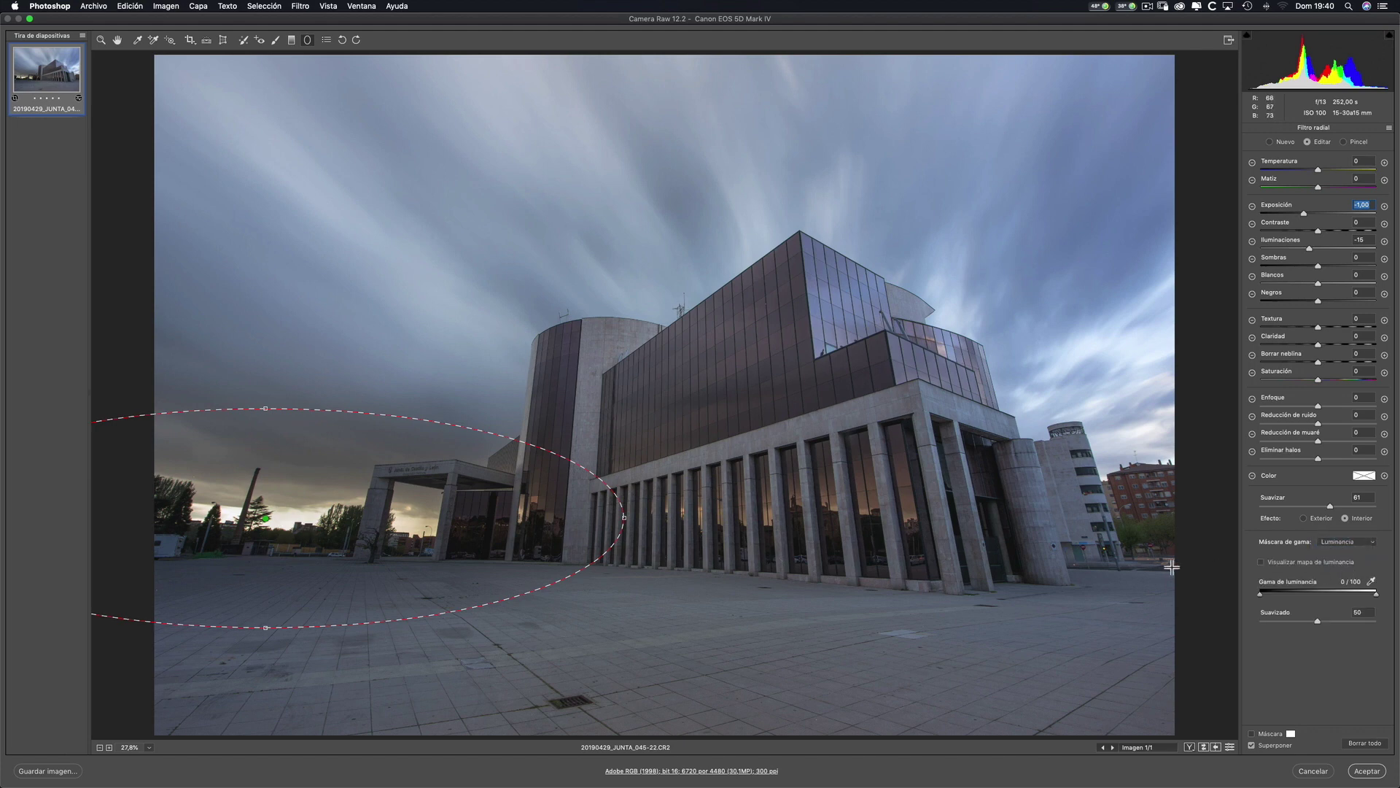
click(1262, 560)
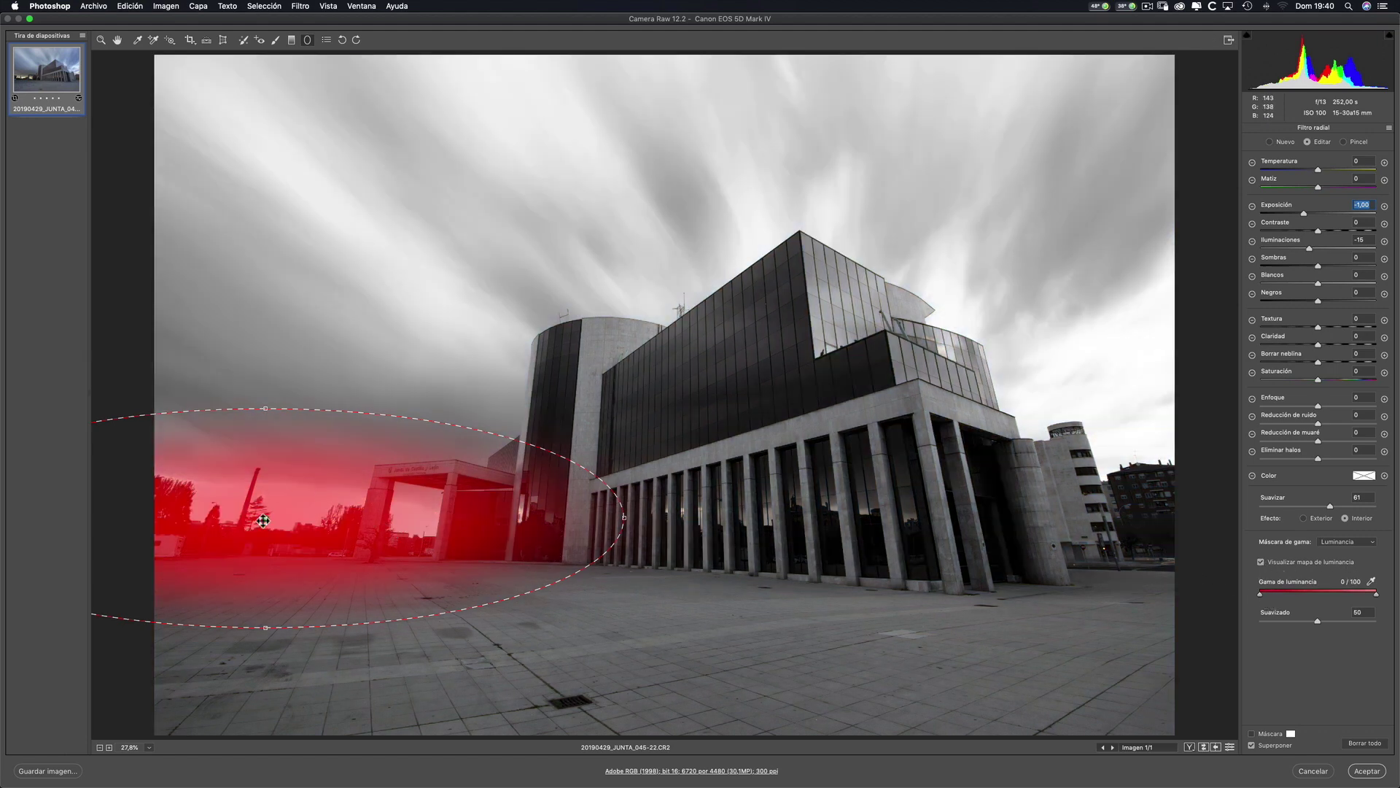
drag(1260, 593, 1317, 594)
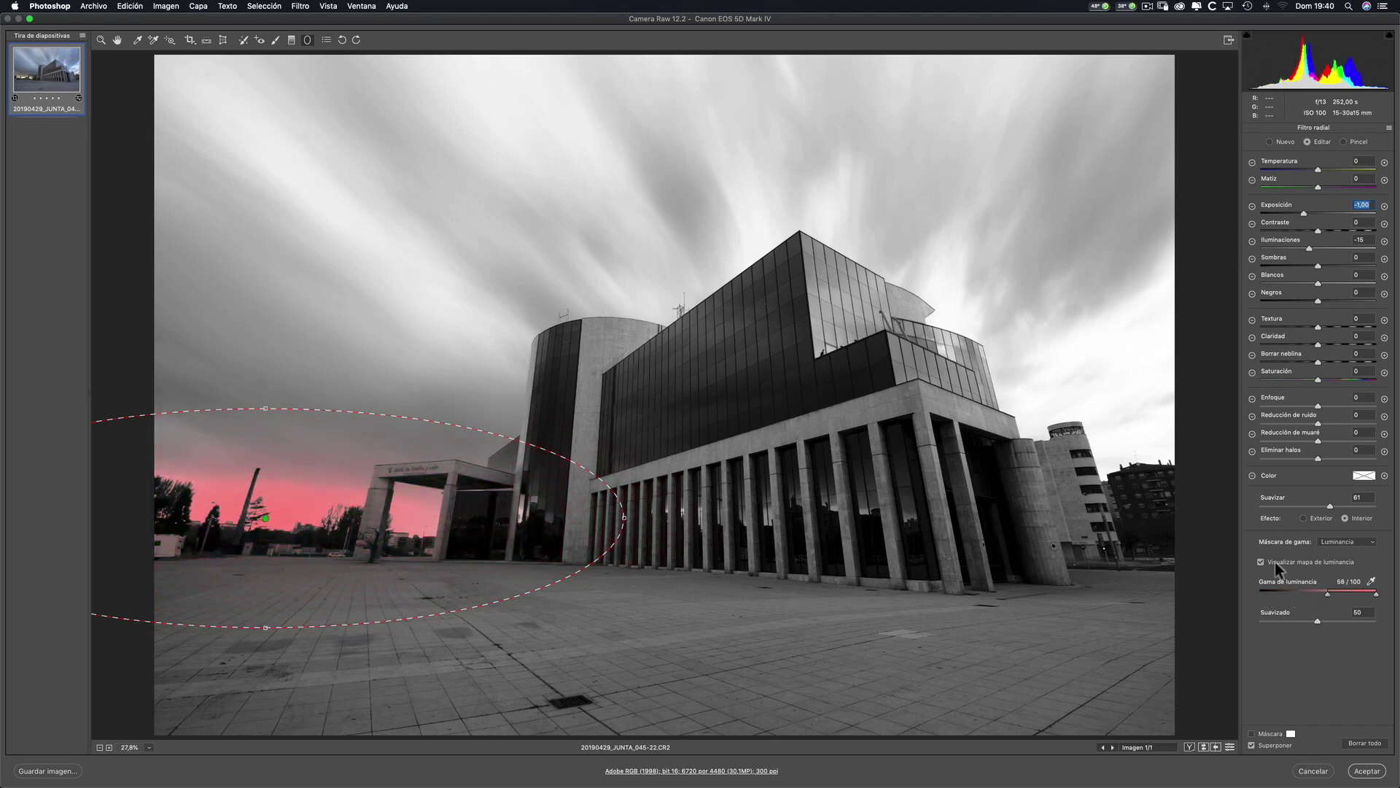
key(Return)
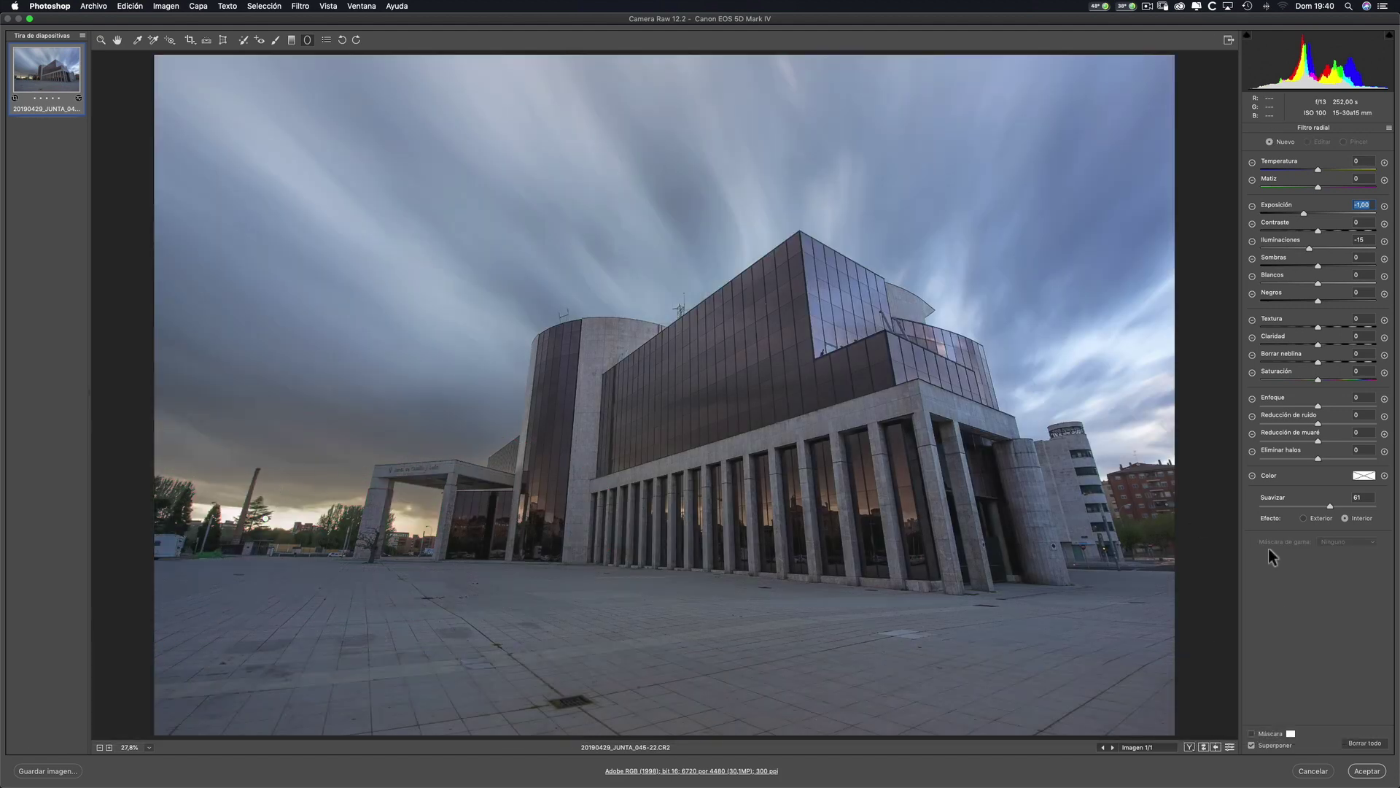
click(1367, 771)
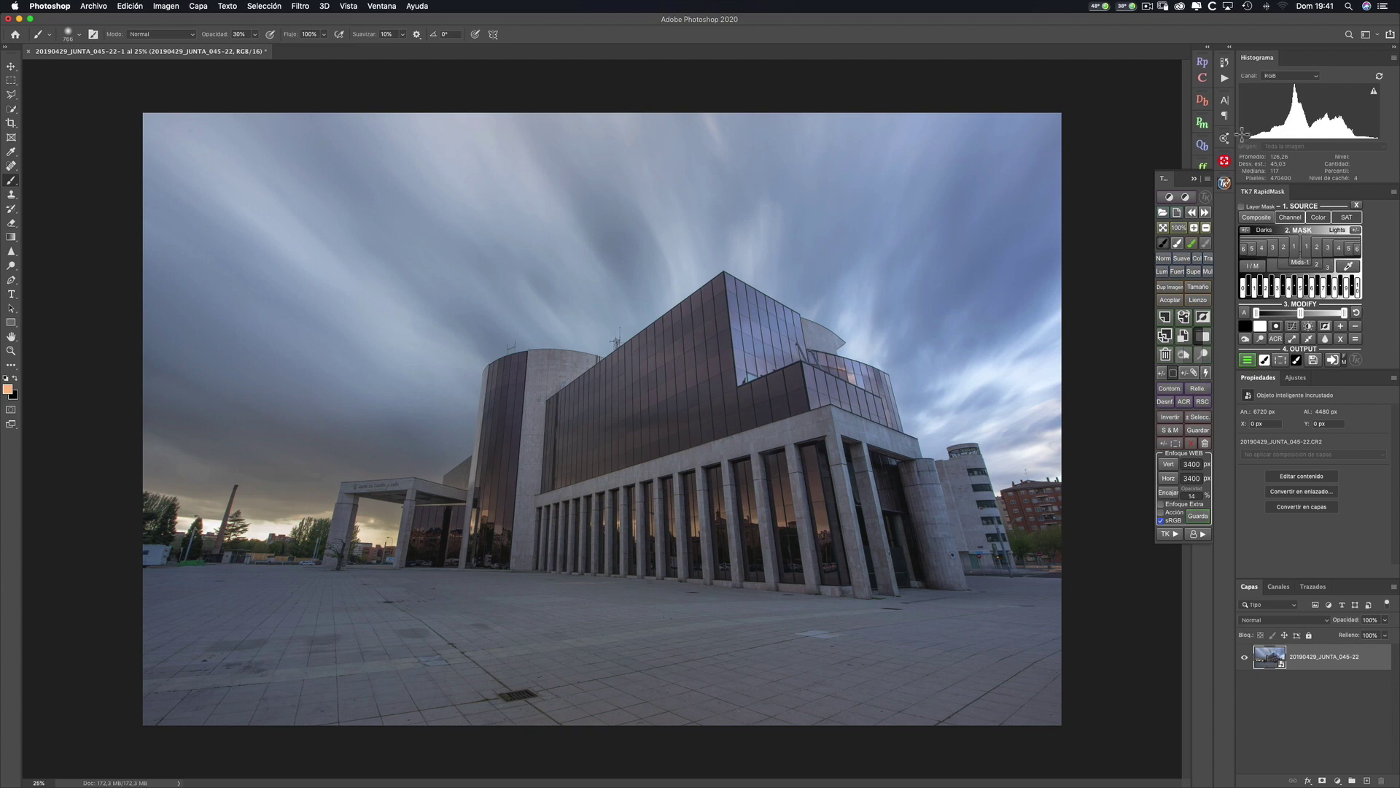
click(1379, 76)
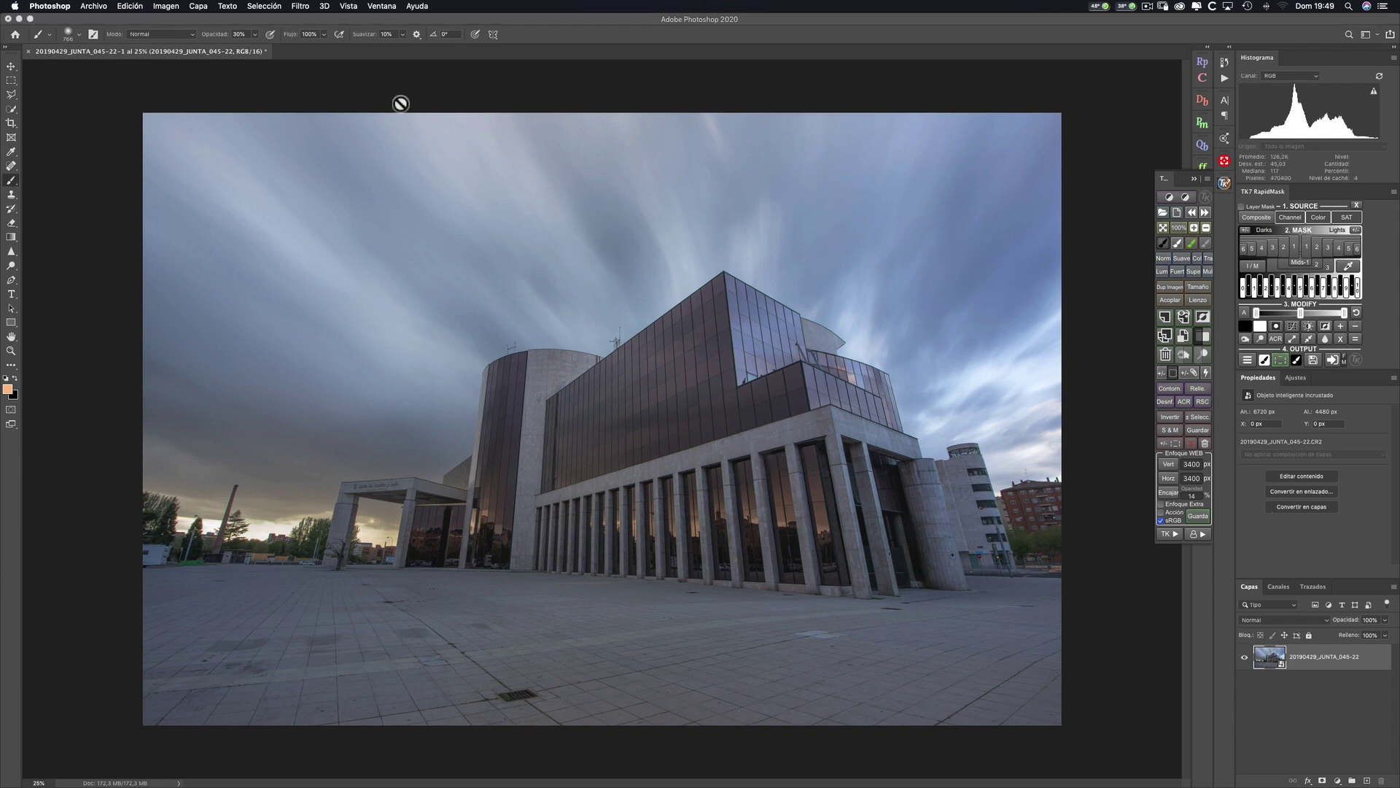
Step: Open the photo in the Color Efex Pro 4 filter and shift the before/after divider to show more of the filtered image
click(300, 6)
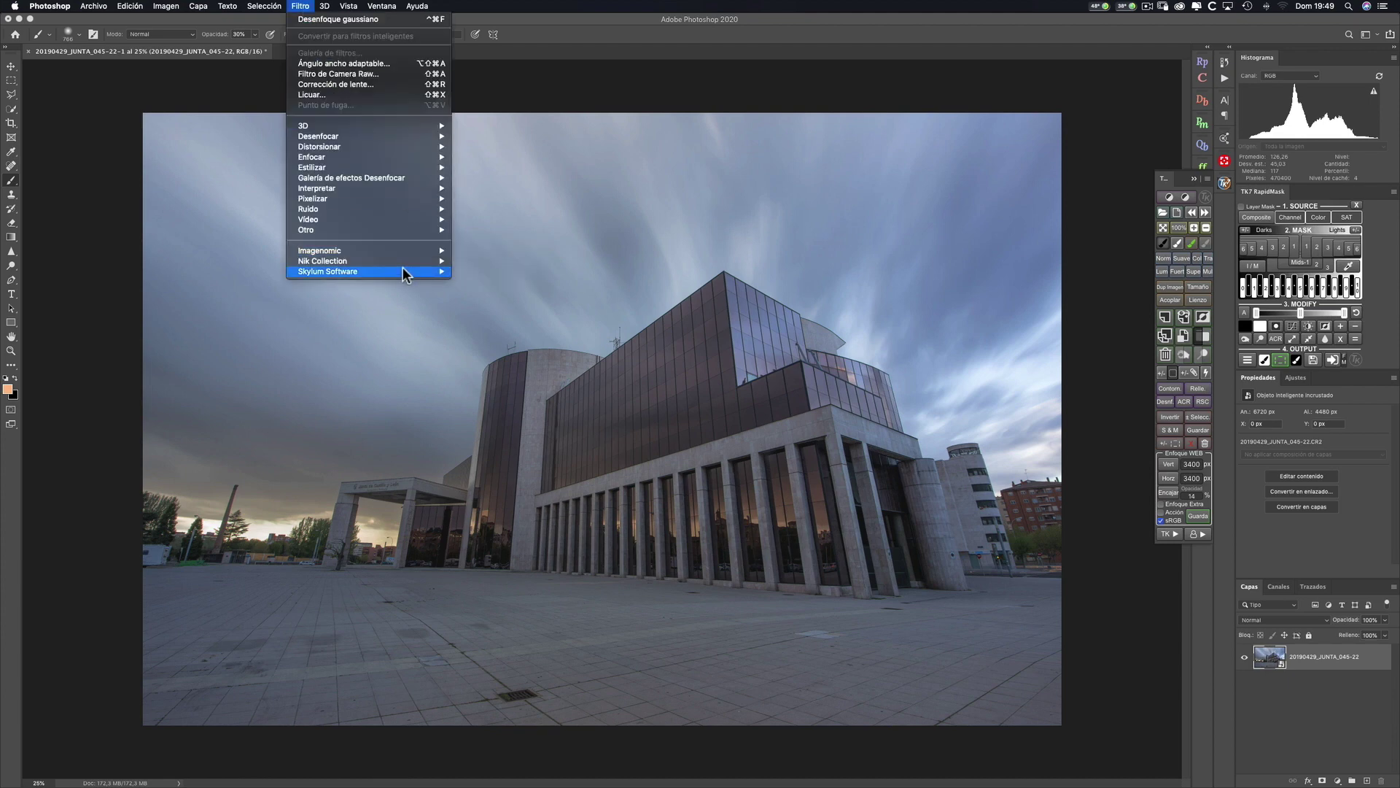
mouse_move(405, 270)
click(490, 272)
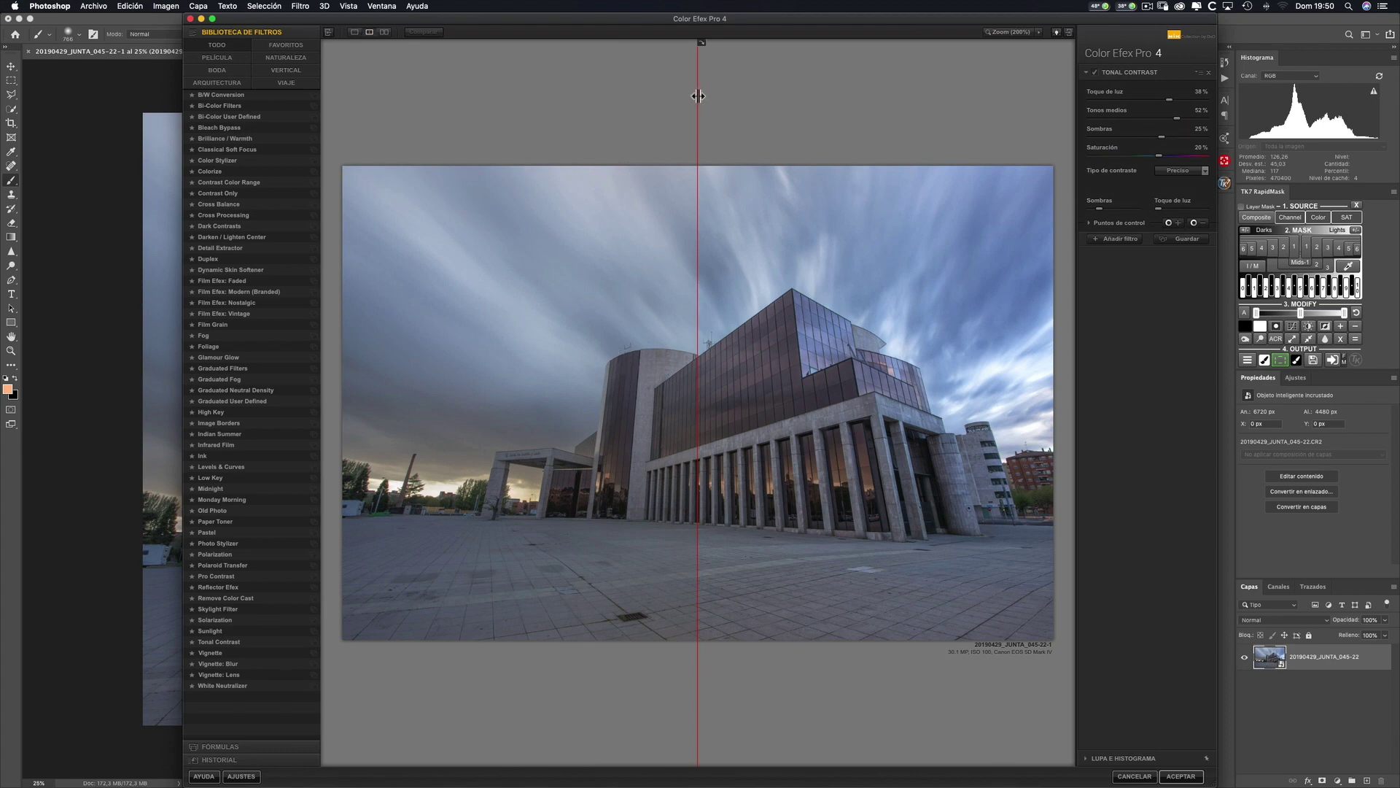
drag(698, 96, 551, 116)
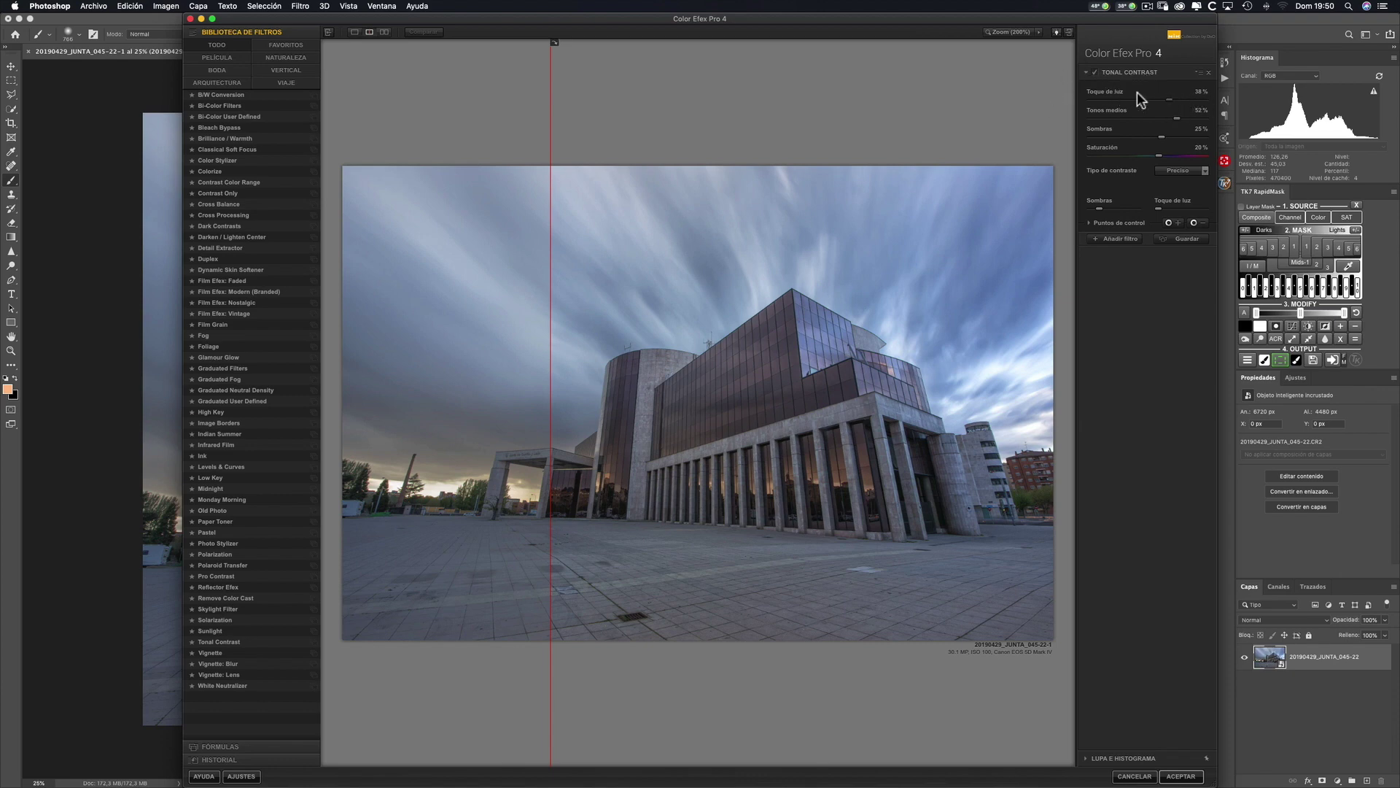
Step: Set the Tonal Contrast filter's highlights to 25% and midtones to 50%, and check the effect with the before/after divider
double_click(1198, 93)
text(25)
text(50)
drag(550, 300, 624, 267)
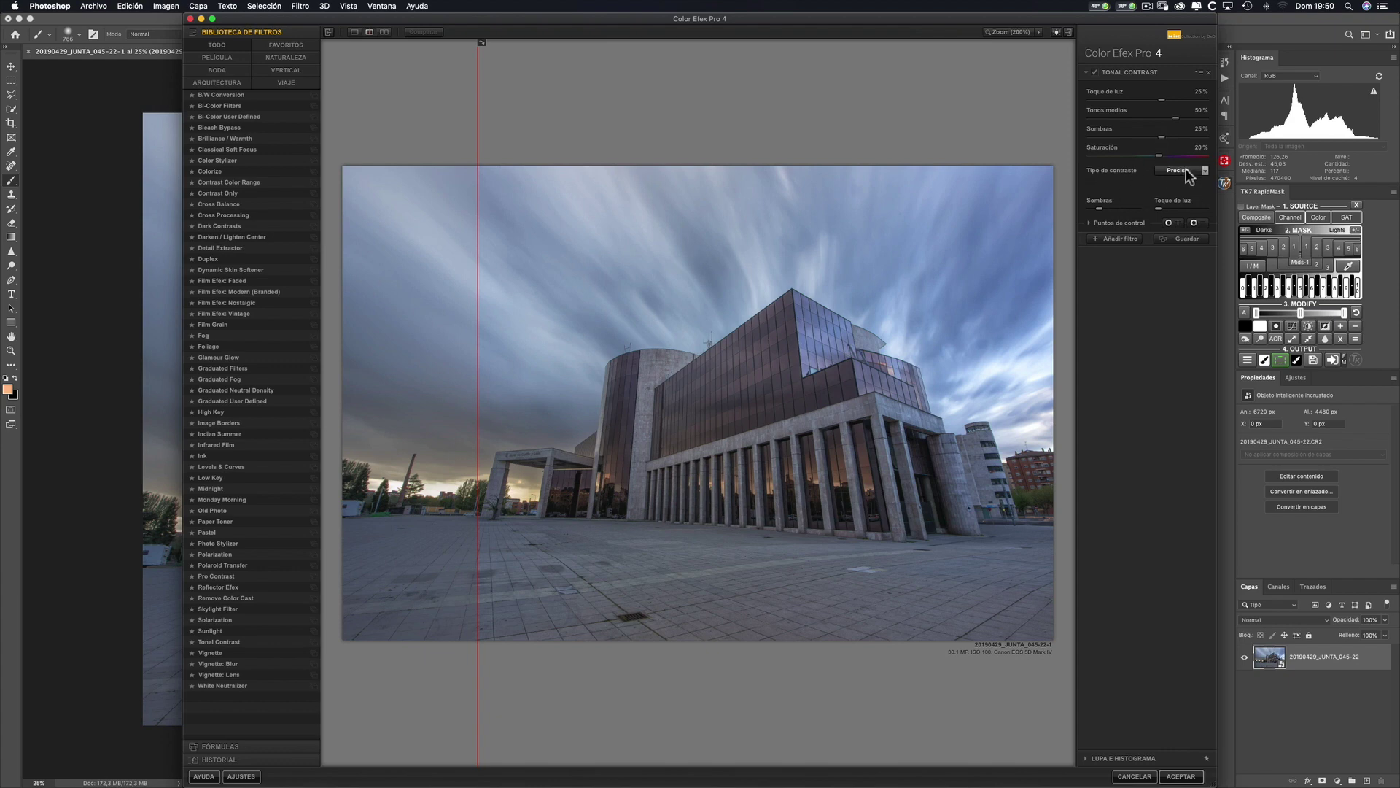
Step: Add a Brilliance / Warmth filter with warmth 35% and perceptual saturation about 8%, and reveal the whole filtered image
click(1109, 238)
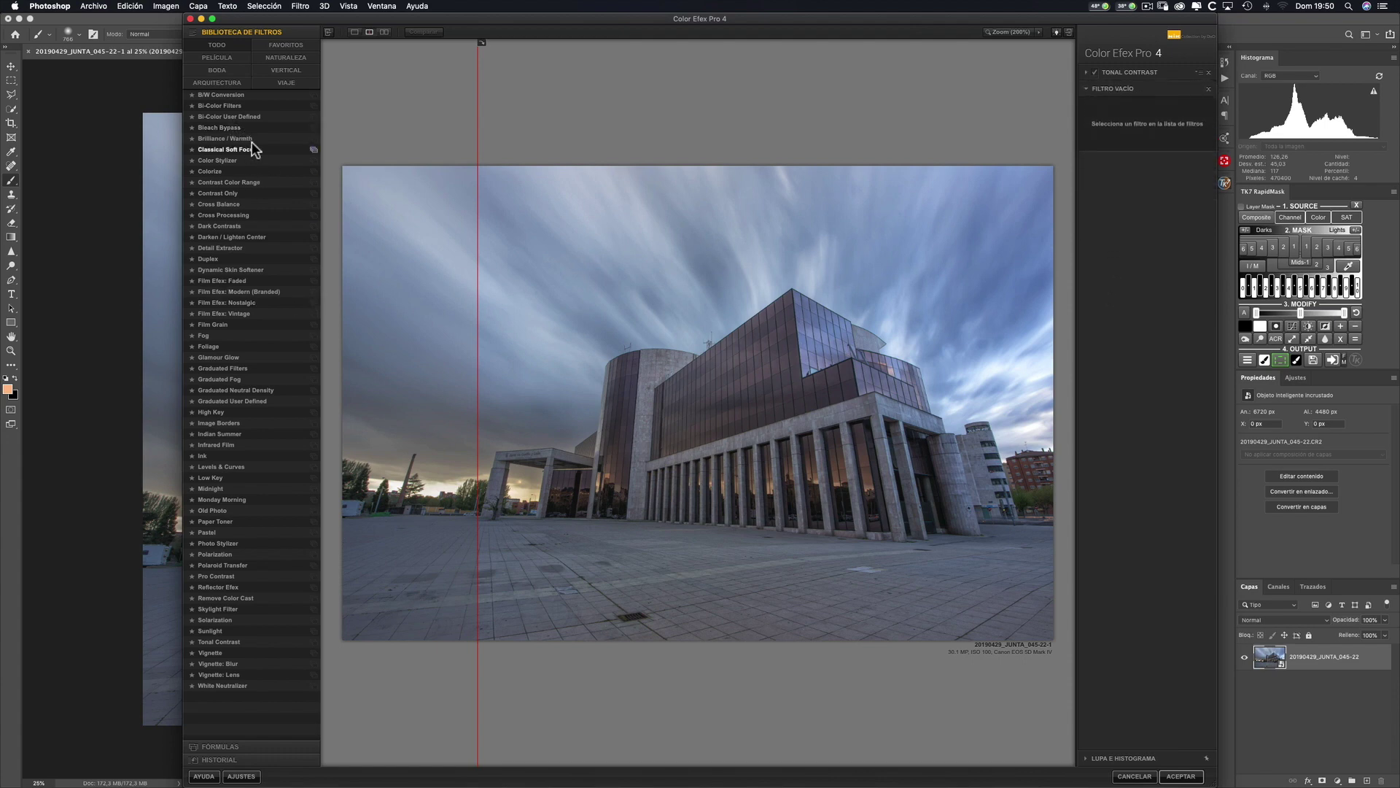
click(248, 139)
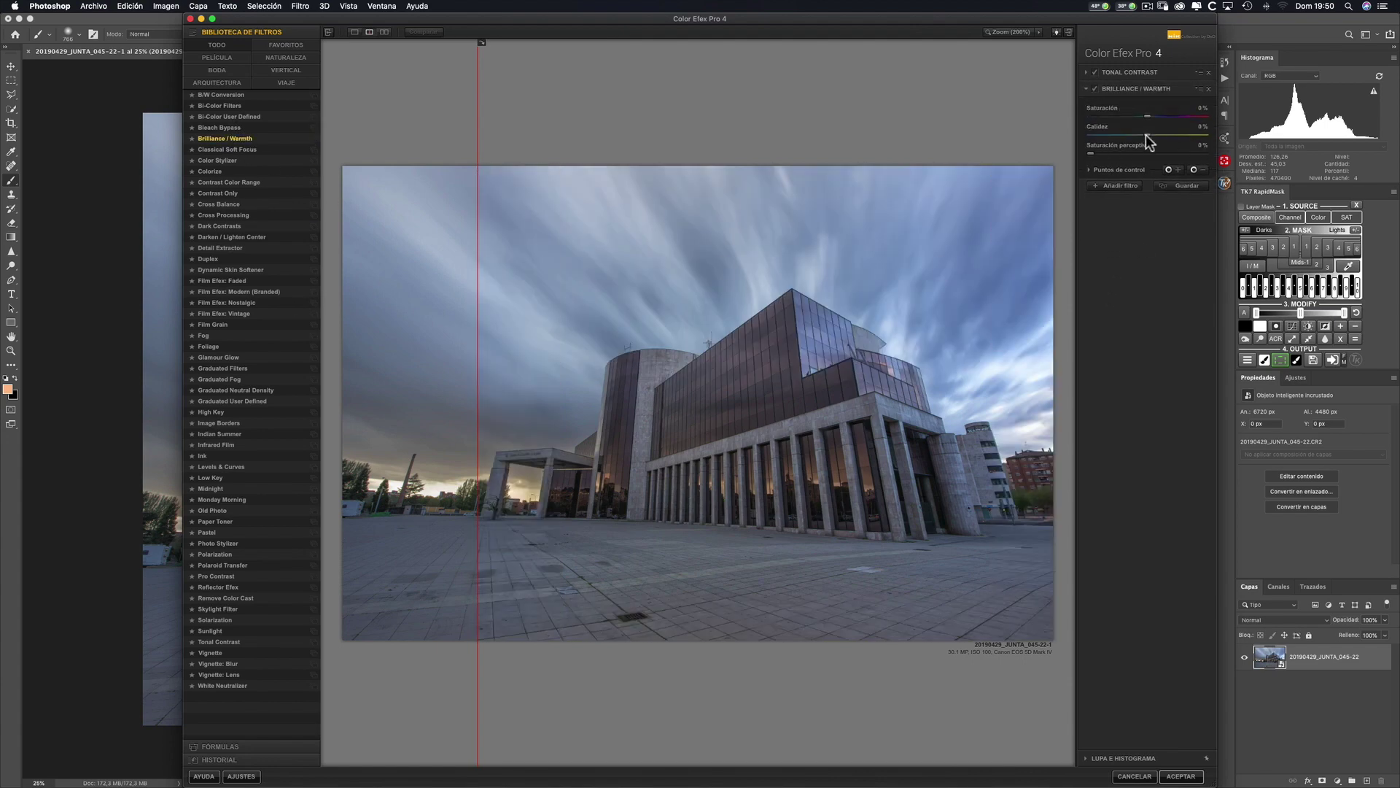
drag(1147, 135, 1171, 134)
click(1205, 127)
text(35)
key(Return)
drag(478, 373, 216, 391)
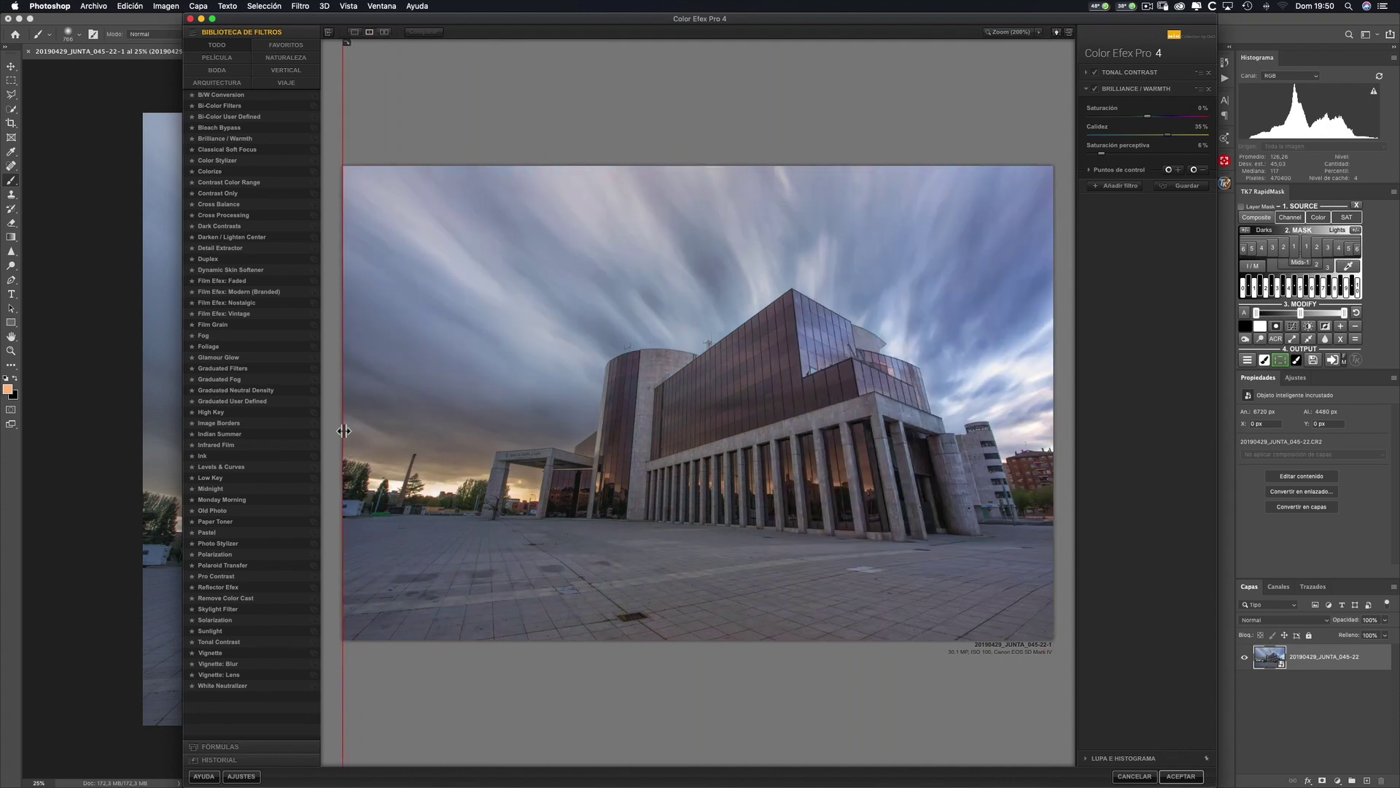
Step: Add a second Brilliance / Warmth filter with warmth about -29% and perceptual saturation 5%
drag(344, 431, 463, 410)
click(1114, 185)
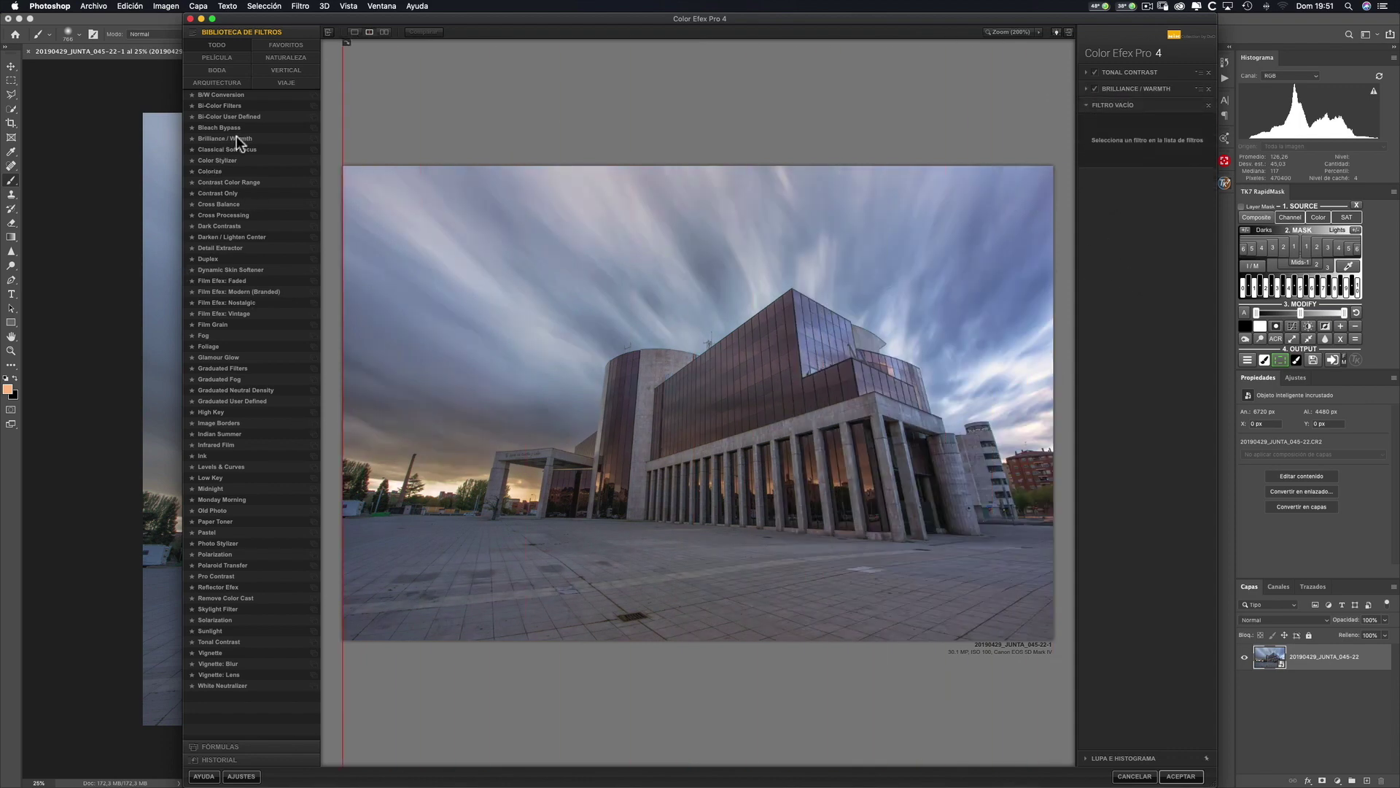
click(237, 136)
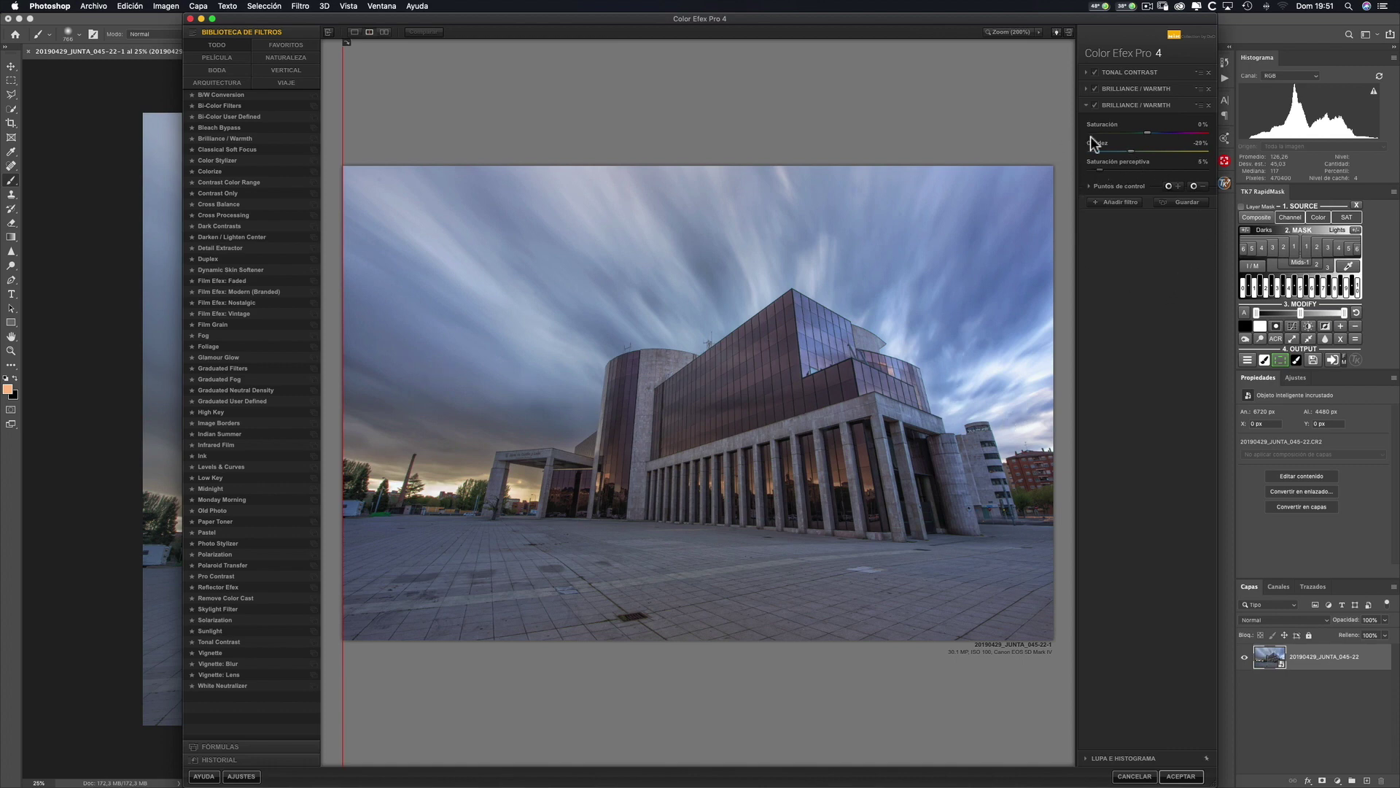
Step: Restrict the first, warm Brilliance / Warmth filter with control points on the sunset horizon and the building's lit windows
click(1086, 89)
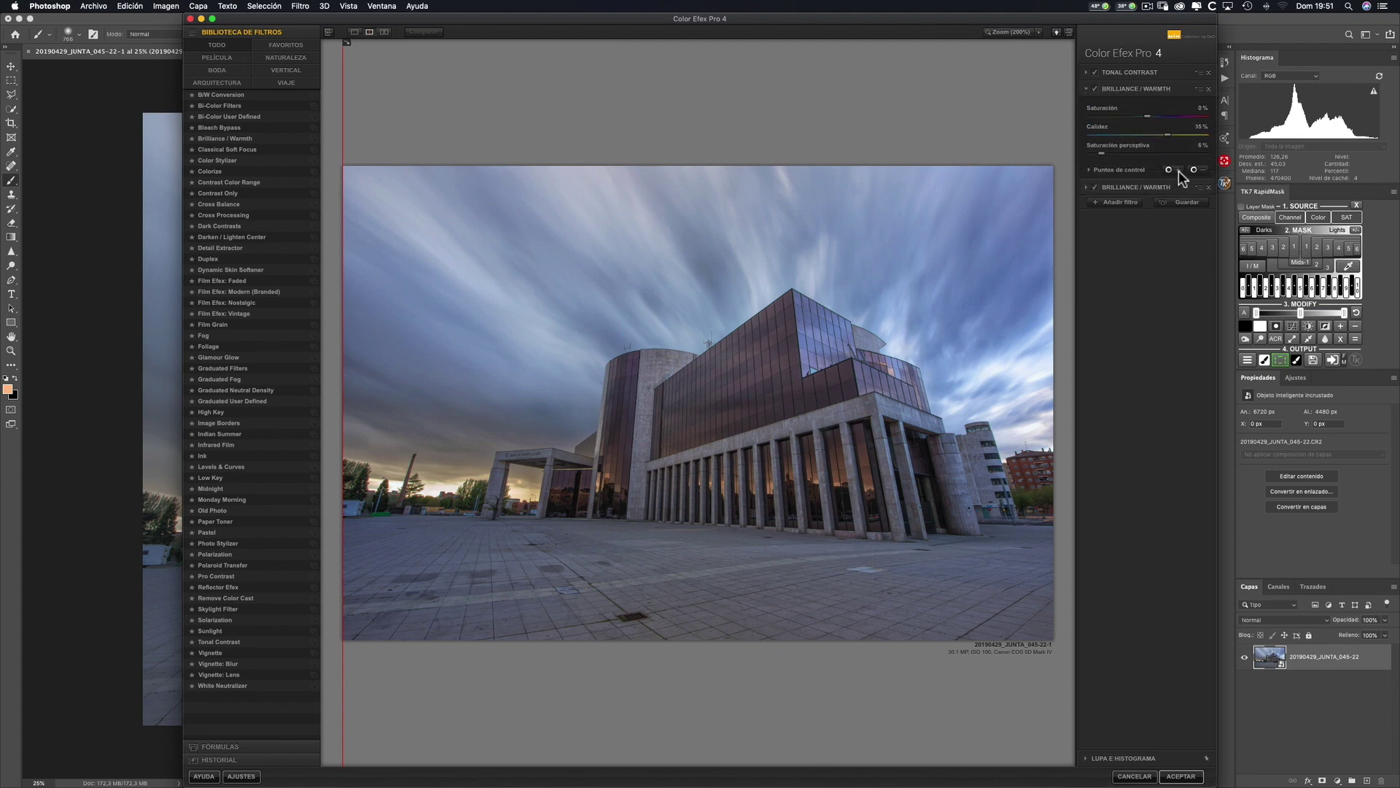
click(1177, 169)
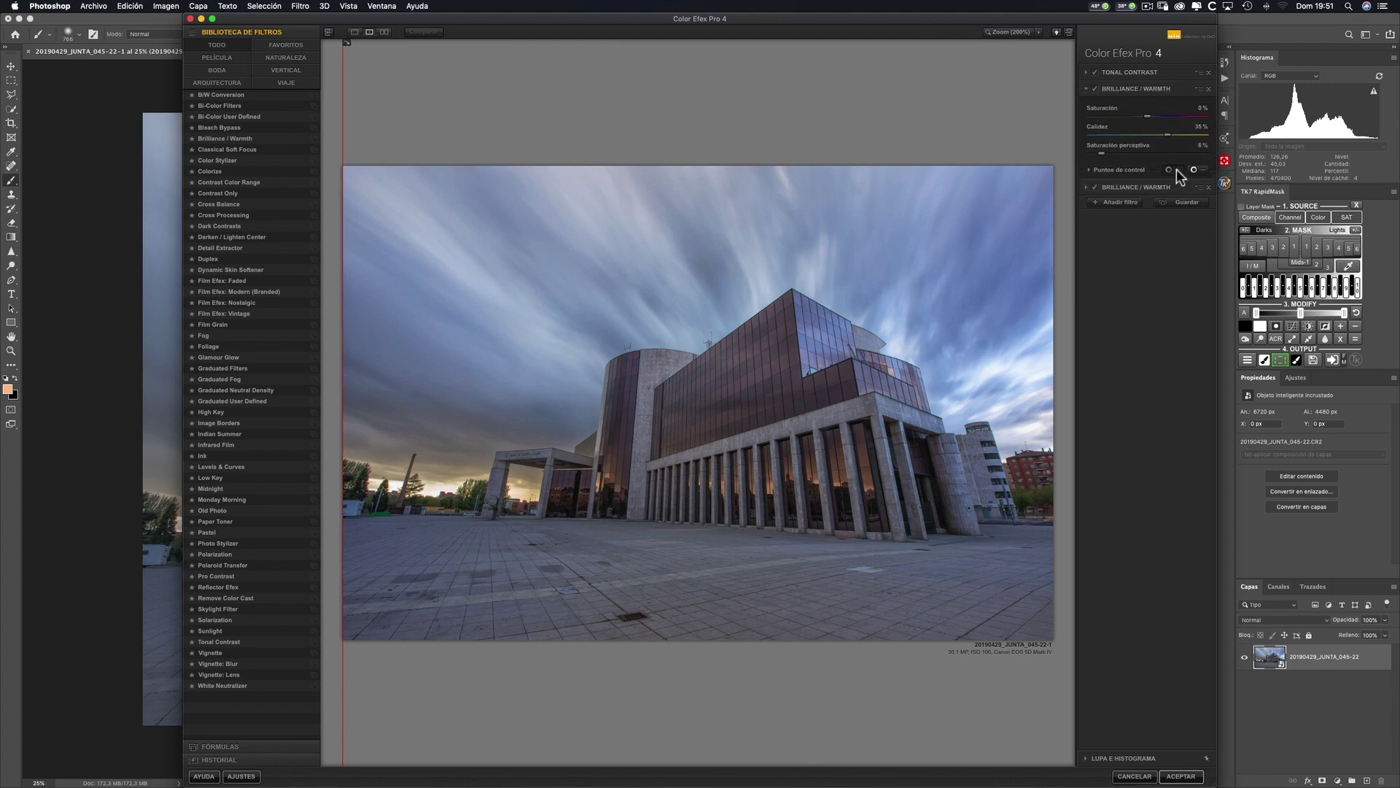
click(842, 478)
drag(843, 481, 433, 480)
drag(432, 474, 771, 483)
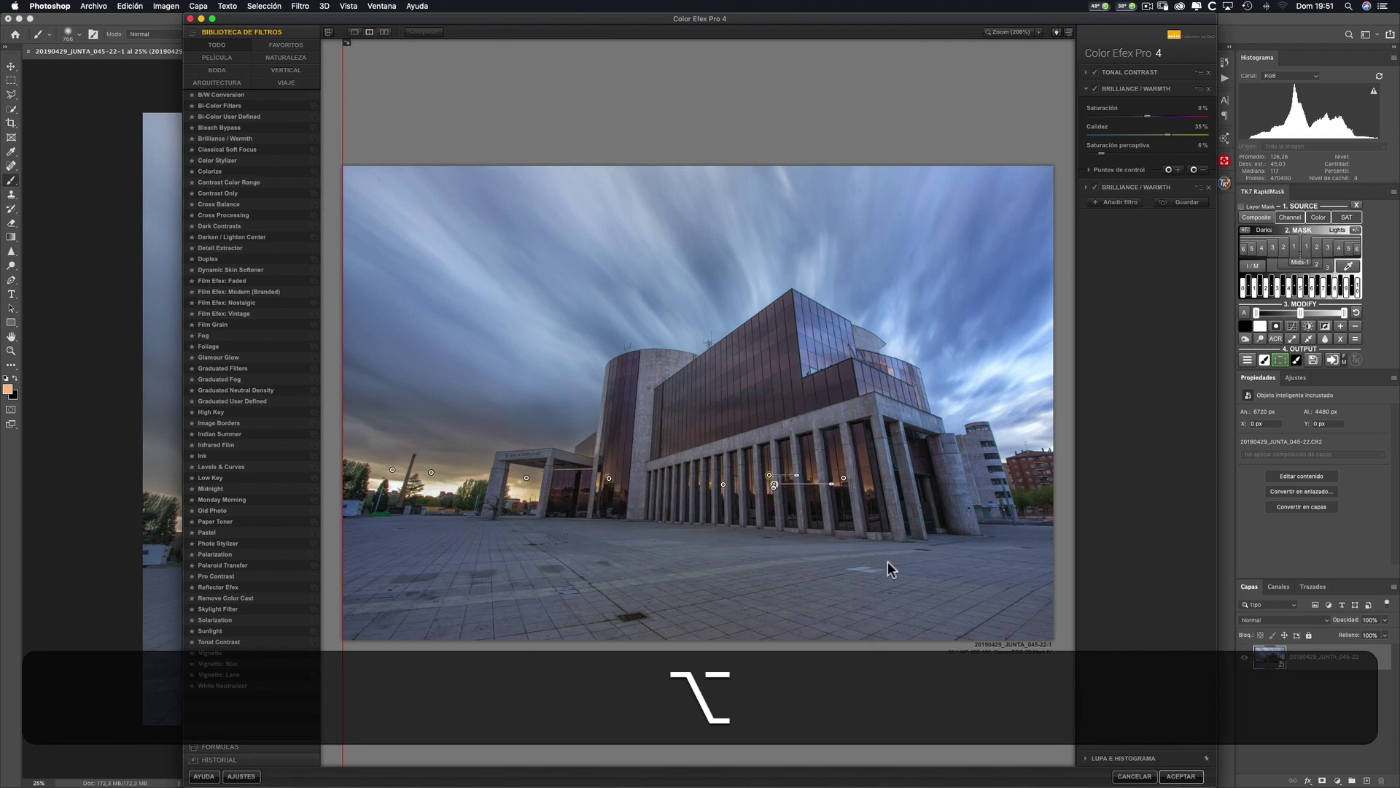
Step: Restrict the second, cool Brilliance / Warmth filter to the sky by placing ten control points across the clouds
click(1087, 187)
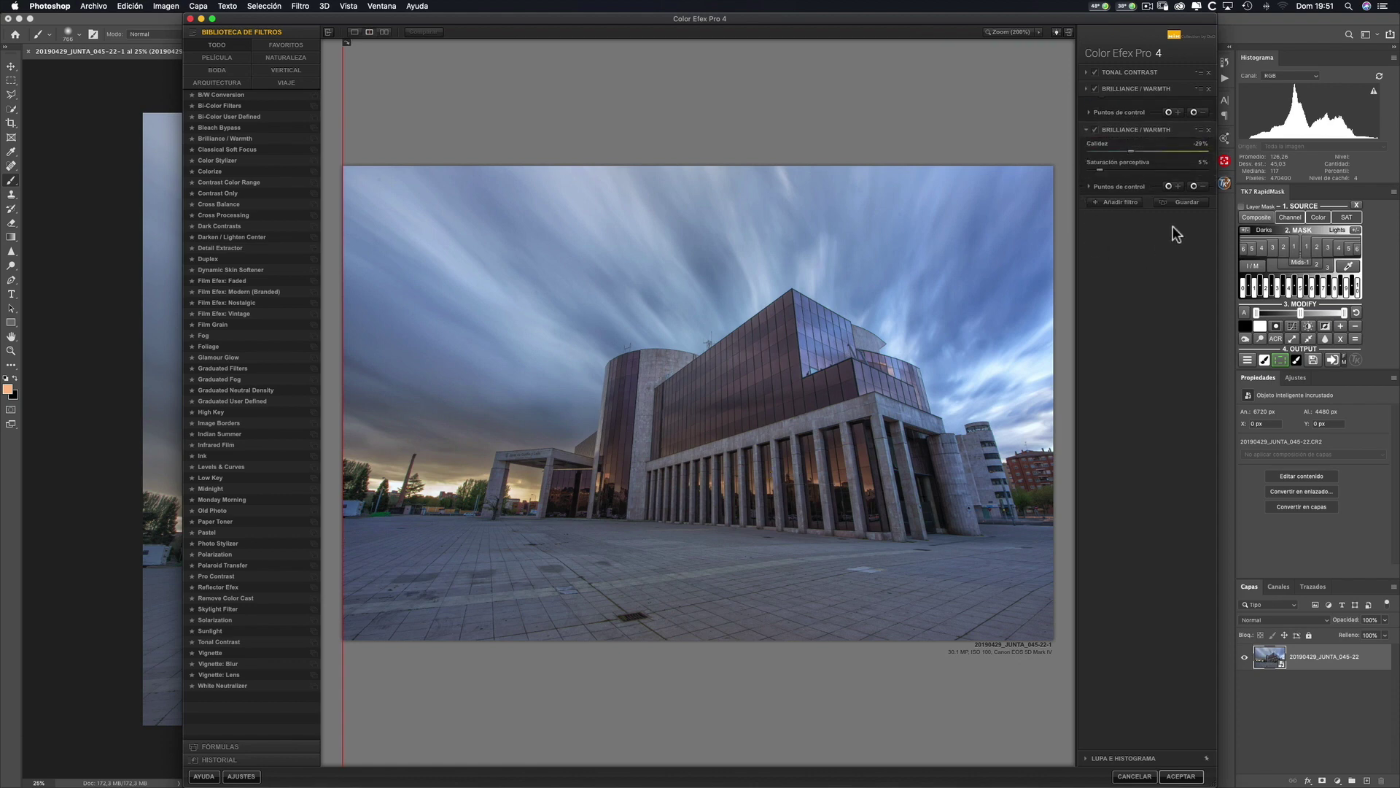
click(1177, 185)
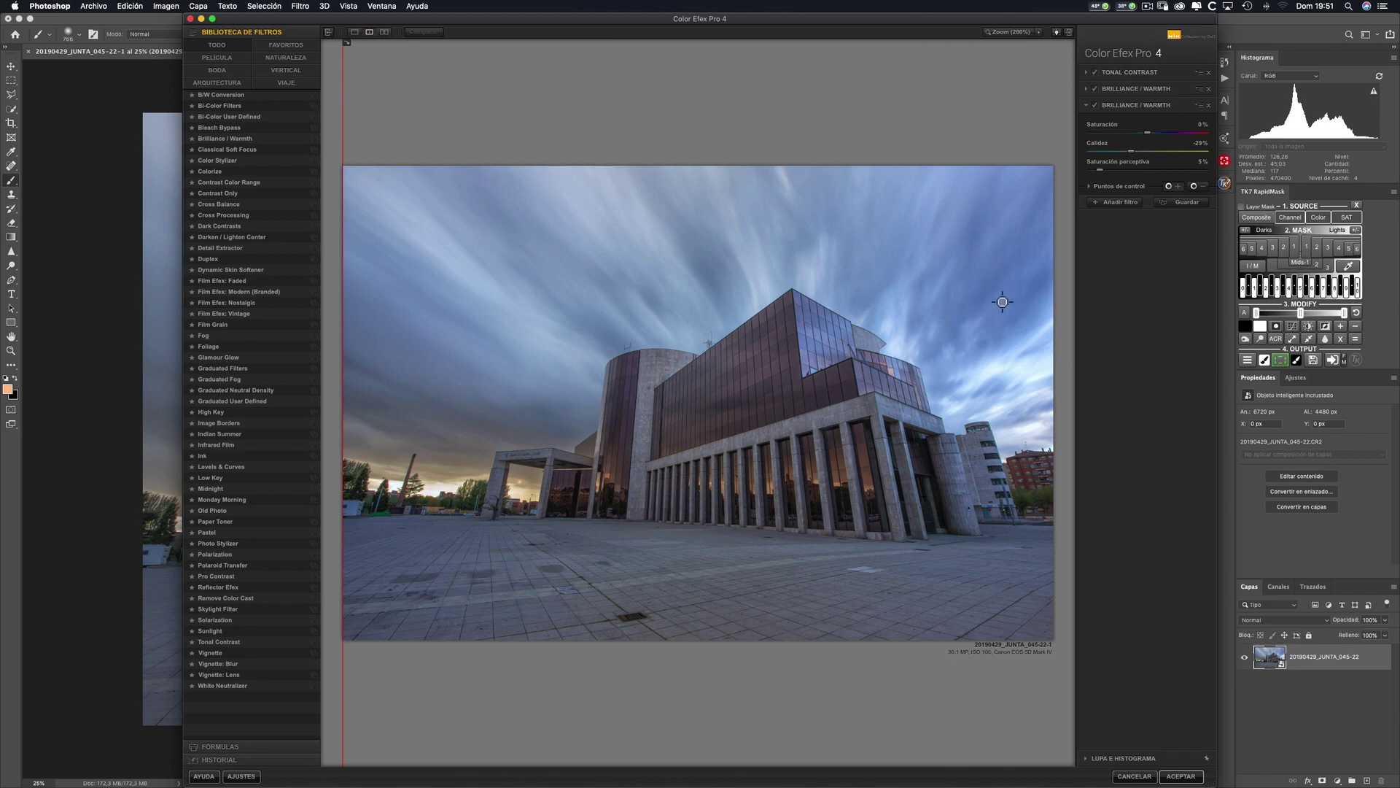
click(1011, 242)
drag(1012, 243, 728, 277)
drag(728, 275, 978, 270)
Step: Show the masks of all sky control points and shrink control points 2 and 10 to 13% and 14%
click(1088, 186)
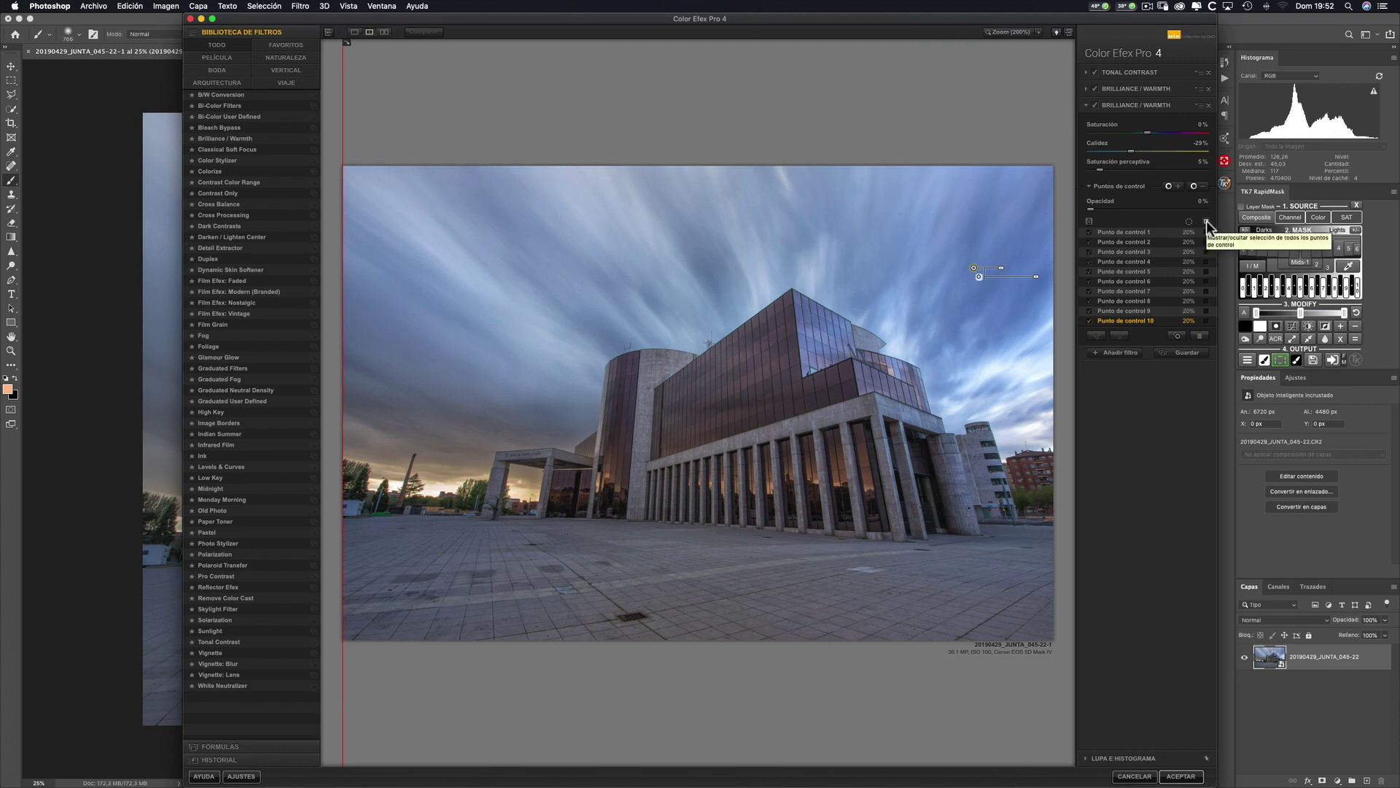
click(1206, 221)
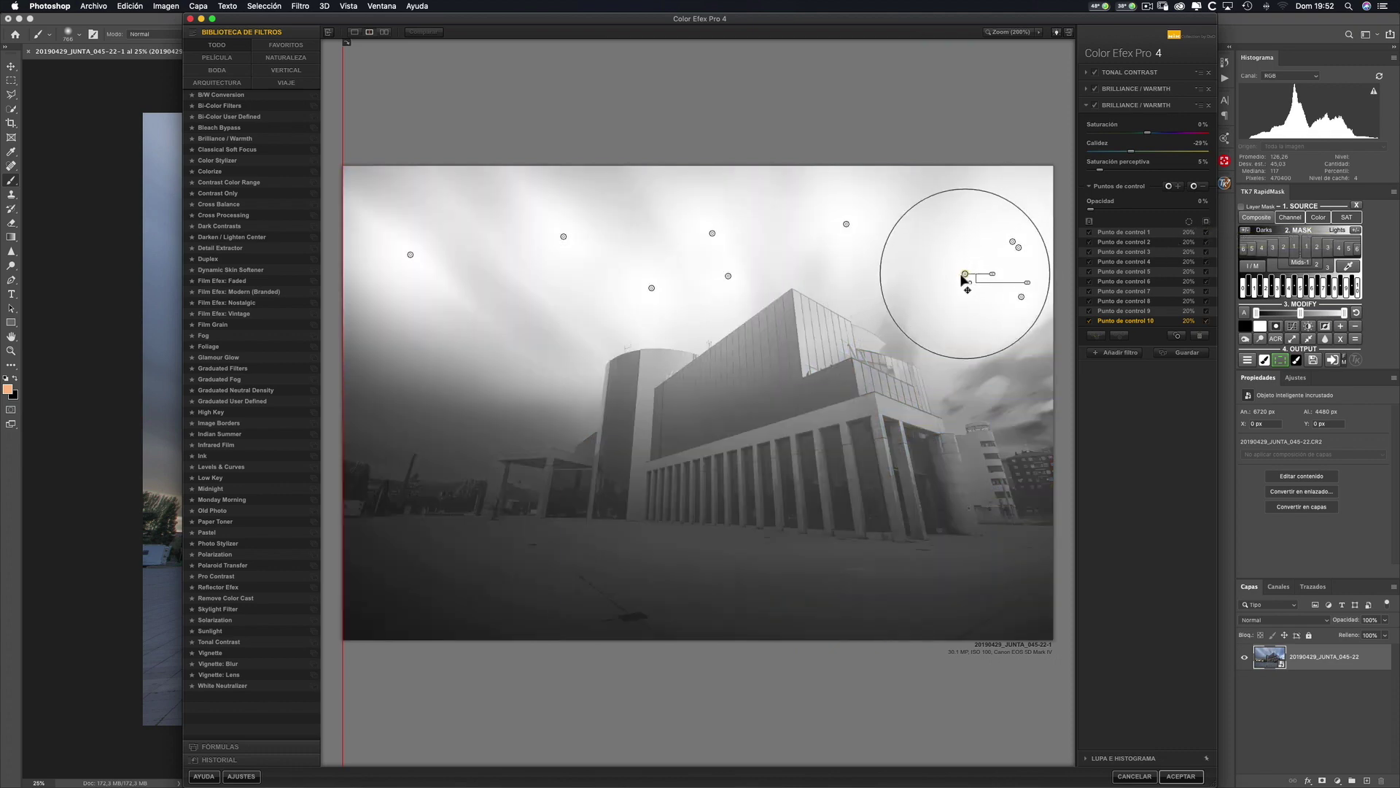
drag(985, 280, 966, 312)
click(1021, 297)
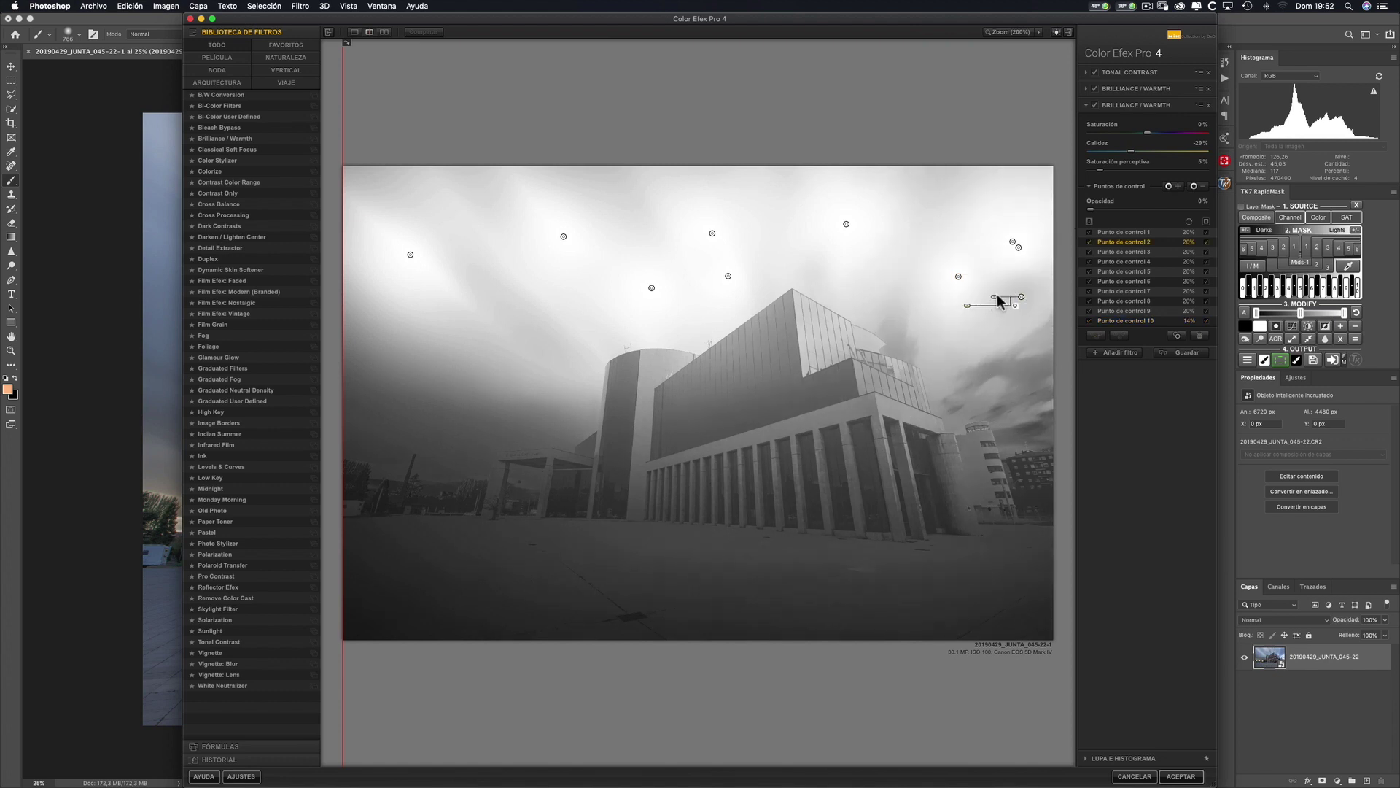
click(997, 303)
click(1021, 296)
drag(1001, 296, 997, 296)
Step: Reposition the sky control points above the building, spreading them higher across the clouds
click(410, 256)
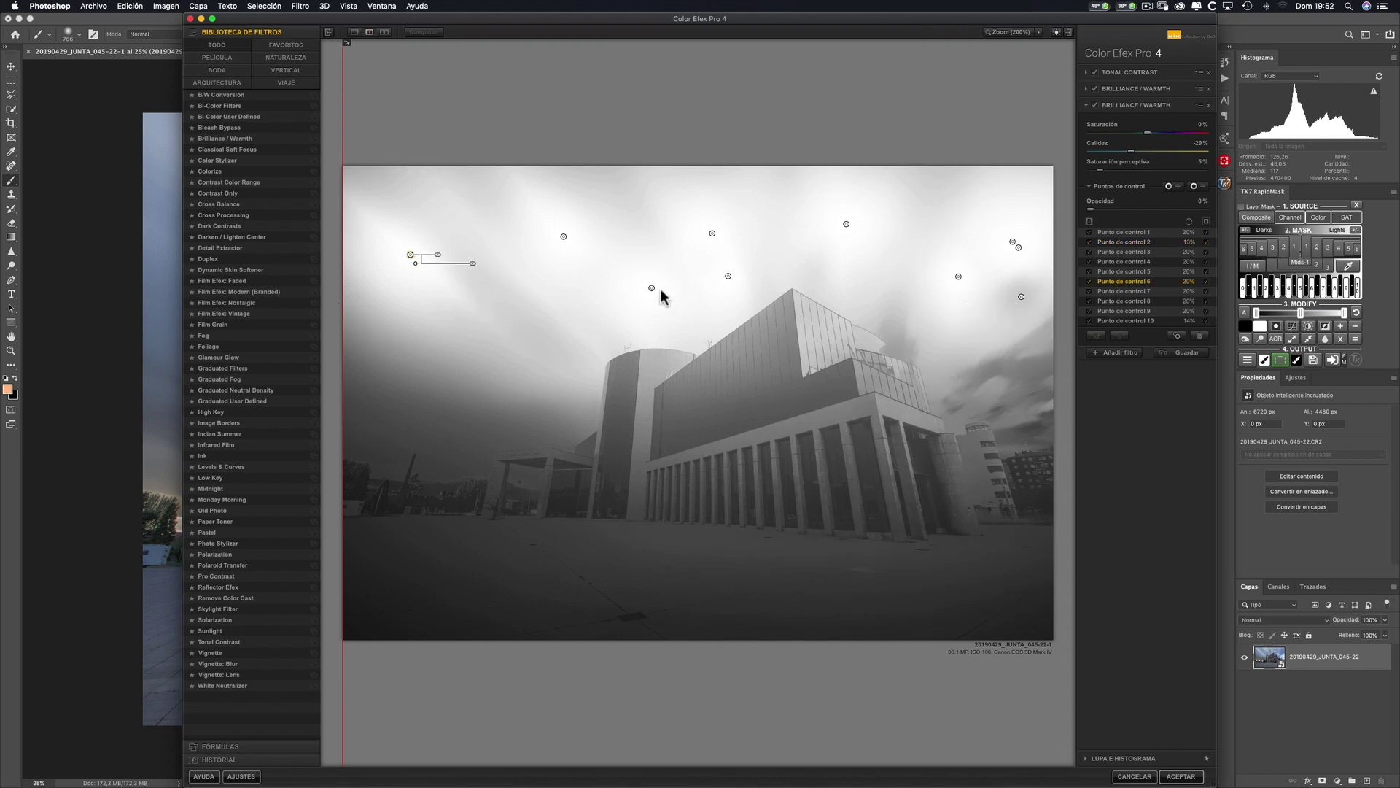
drag(651, 288, 761, 218)
click(726, 276)
drag(719, 278, 709, 278)
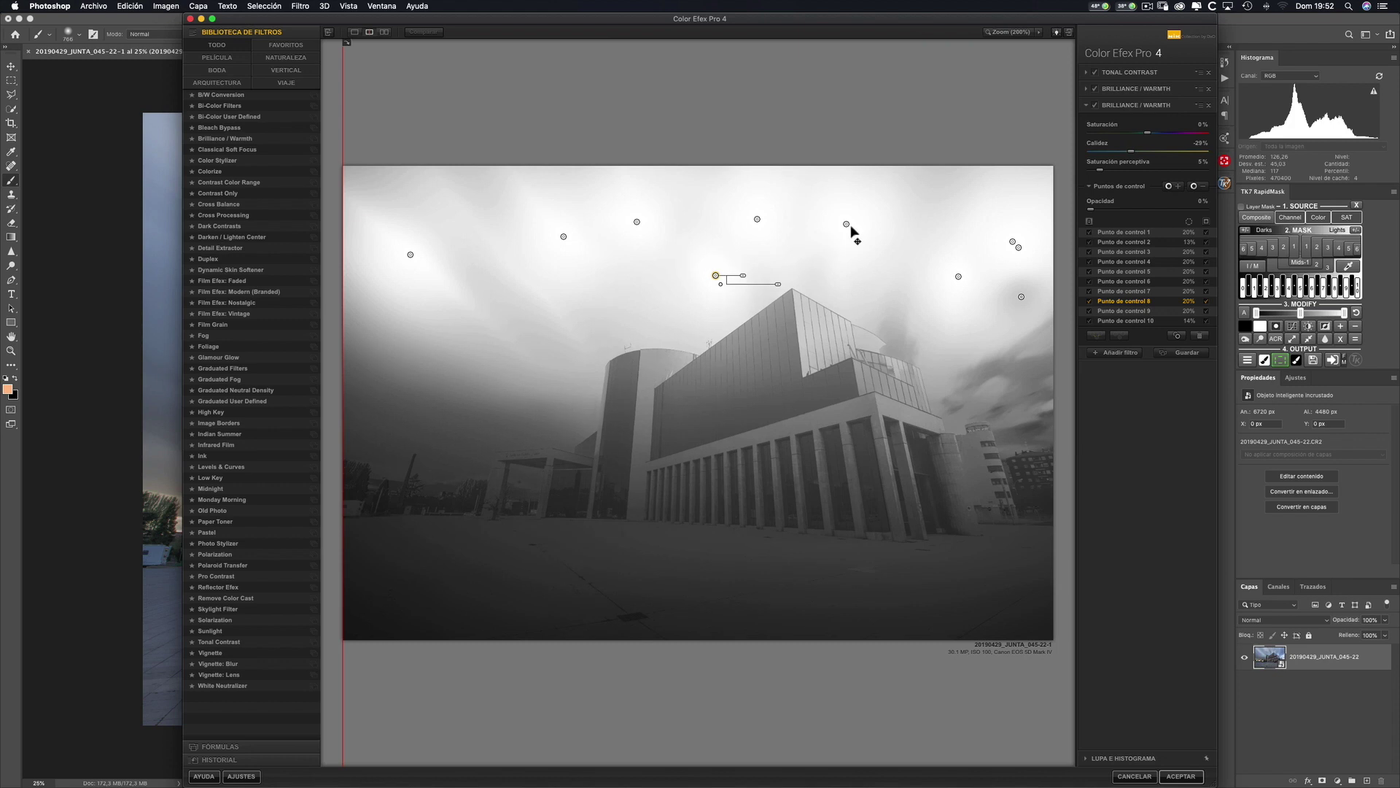
drag(850, 226, 859, 225)
Step: Add a Skylight Filter at 20% intensity and restrict it with nine control points across the building's facade, tower and columns
click(1109, 352)
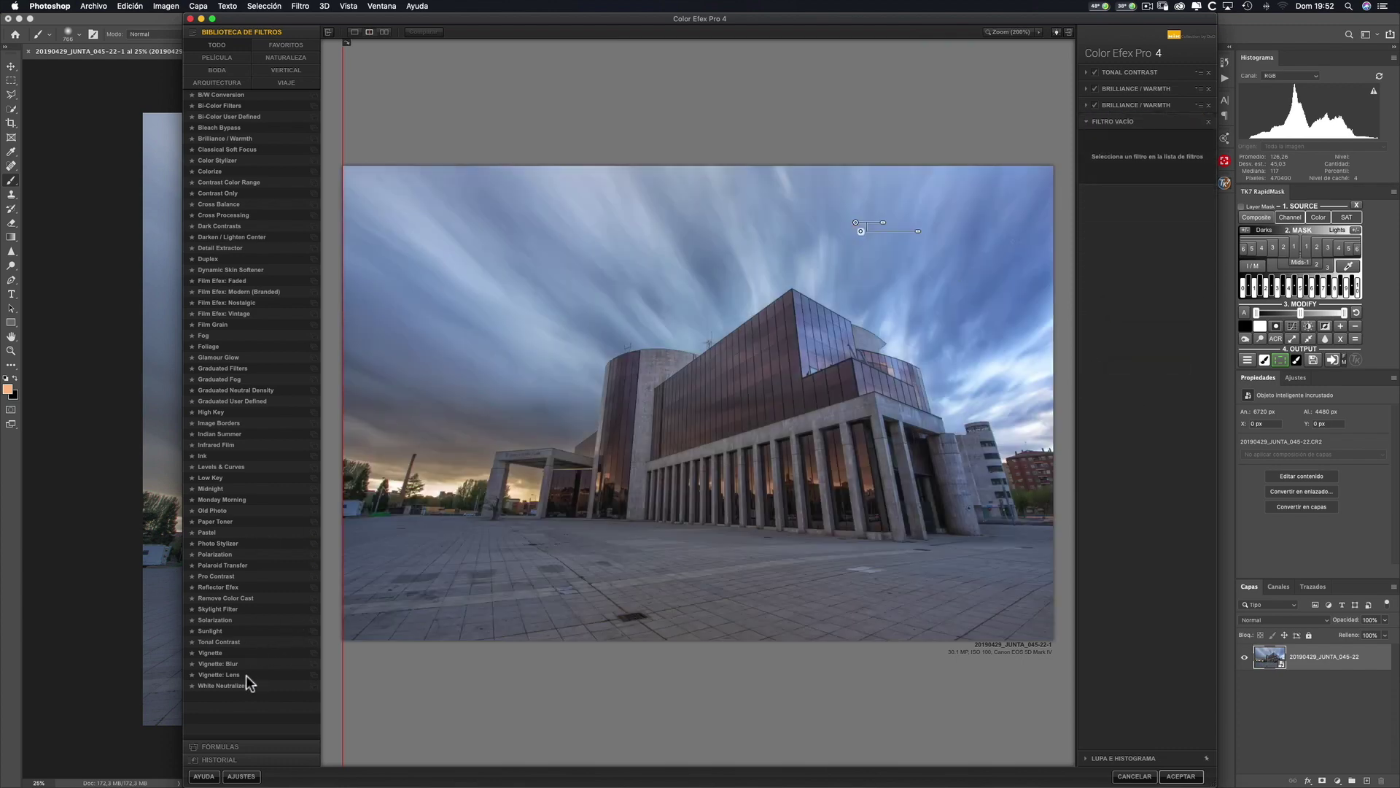
click(219, 608)
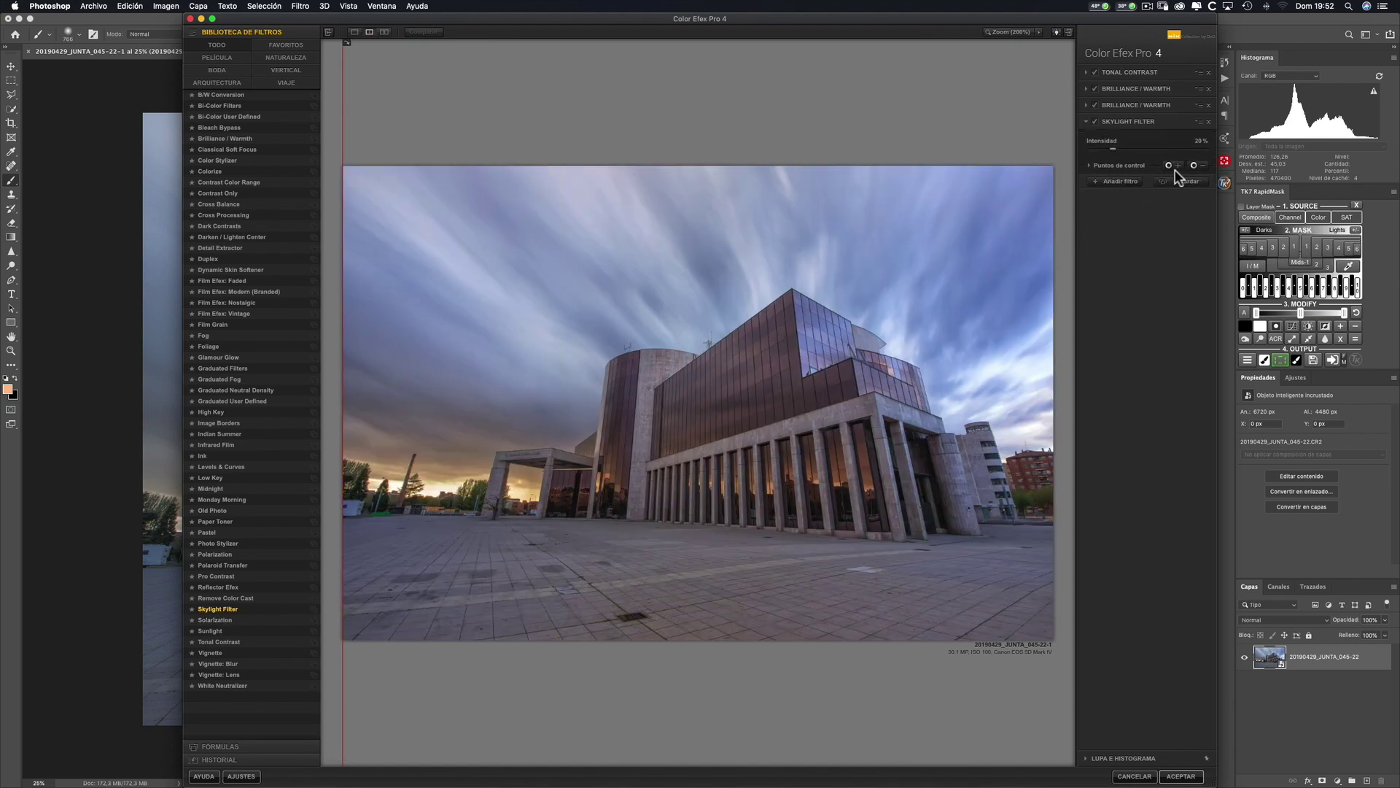
click(1171, 170)
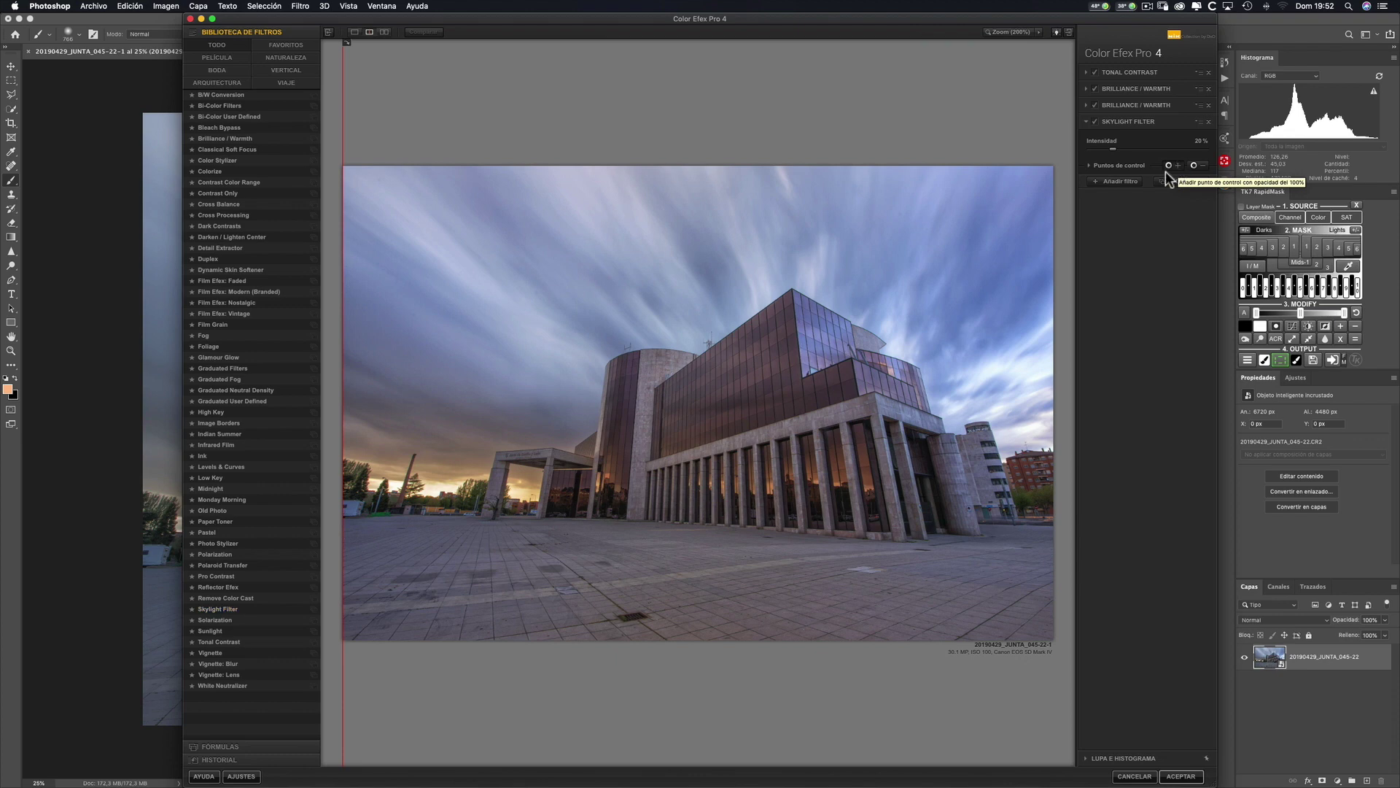
click(859, 375)
key(alt)
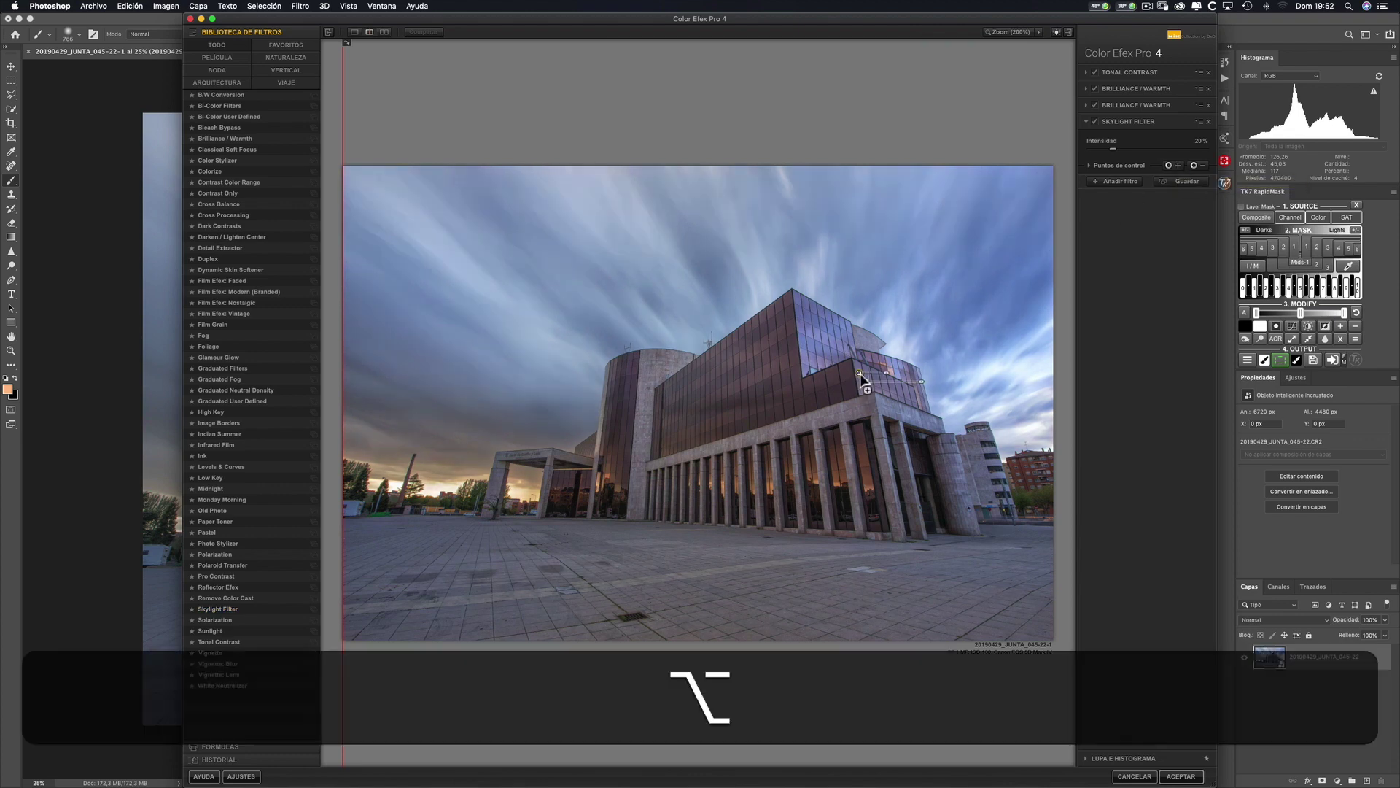
drag(859, 372, 866, 470)
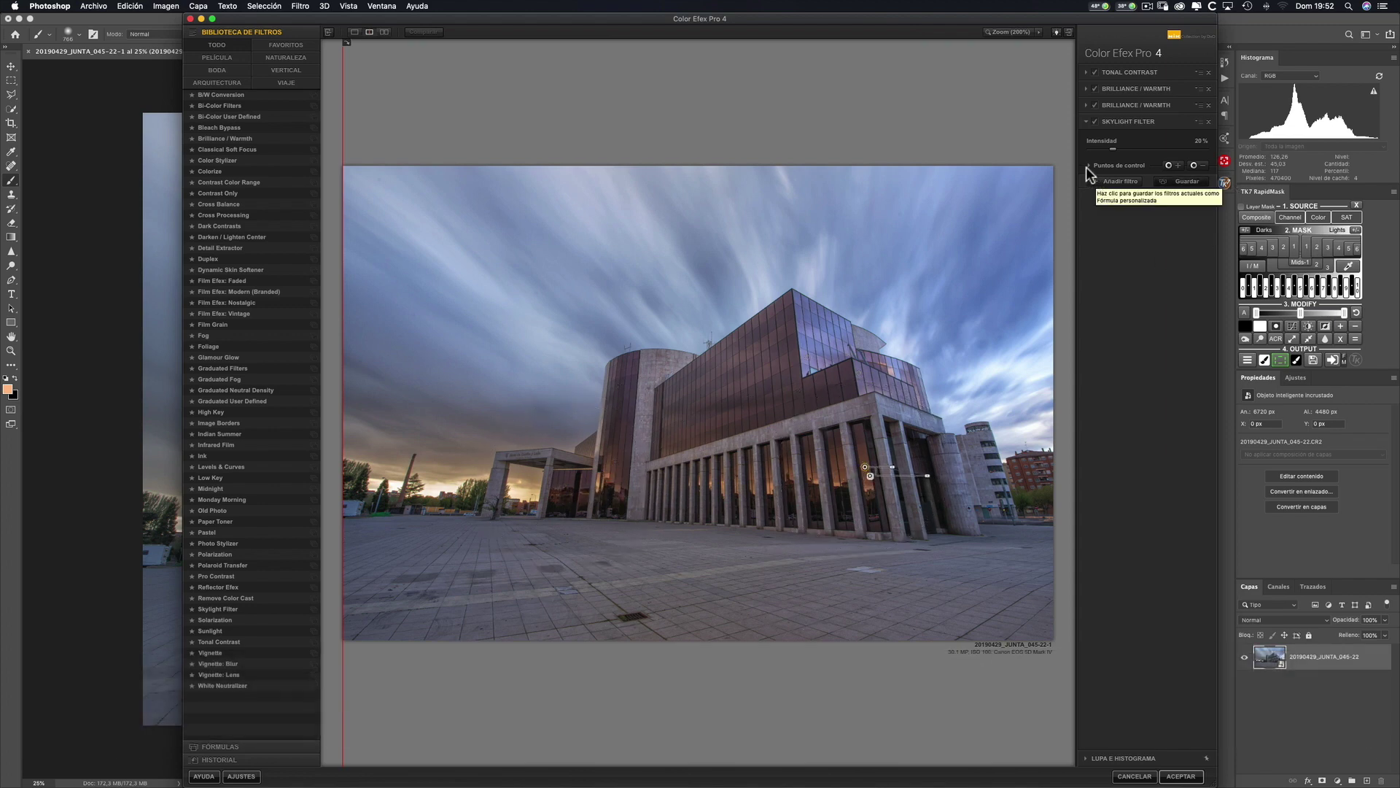
Step: Show all Skylight control point masks and shrink the points on the front columns to 14% and near the entrance to 13% and 9%
click(1088, 165)
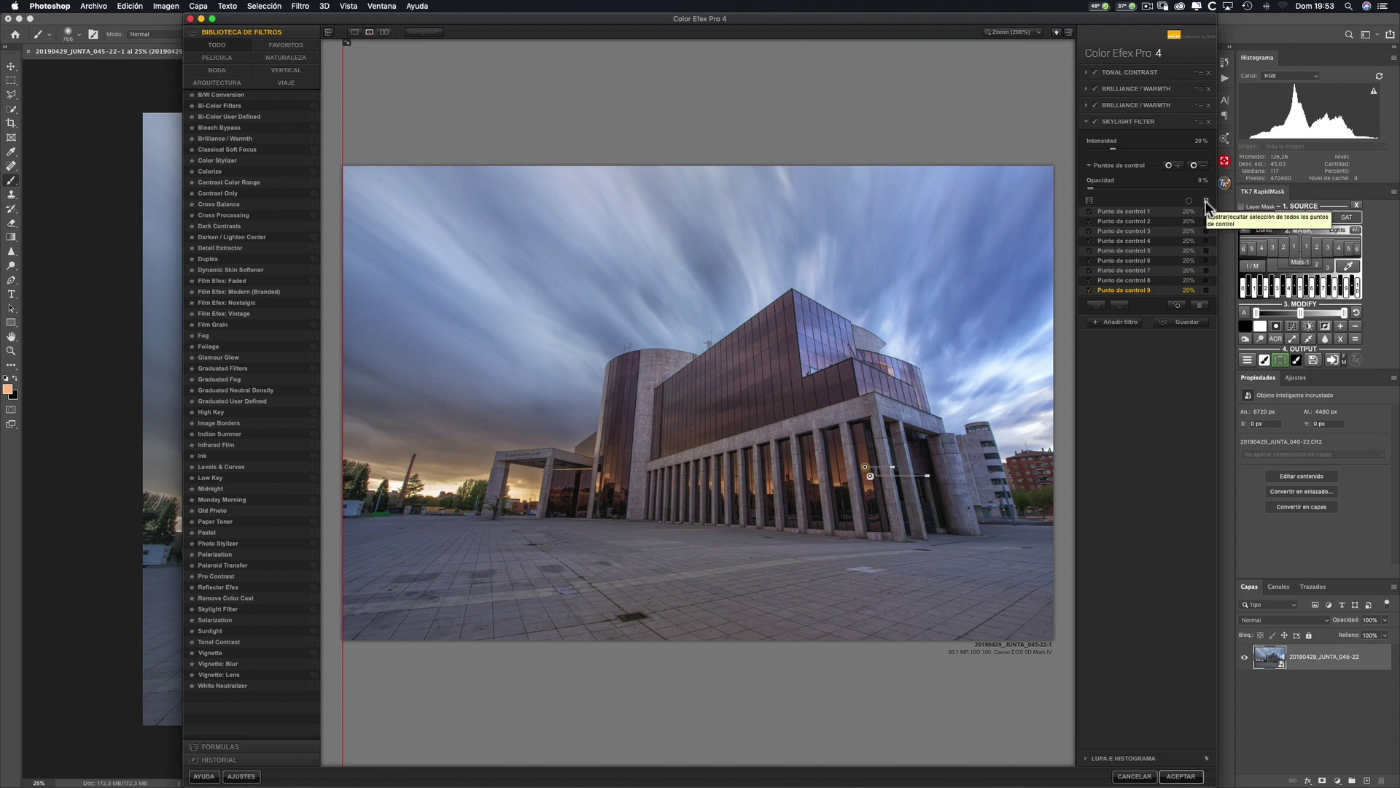
click(1205, 199)
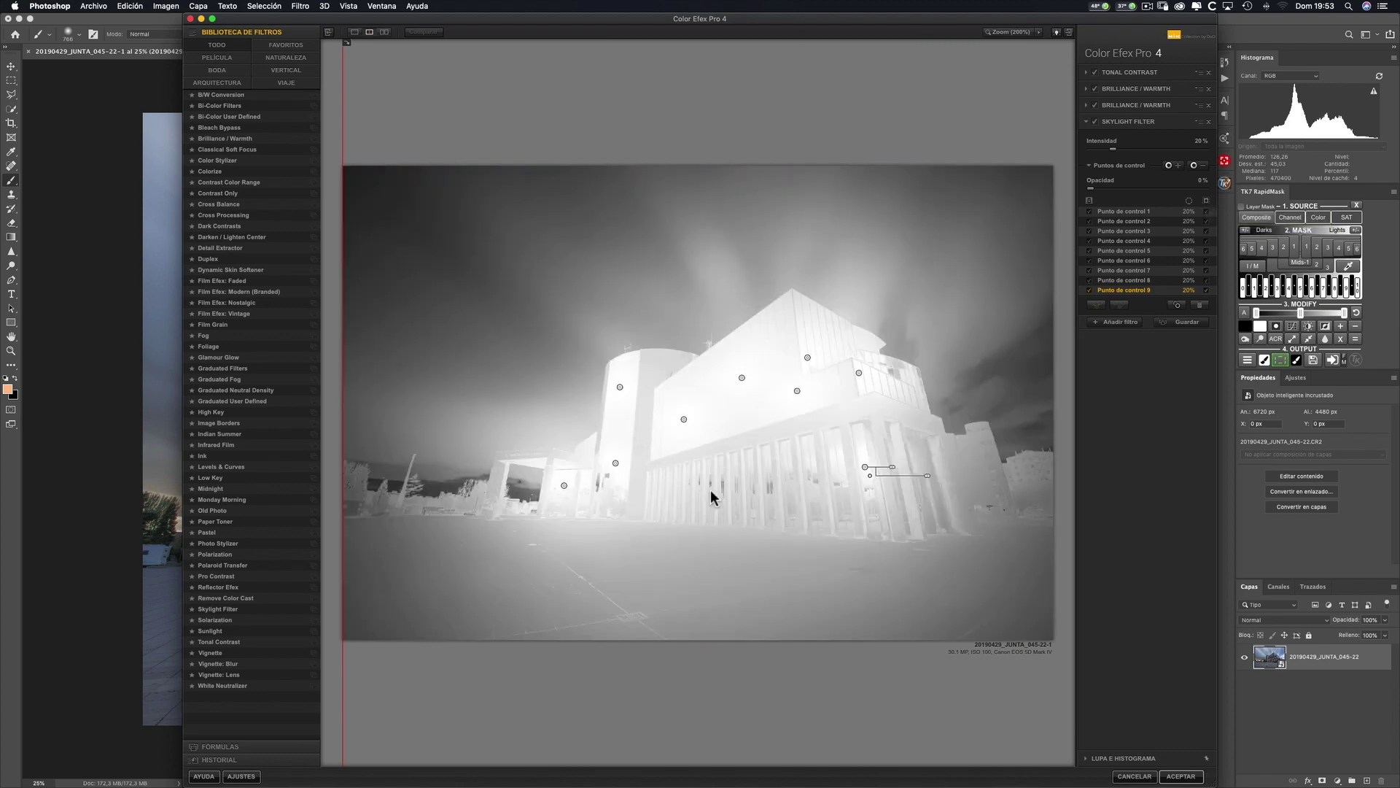
click(867, 469)
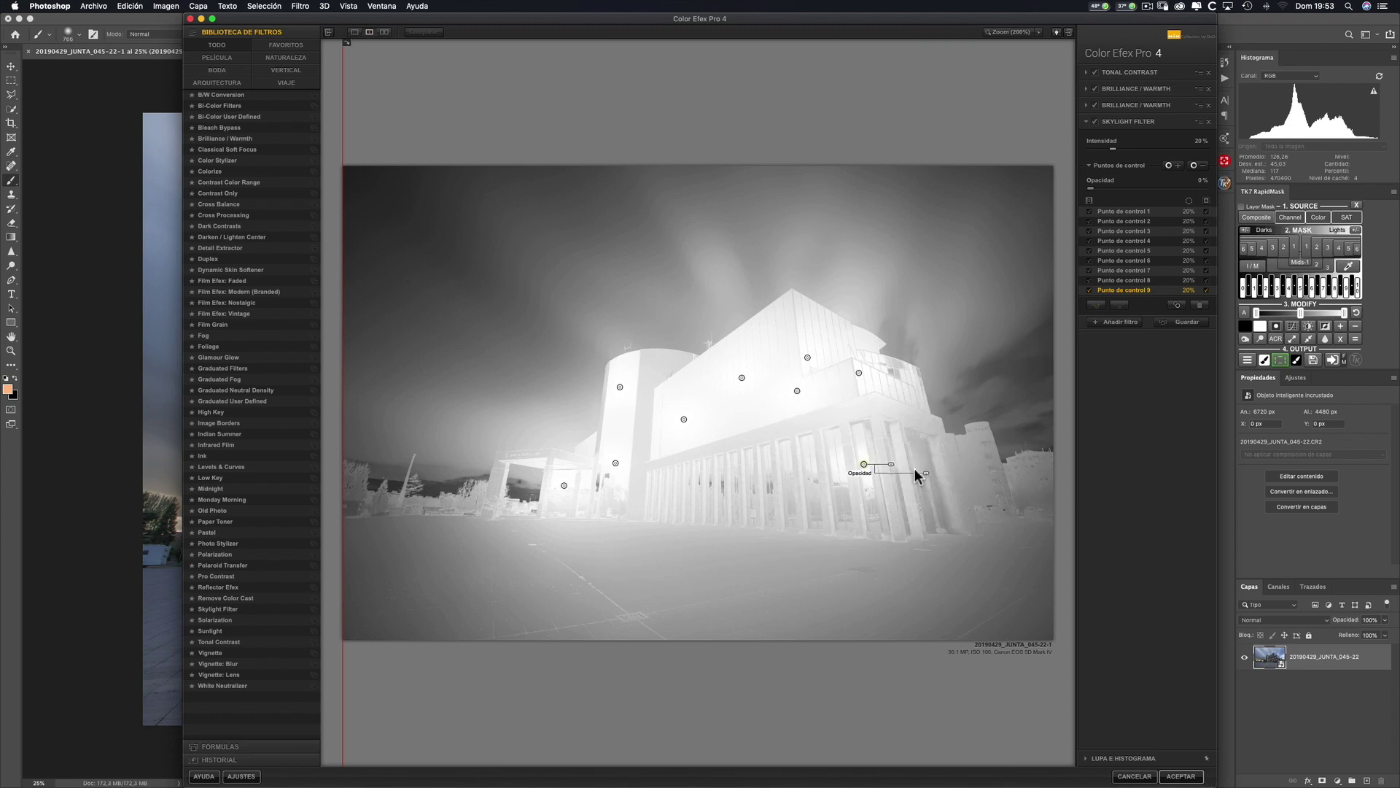
drag(892, 468, 861, 475)
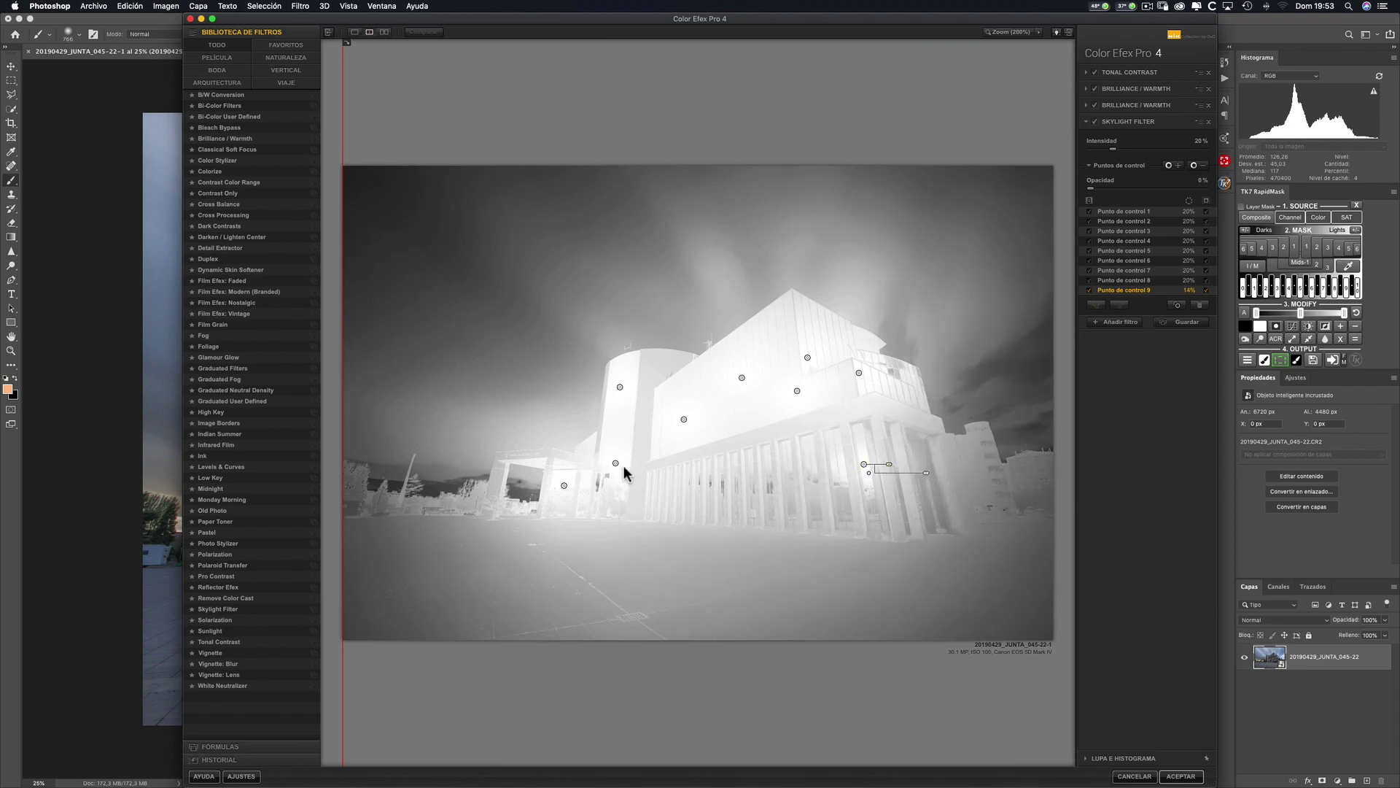
click(616, 463)
drag(643, 465, 590, 493)
Step: Shrink the Skylight control points on the round tower and glass facade to about 10–13%
click(620, 387)
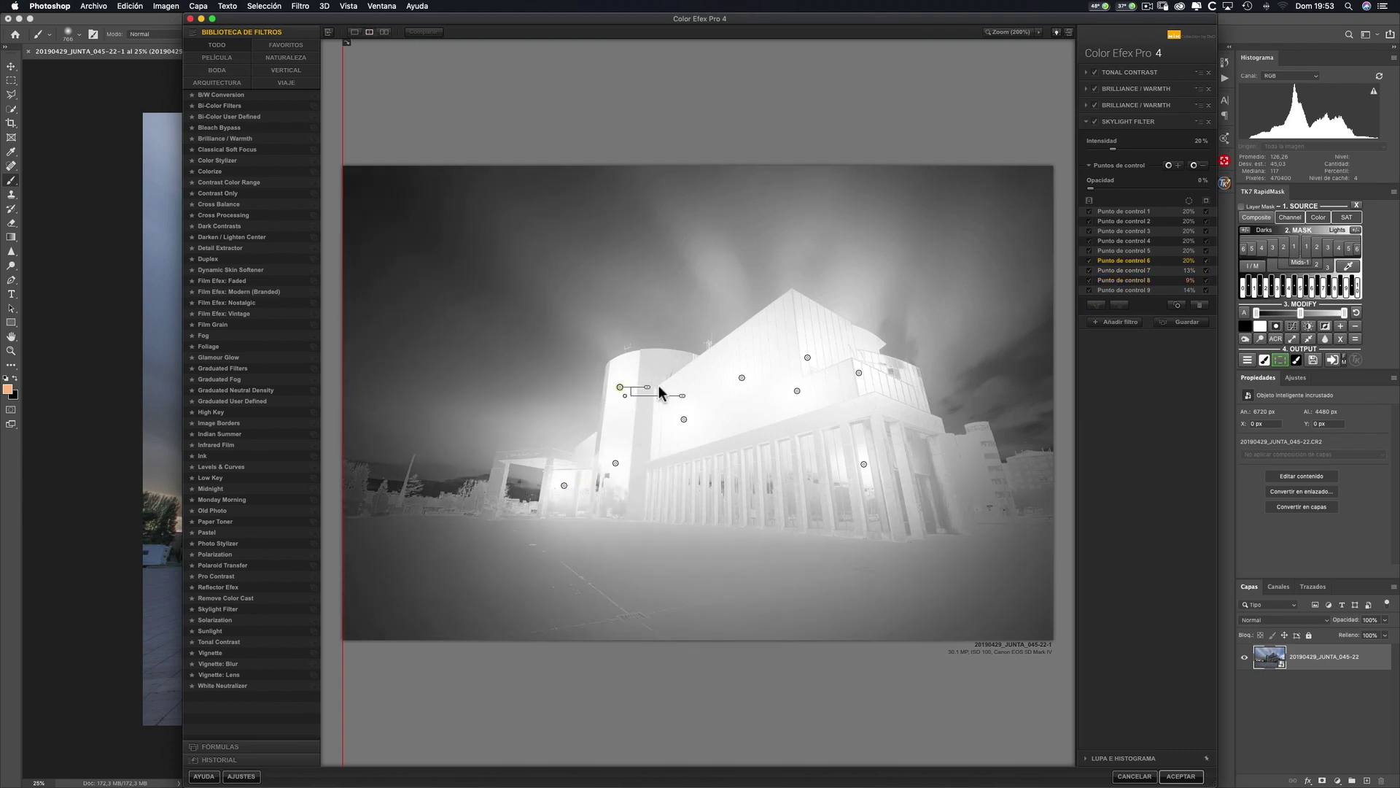
drag(625, 390, 707, 423)
click(683, 419)
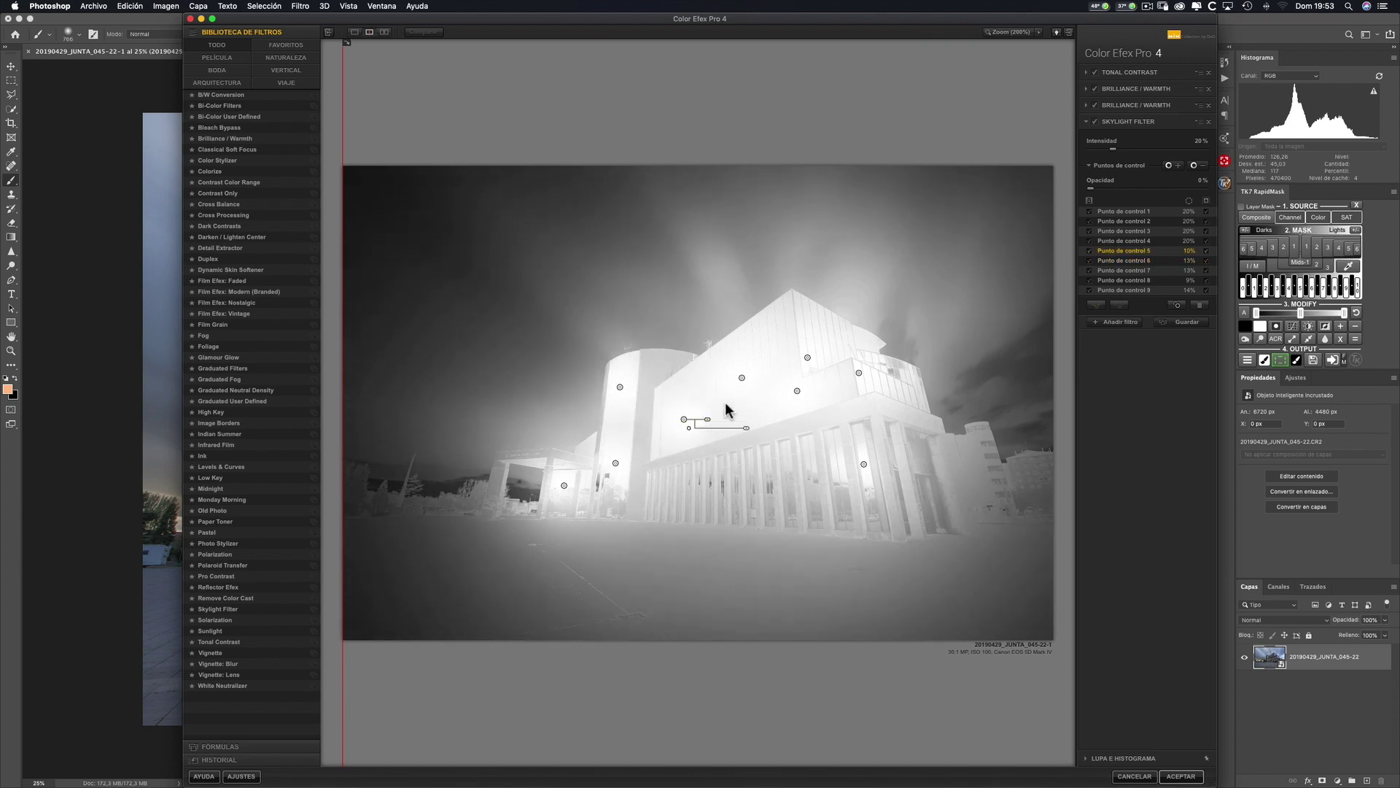
click(741, 378)
drag(771, 379, 766, 379)
drag(837, 353, 884, 373)
click(859, 373)
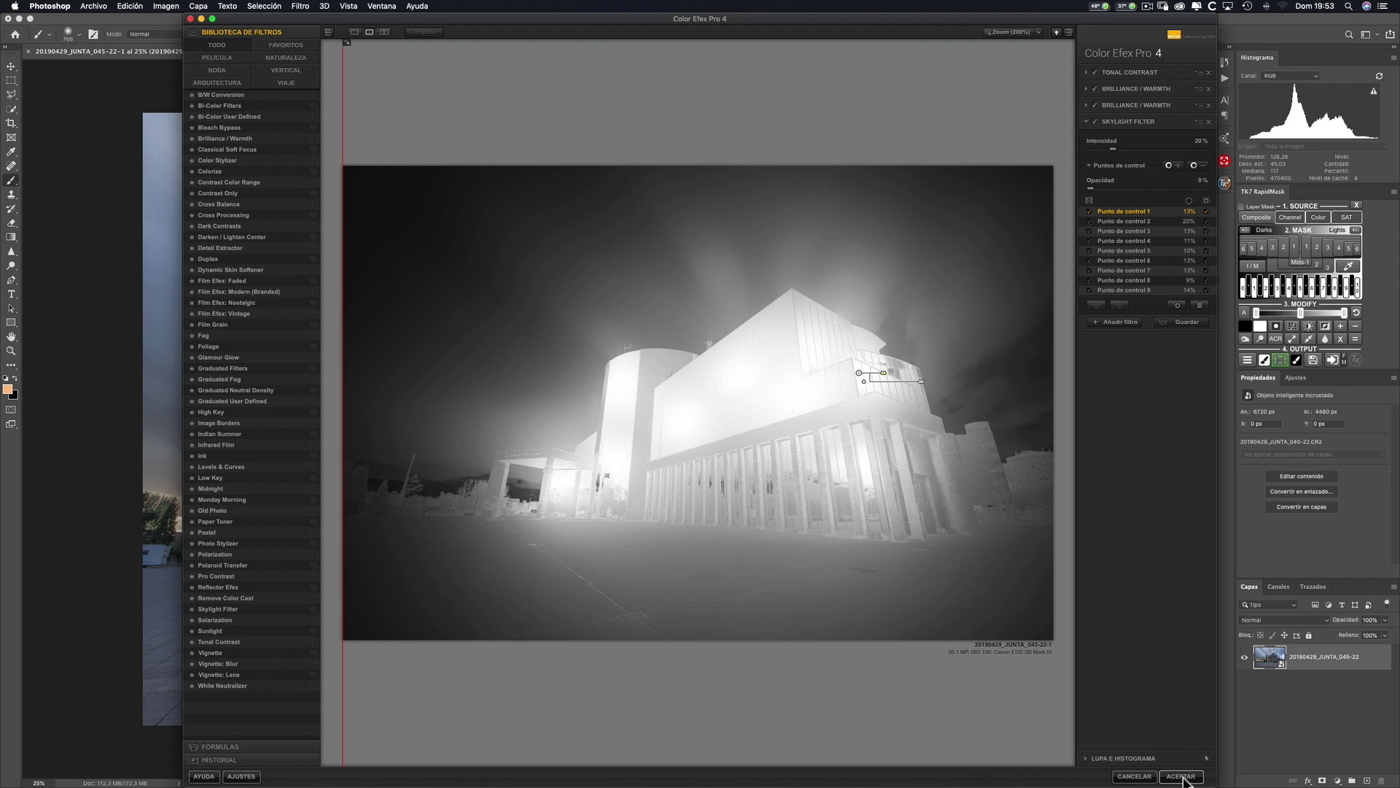
Step: Add a Darken / Lighten Center filter with the second shape, center luminosity 20% and border luminosity -22%
click(1114, 323)
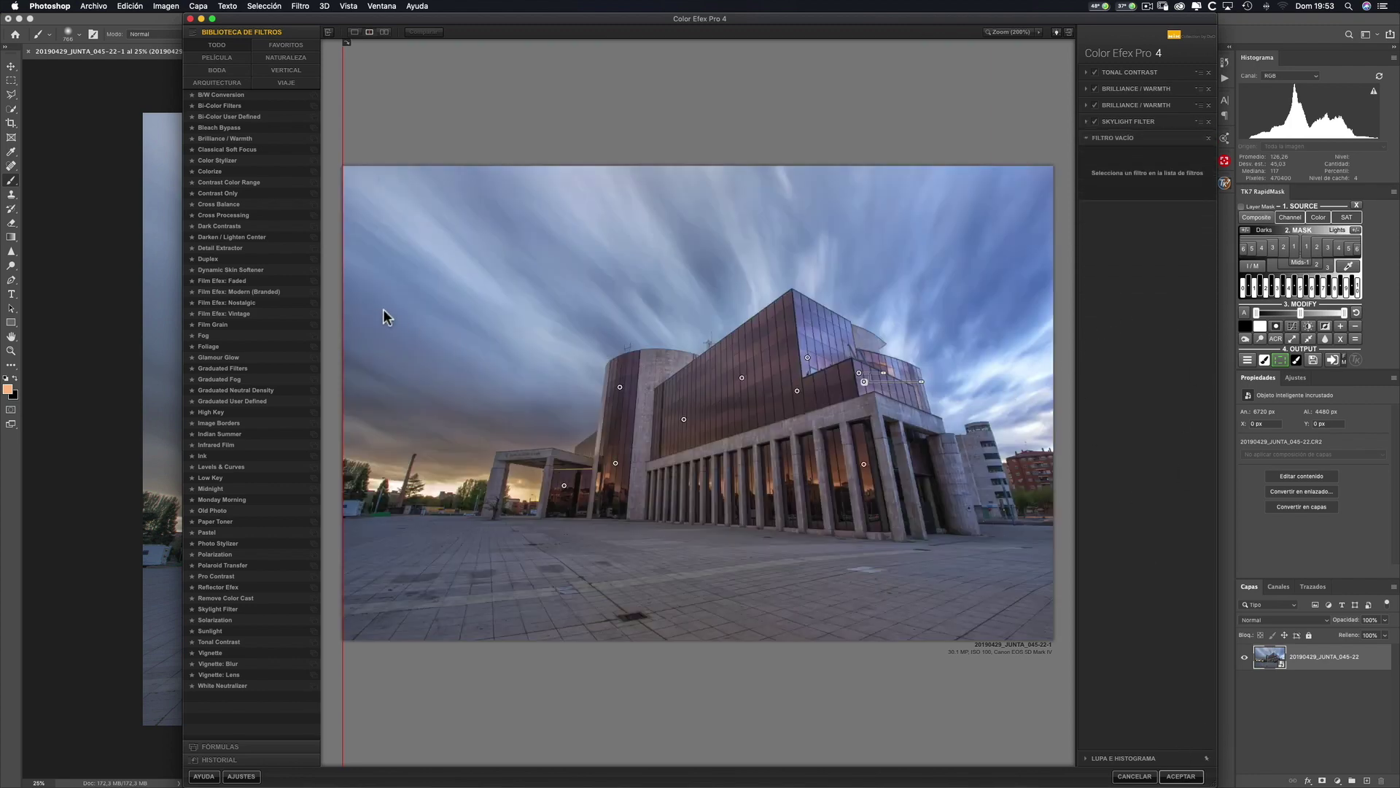
click(239, 238)
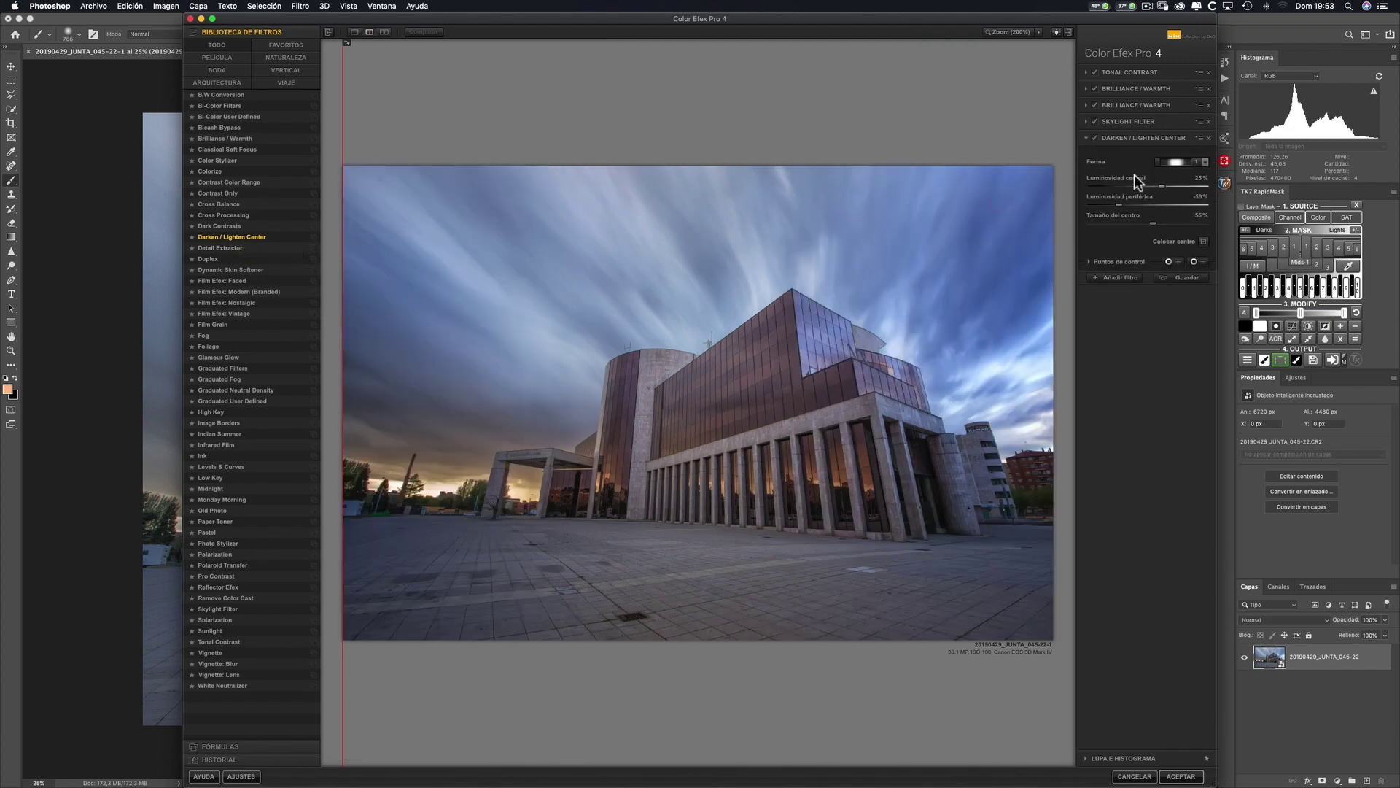
click(1205, 162)
click(1177, 186)
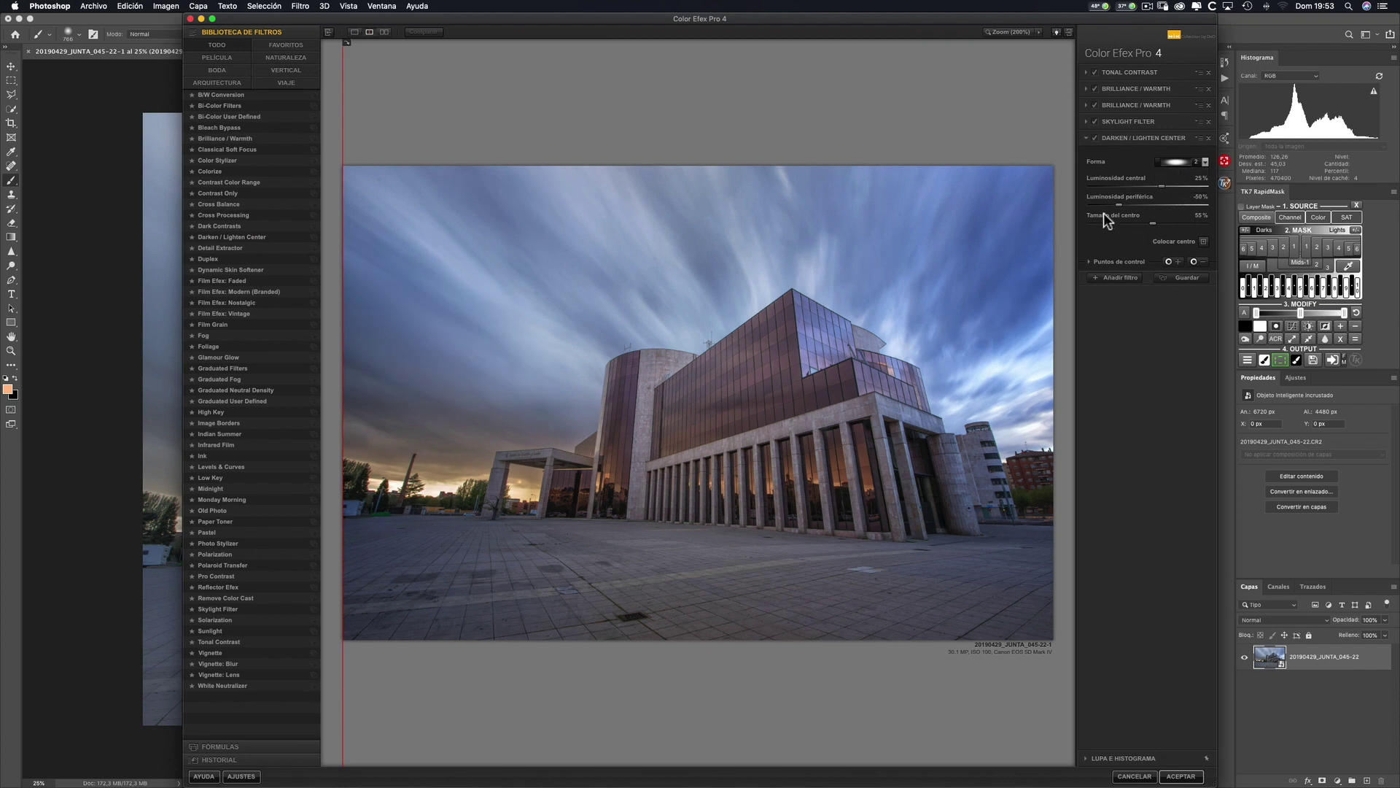
drag(1118, 204, 1158, 185)
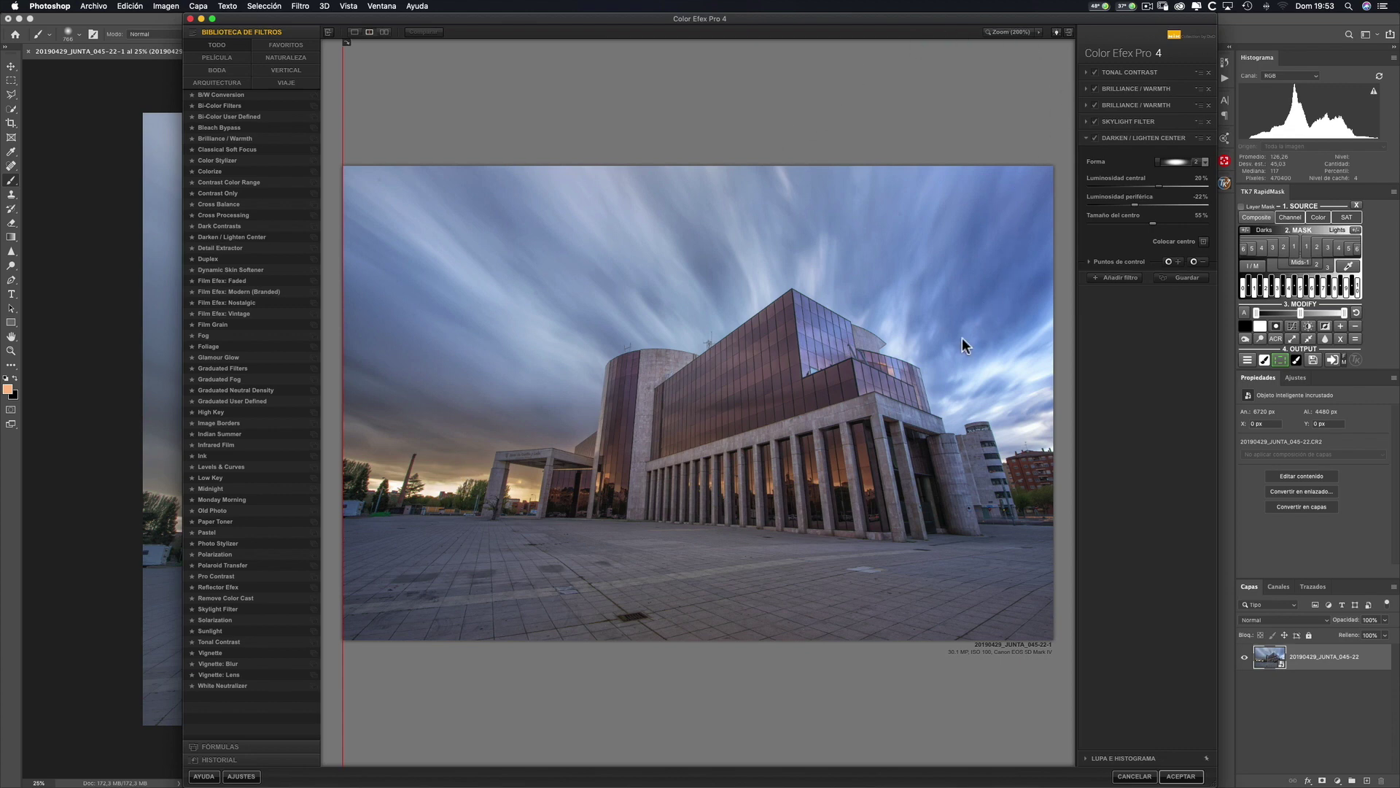
Step: Reduce the cooling of the second Brilliance / Warmth filter to about -21% warmth and apply all the filters to the smart object
click(1084, 104)
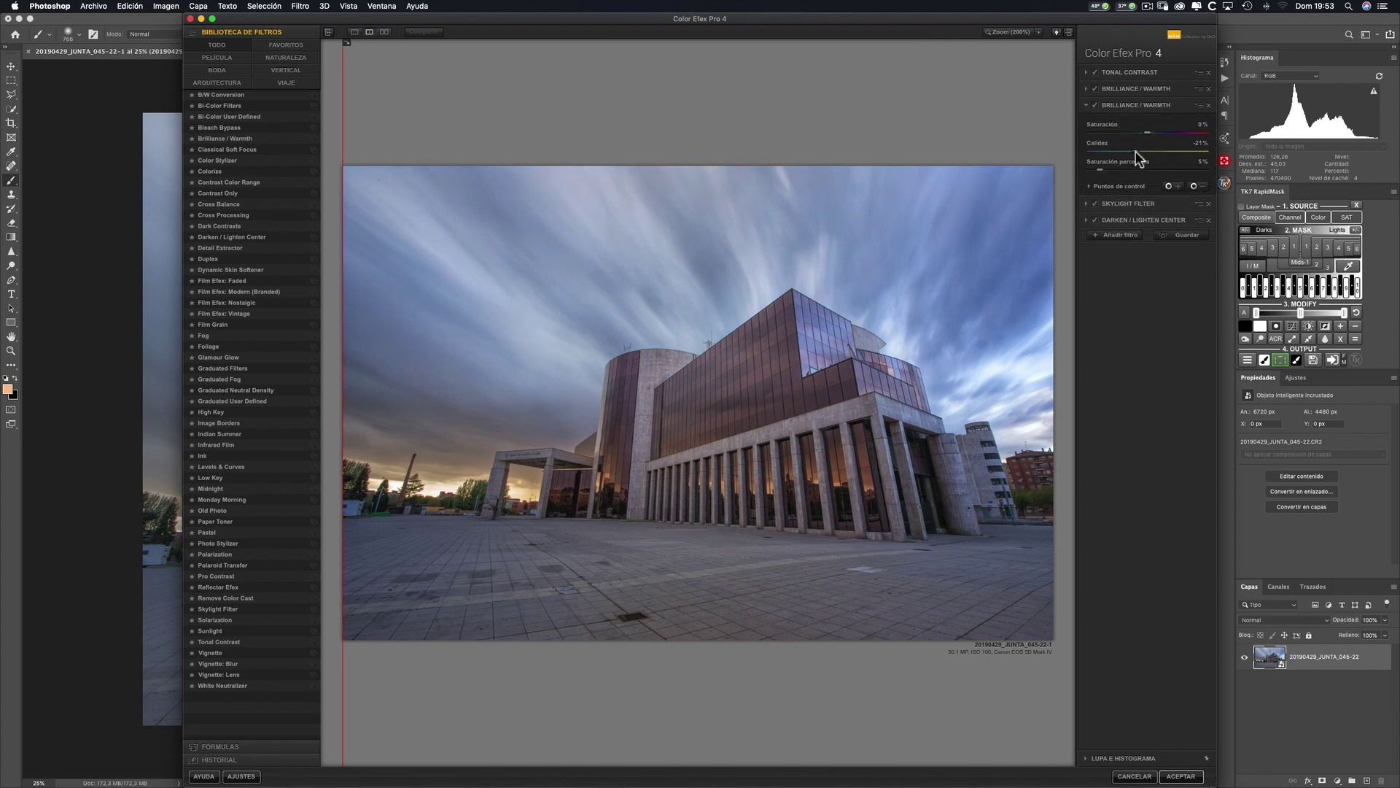
drag(1138, 159, 1141, 159)
click(1190, 779)
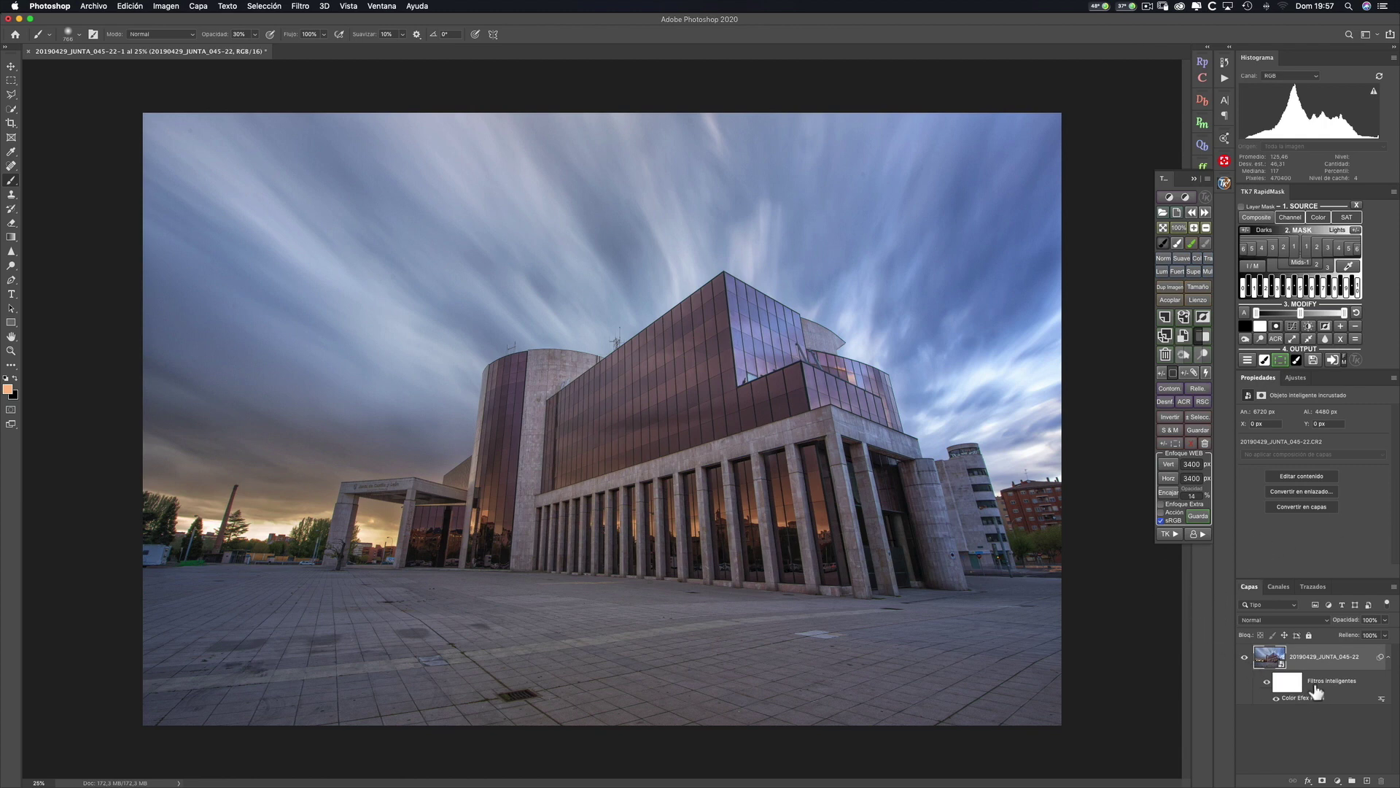
Step: Compare the photo with and without its smart filters, leaving them switched on
click(1267, 682)
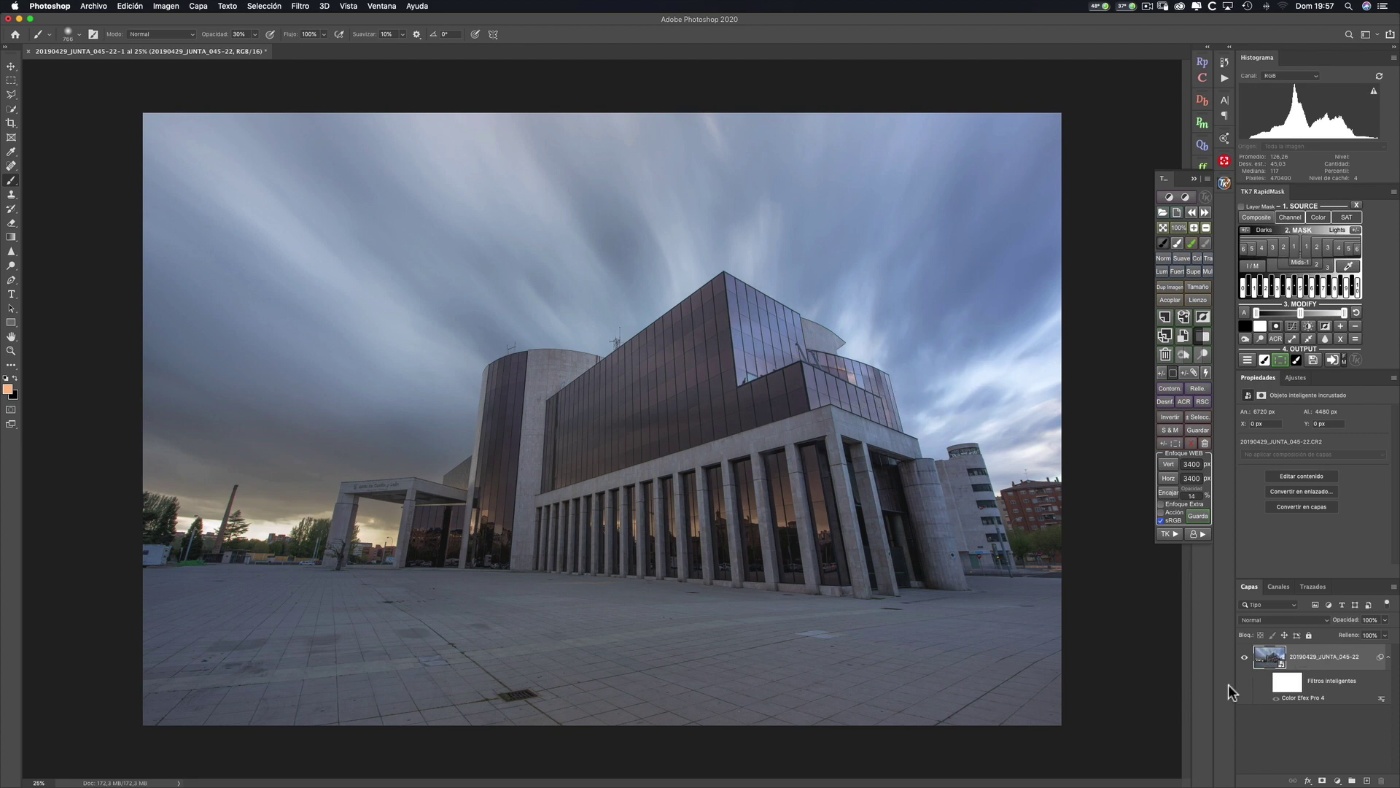
click(1267, 680)
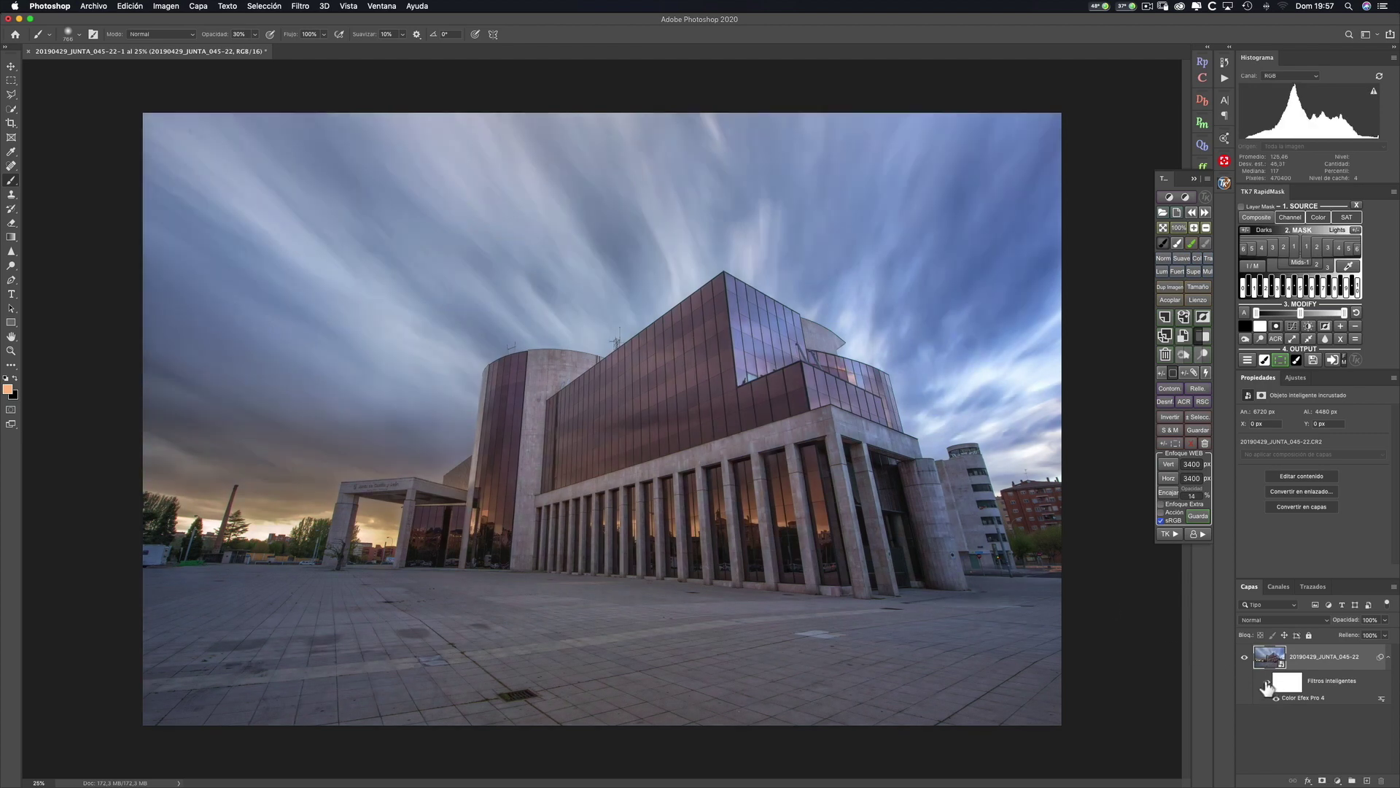
click(1266, 681)
click(1267, 682)
Step: Reopen the smart object's raw settings and draw guided Upright verticals along the round tower's left edge and the main facade's corner
double_click(1272, 659)
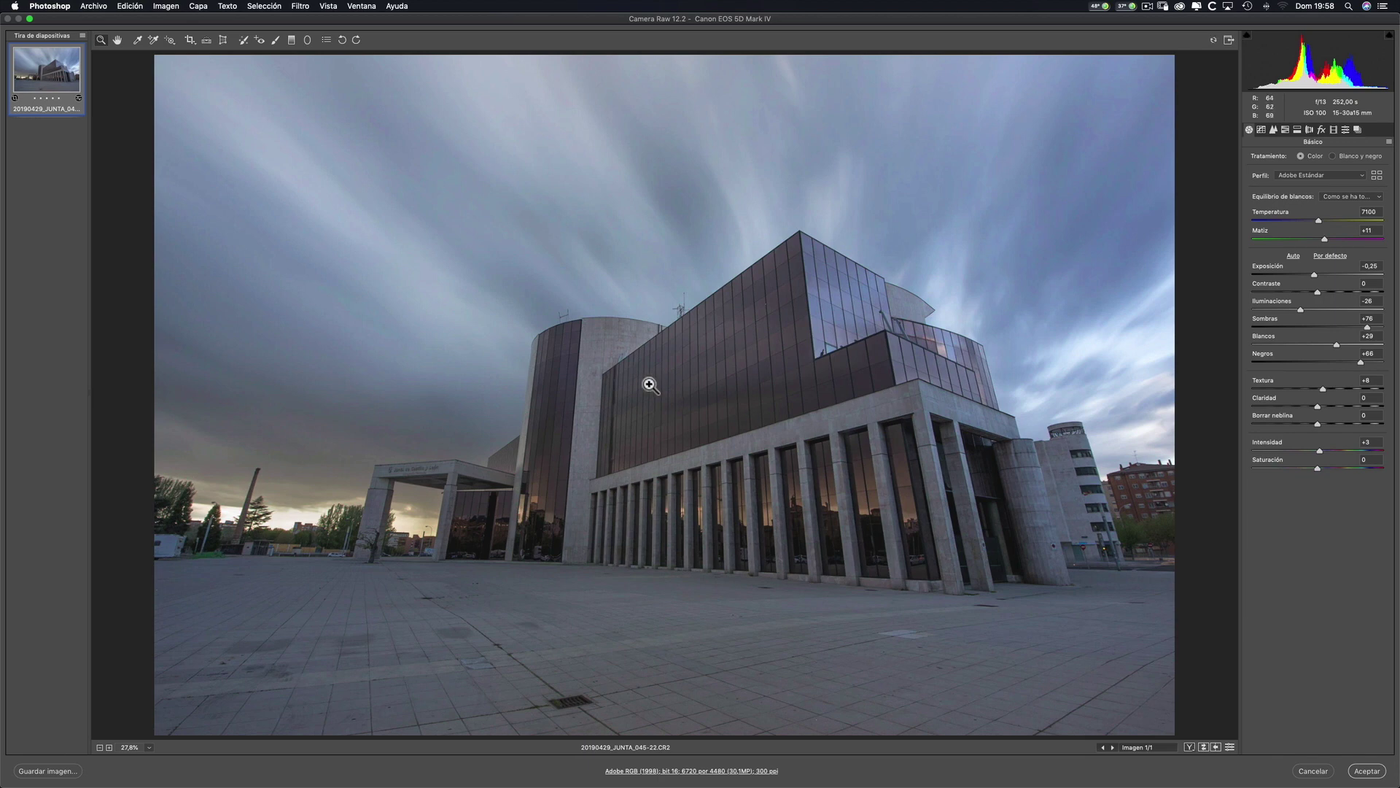
click(223, 40)
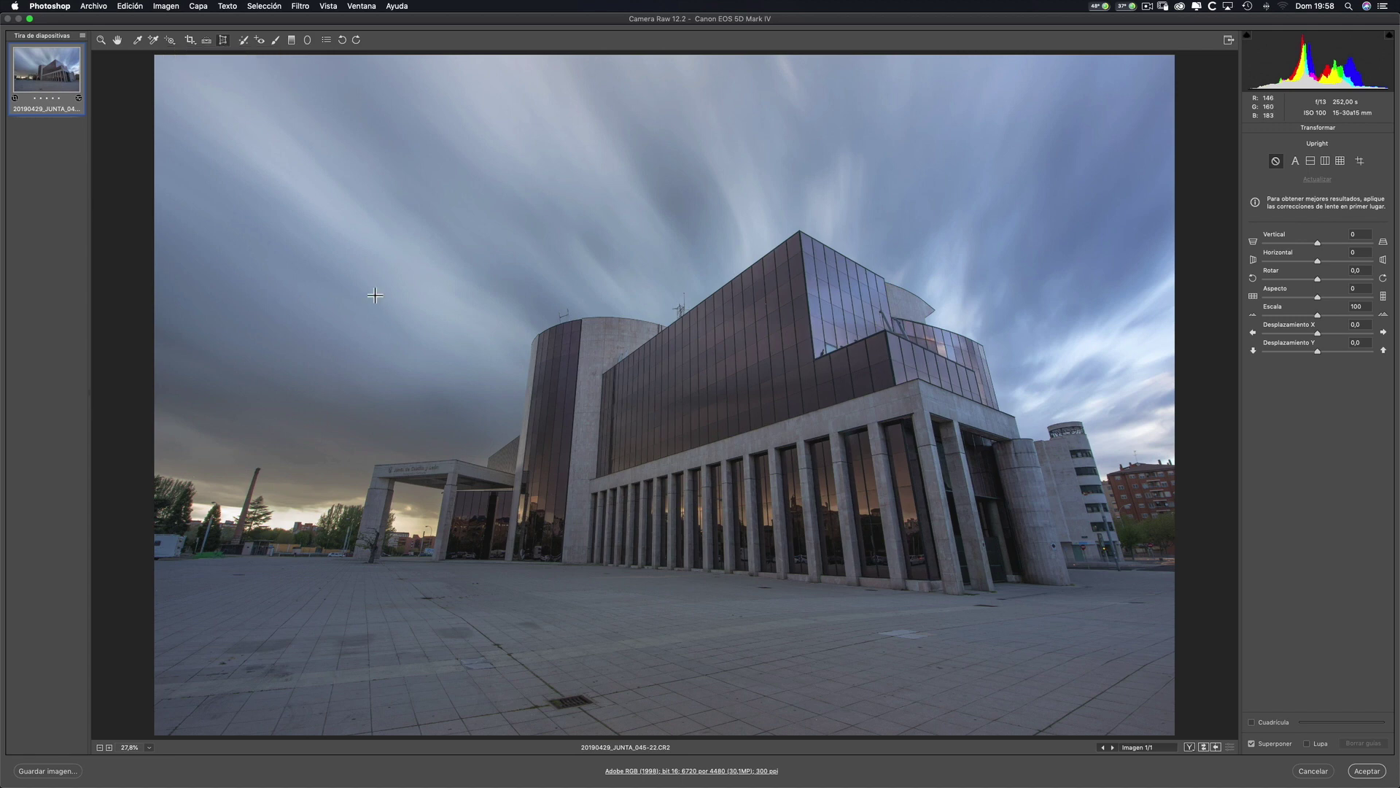
click(1360, 161)
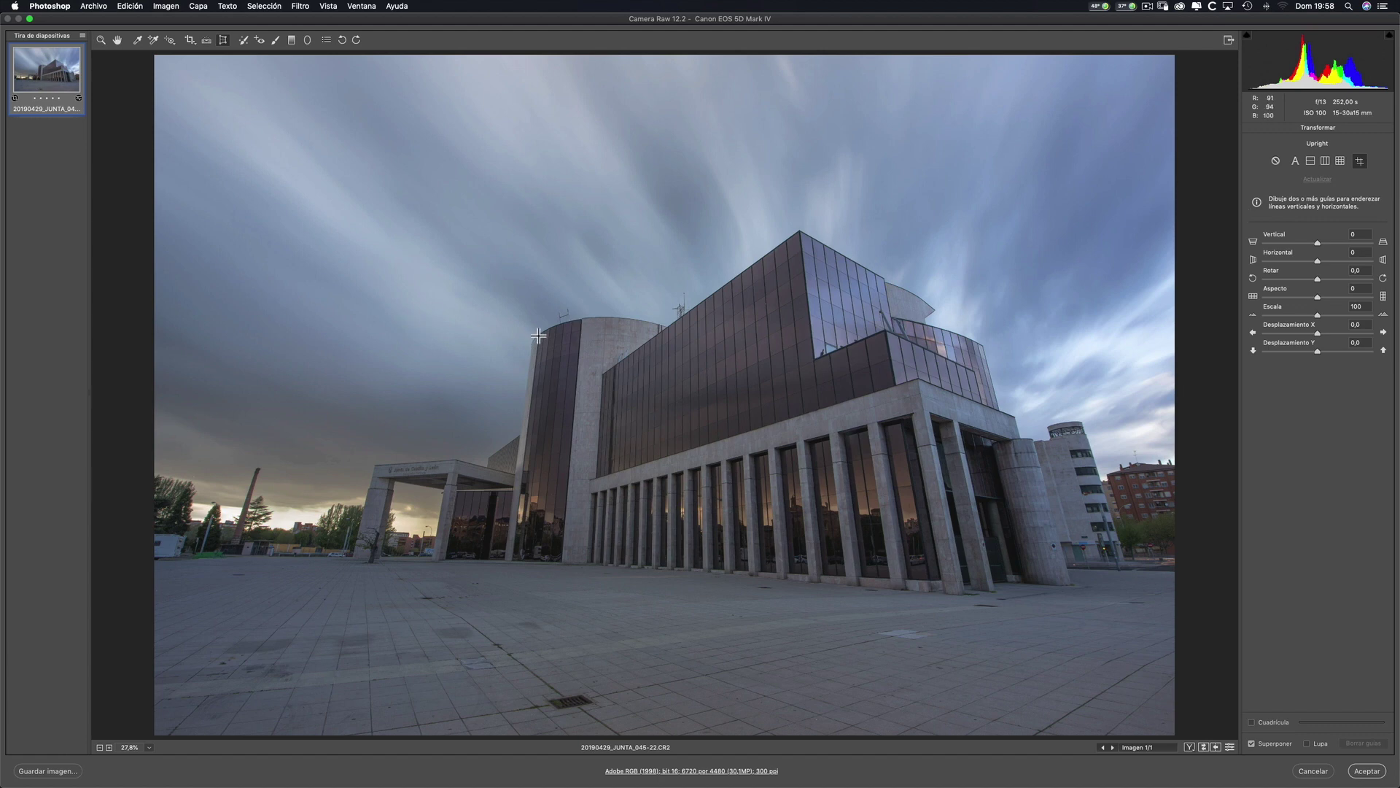
drag(532, 419, 512, 563)
drag(807, 253, 828, 503)
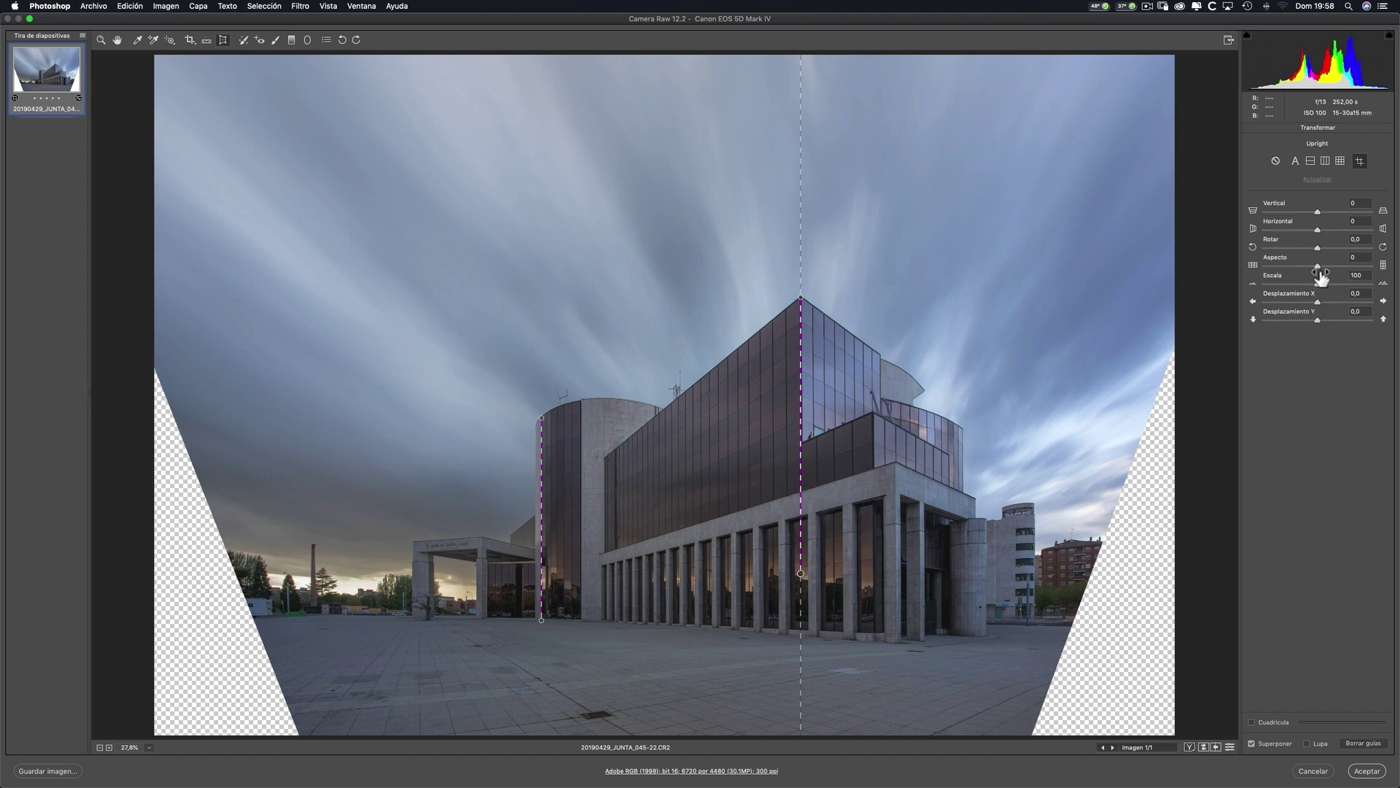
Step: Scale the transformed photo up to about 115 to reduce the empty corners, and apply the raw changes
drag(1317, 282, 1319, 283)
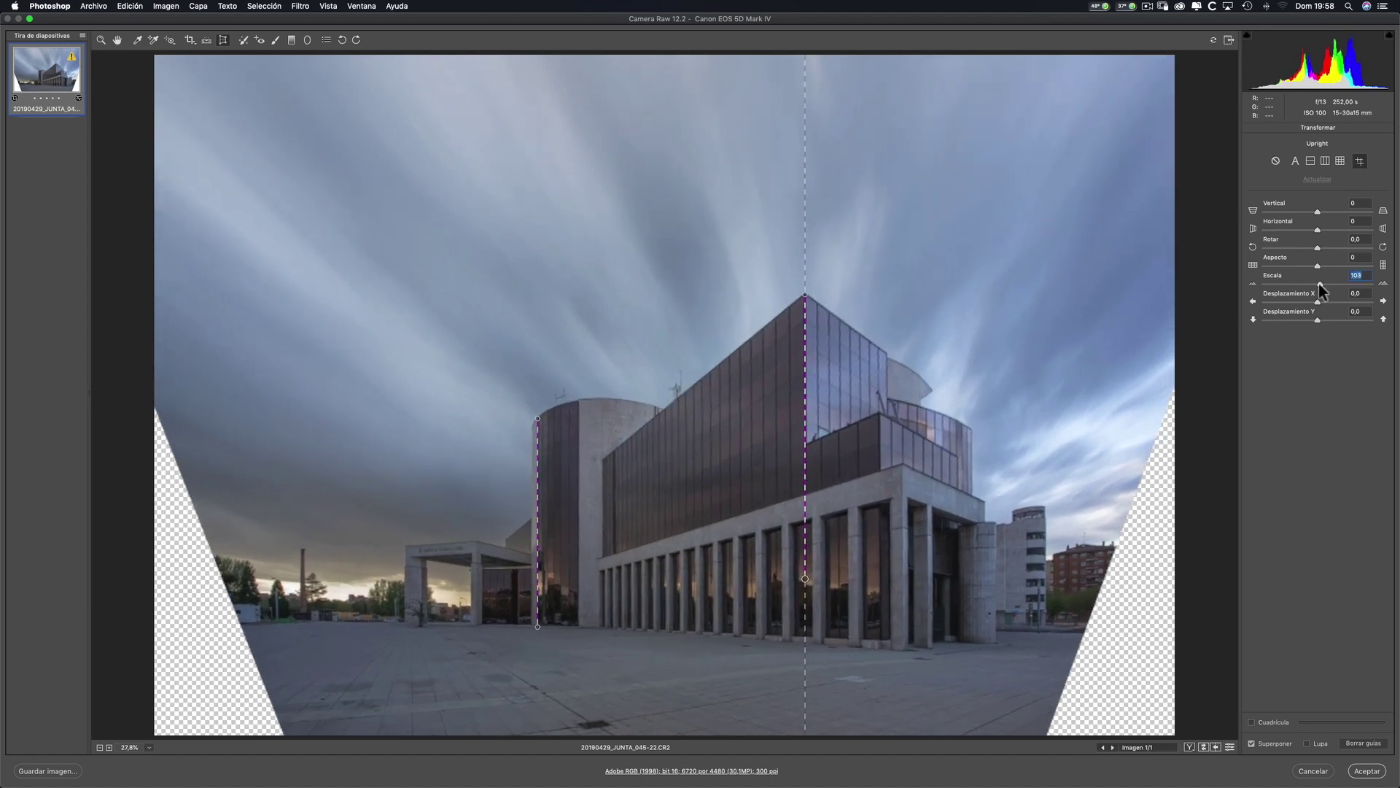
key(Up)
key(Up)
key(Up)
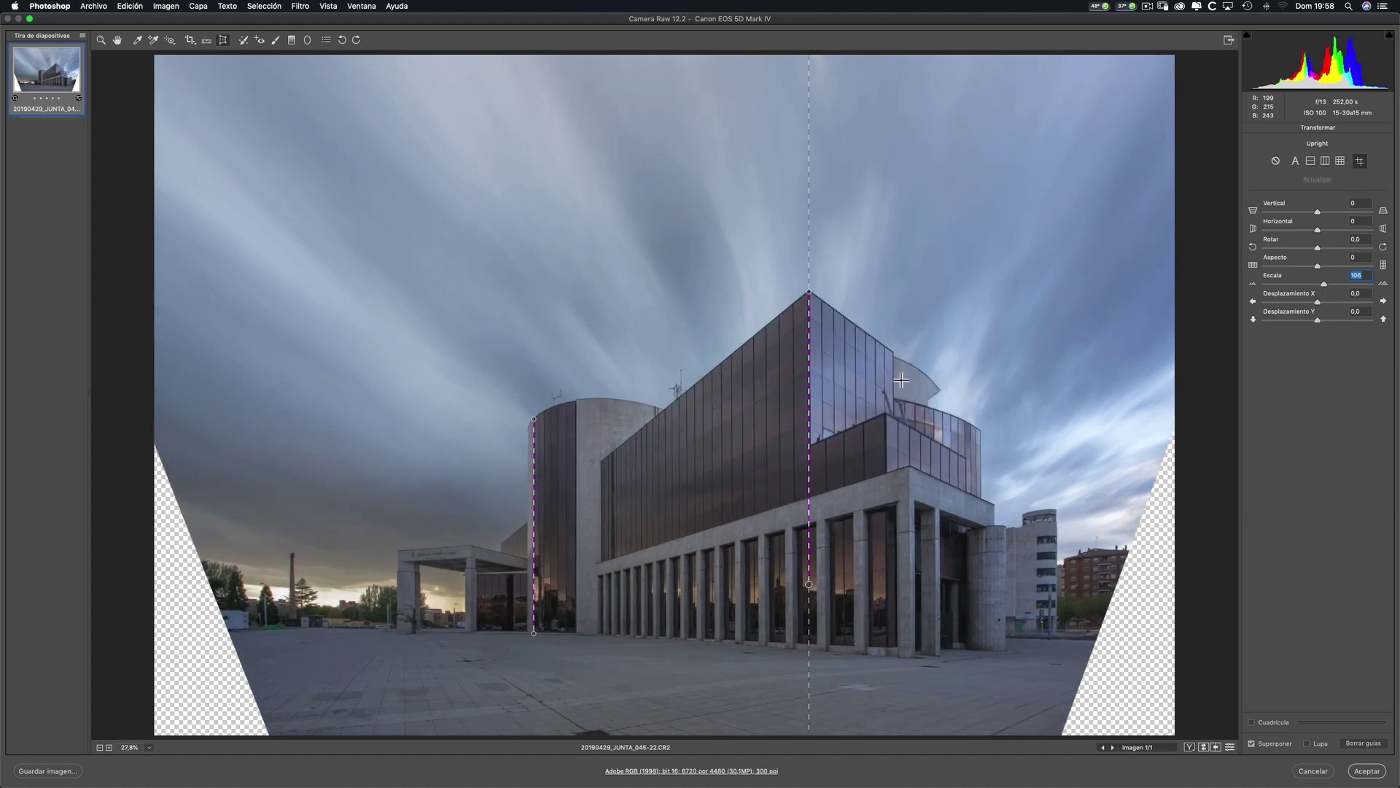
drag(1324, 282, 1334, 281)
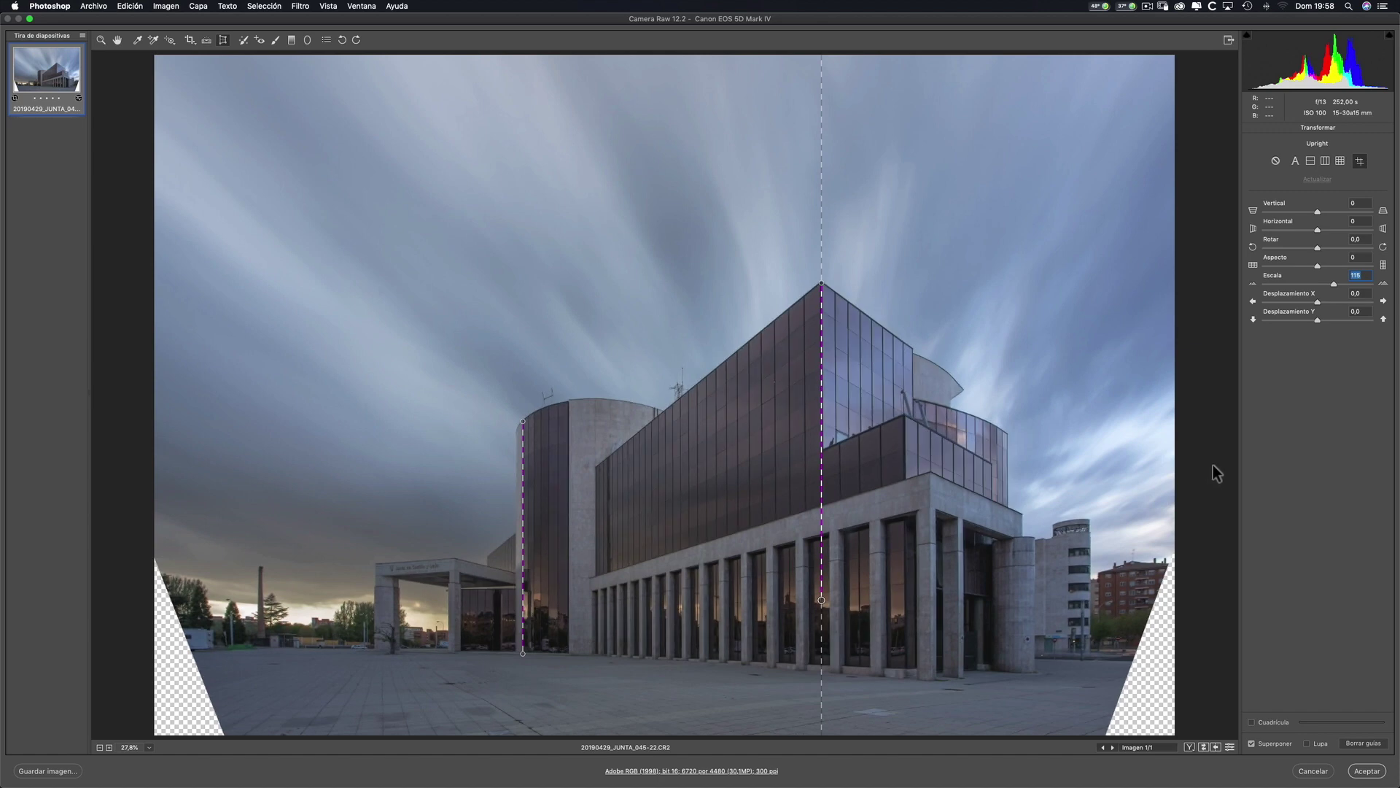
click(1366, 771)
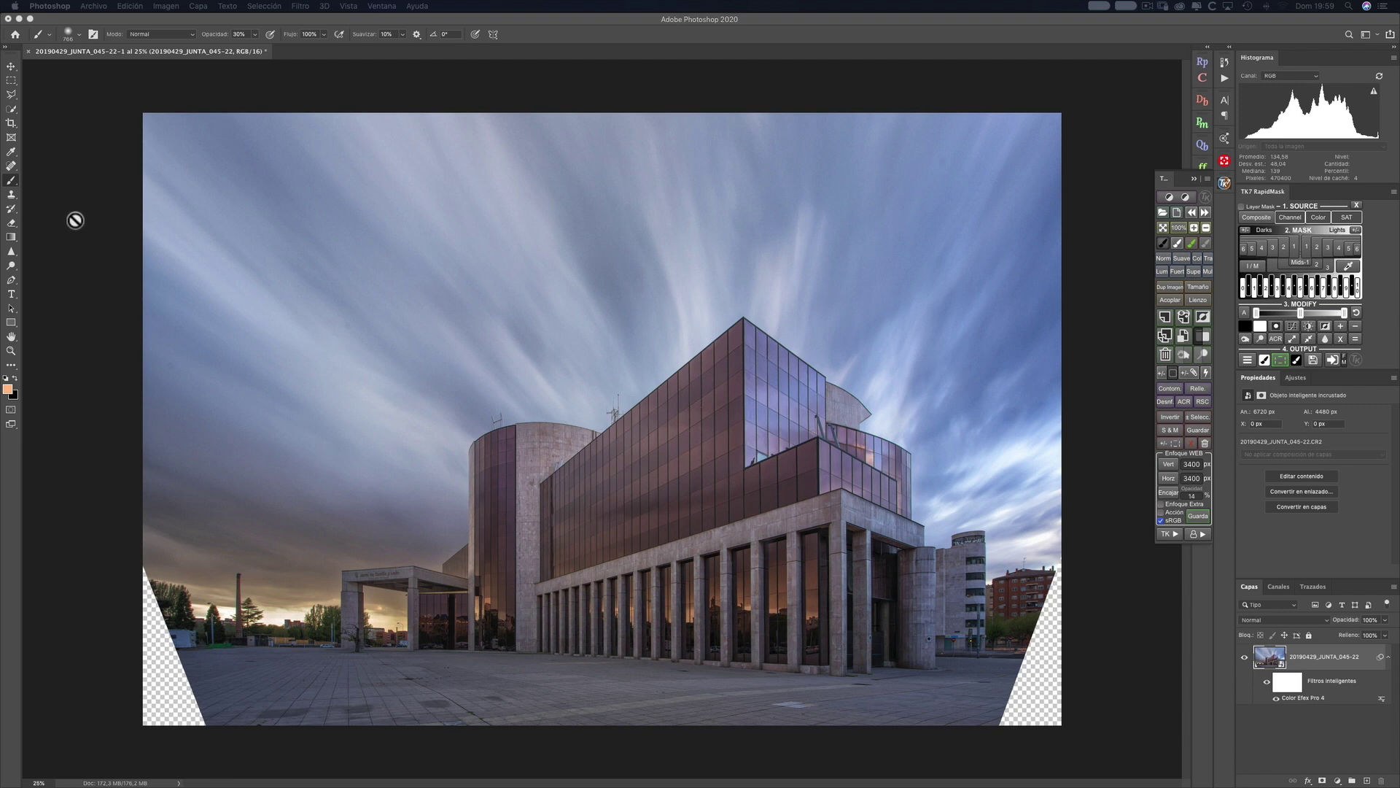
Step: Select both empty triangles in the photo's lower corners with the Polygonal Lasso, adding the left one to the right one
click(10, 95)
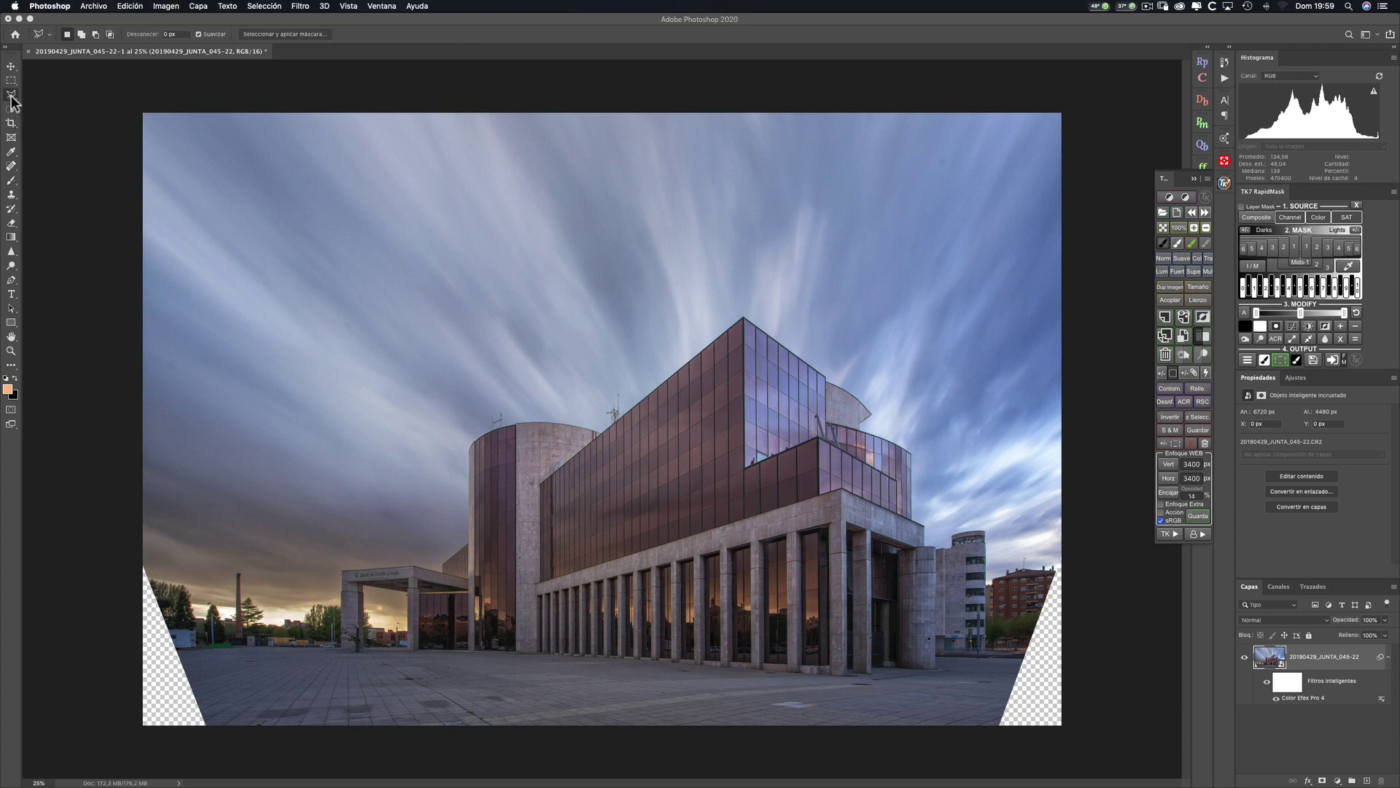
click(1070, 540)
click(1056, 563)
click(989, 744)
click(1088, 745)
click(1072, 542)
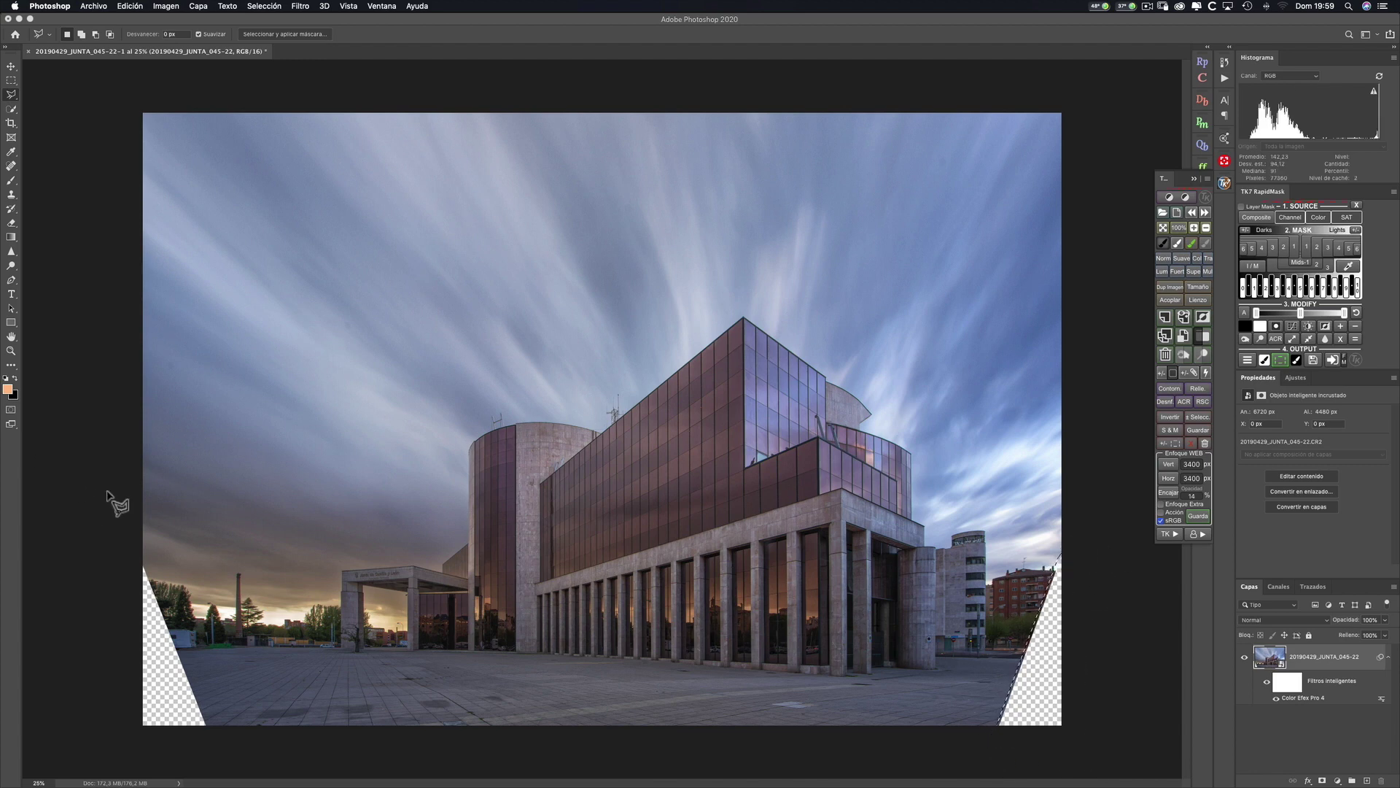
shift+click(131, 548)
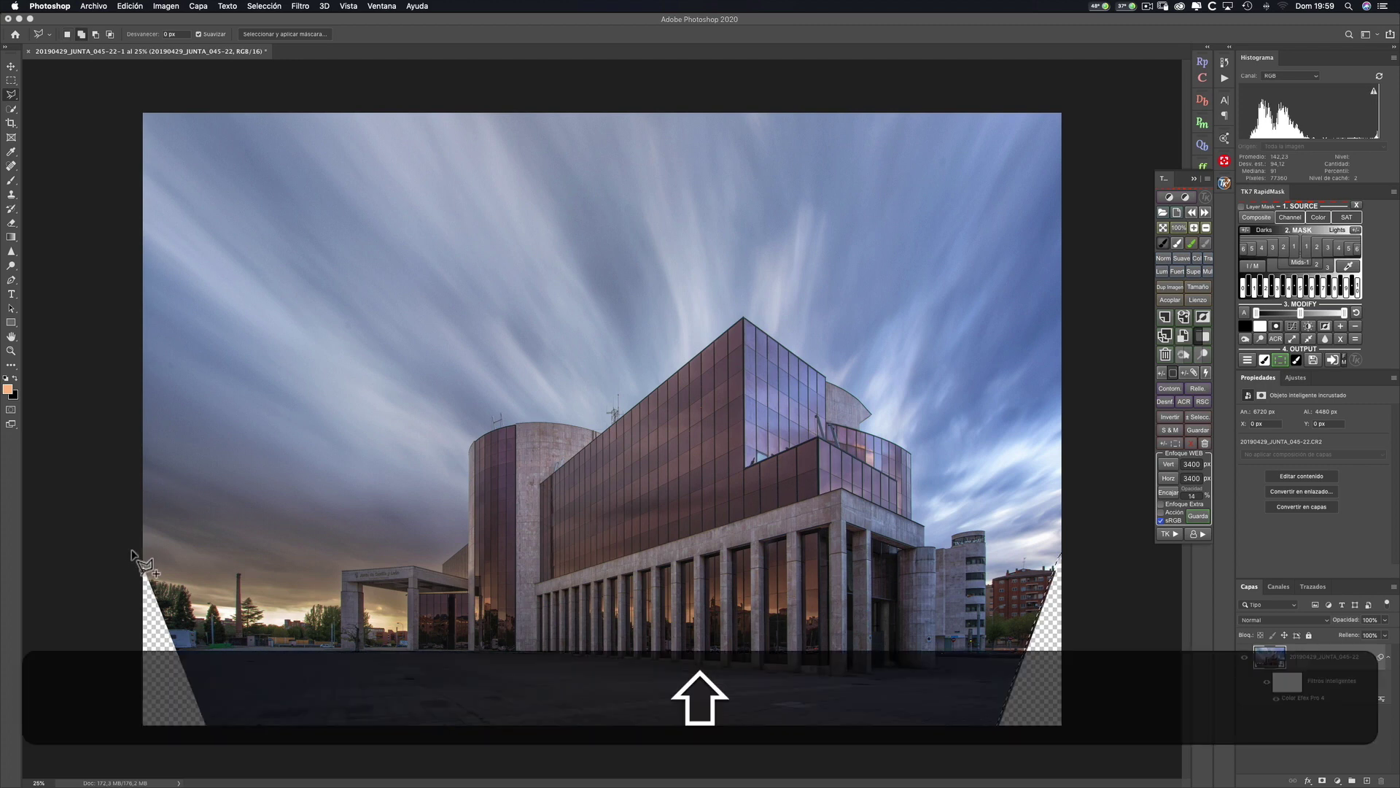
shift+click(128, 729)
shift+click(217, 732)
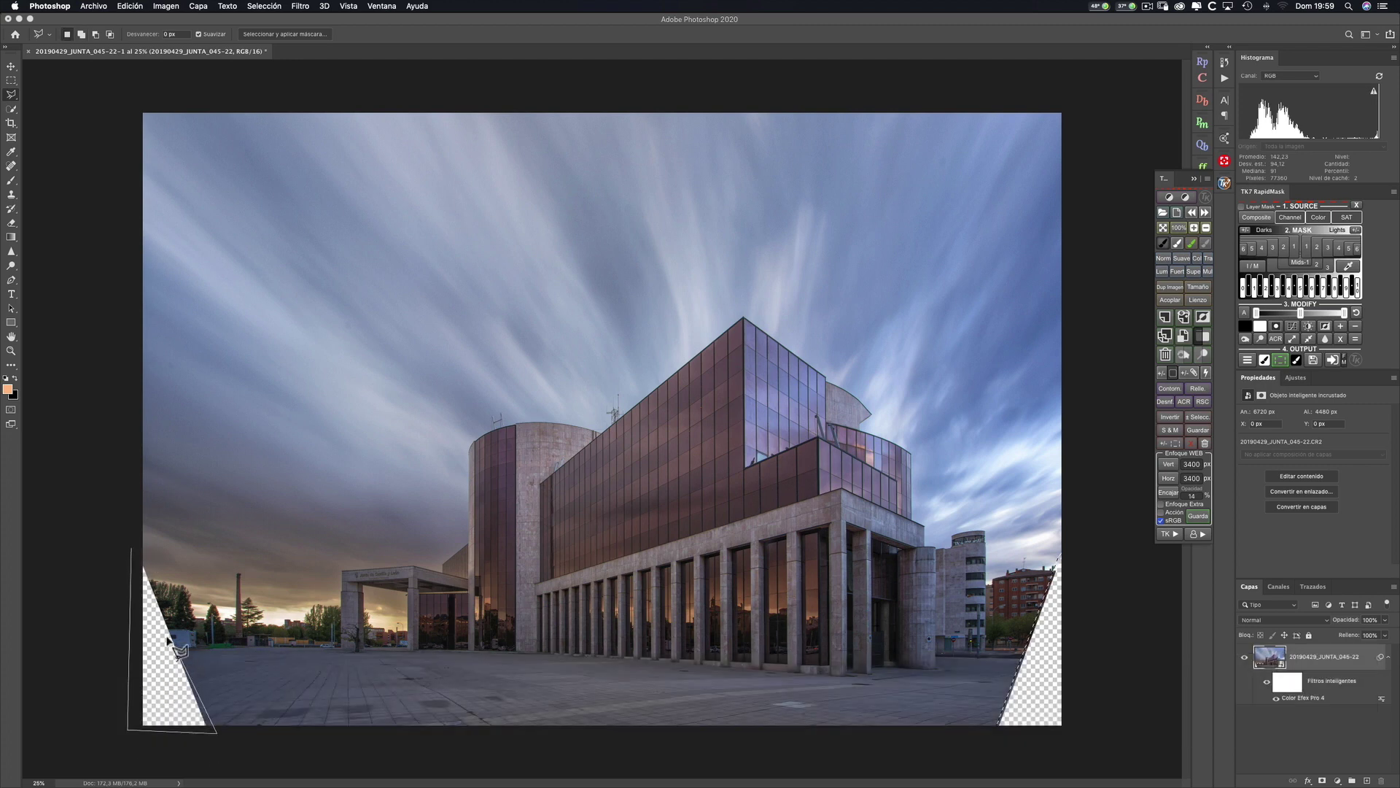
click(135, 557)
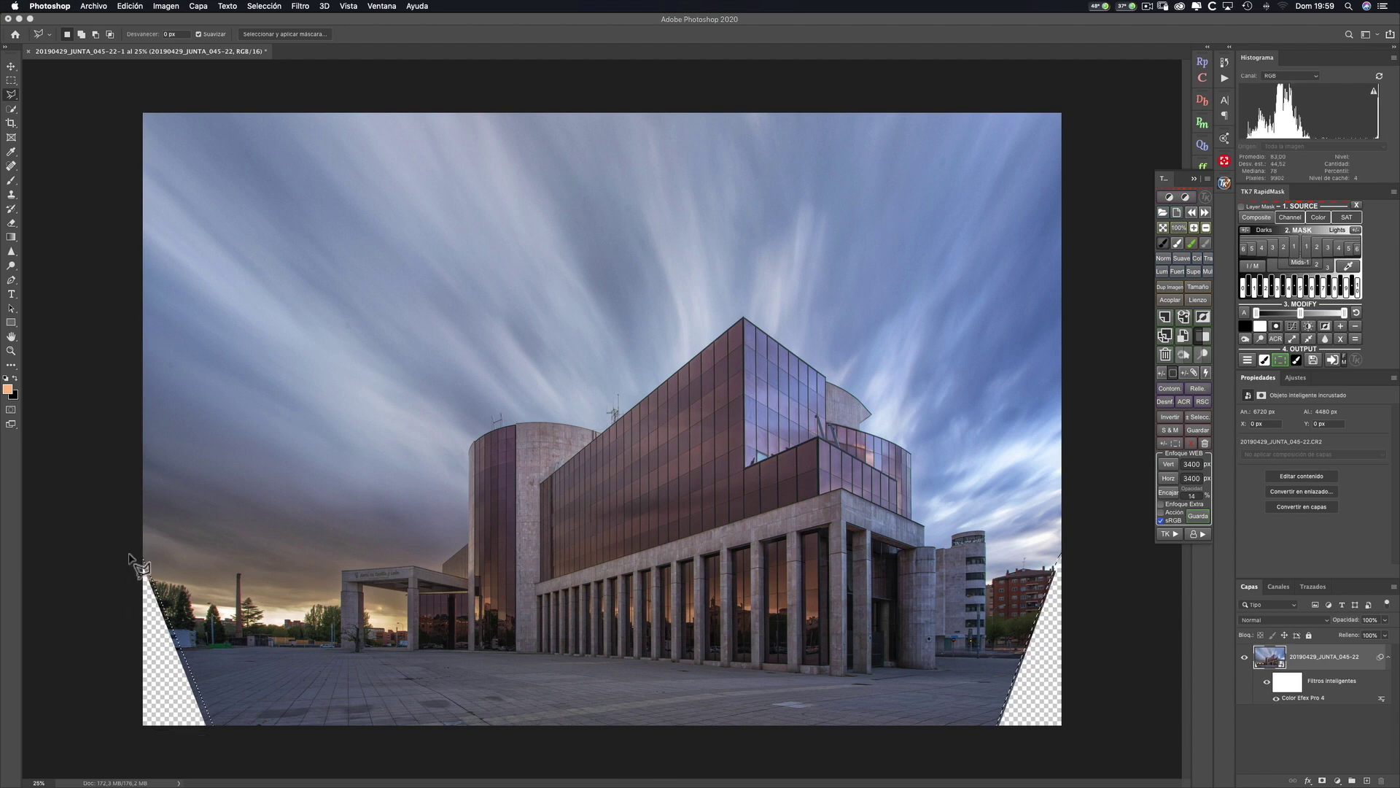
Step: Fill the selected corners with Content-Aware Fill, using the automatic sampling area and output to a new layer
click(131, 7)
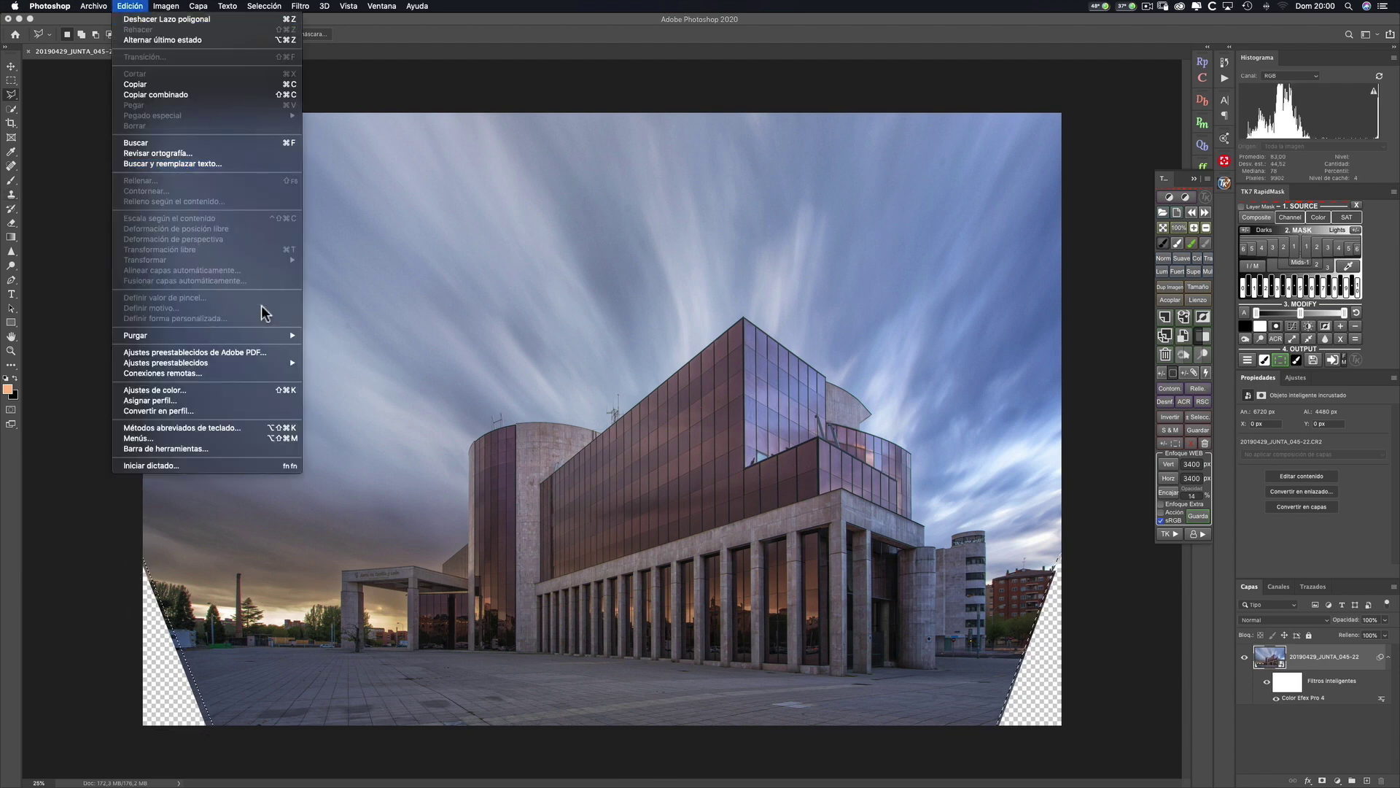
key(Escape)
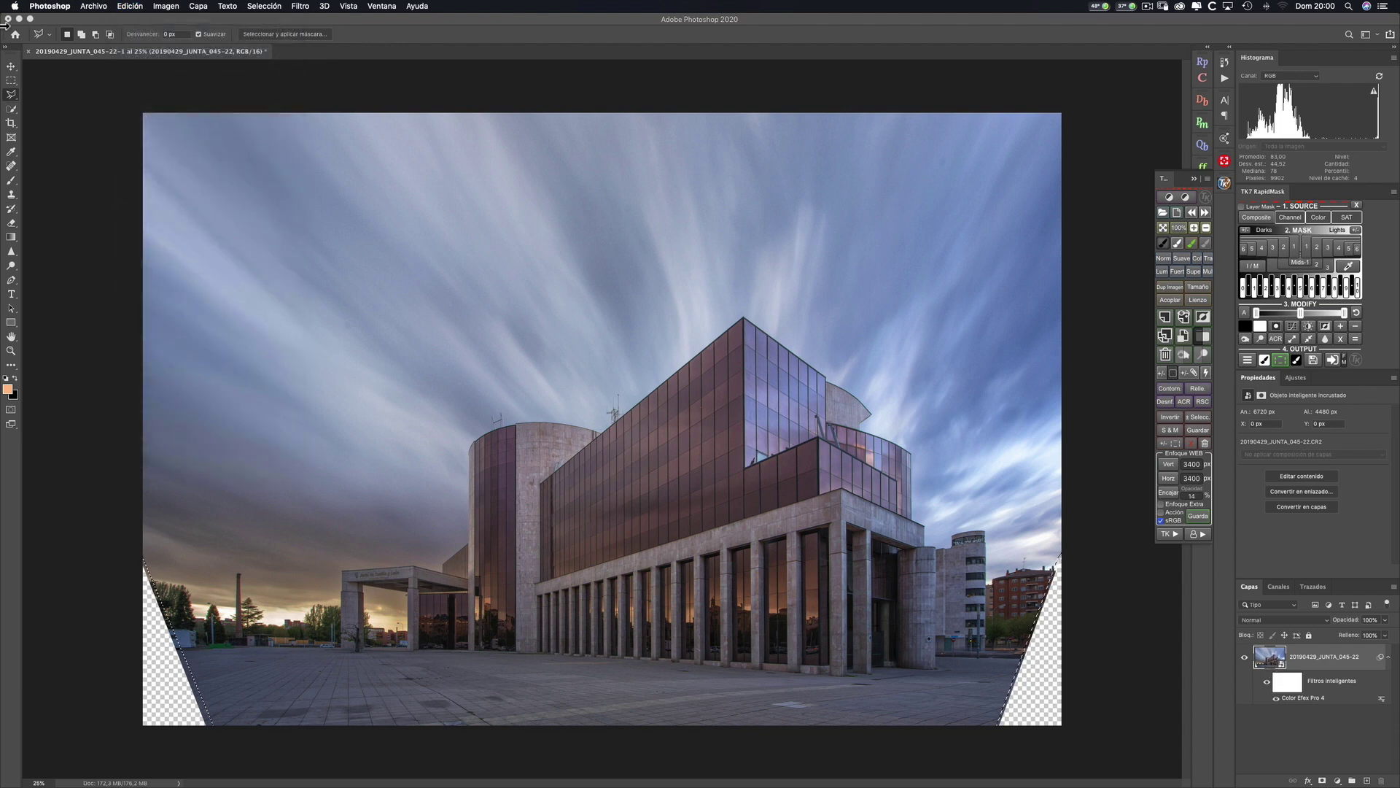
click(130, 6)
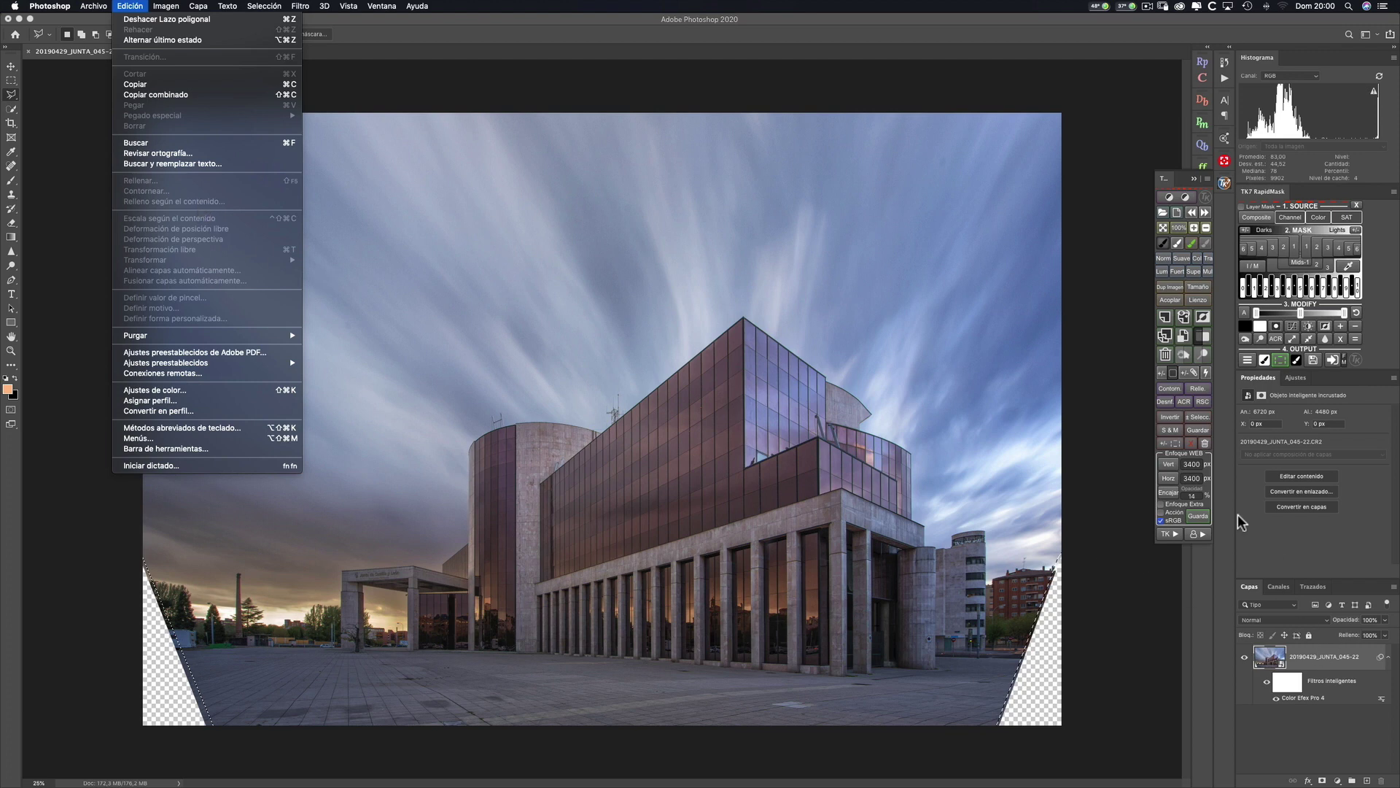
click(1201, 401)
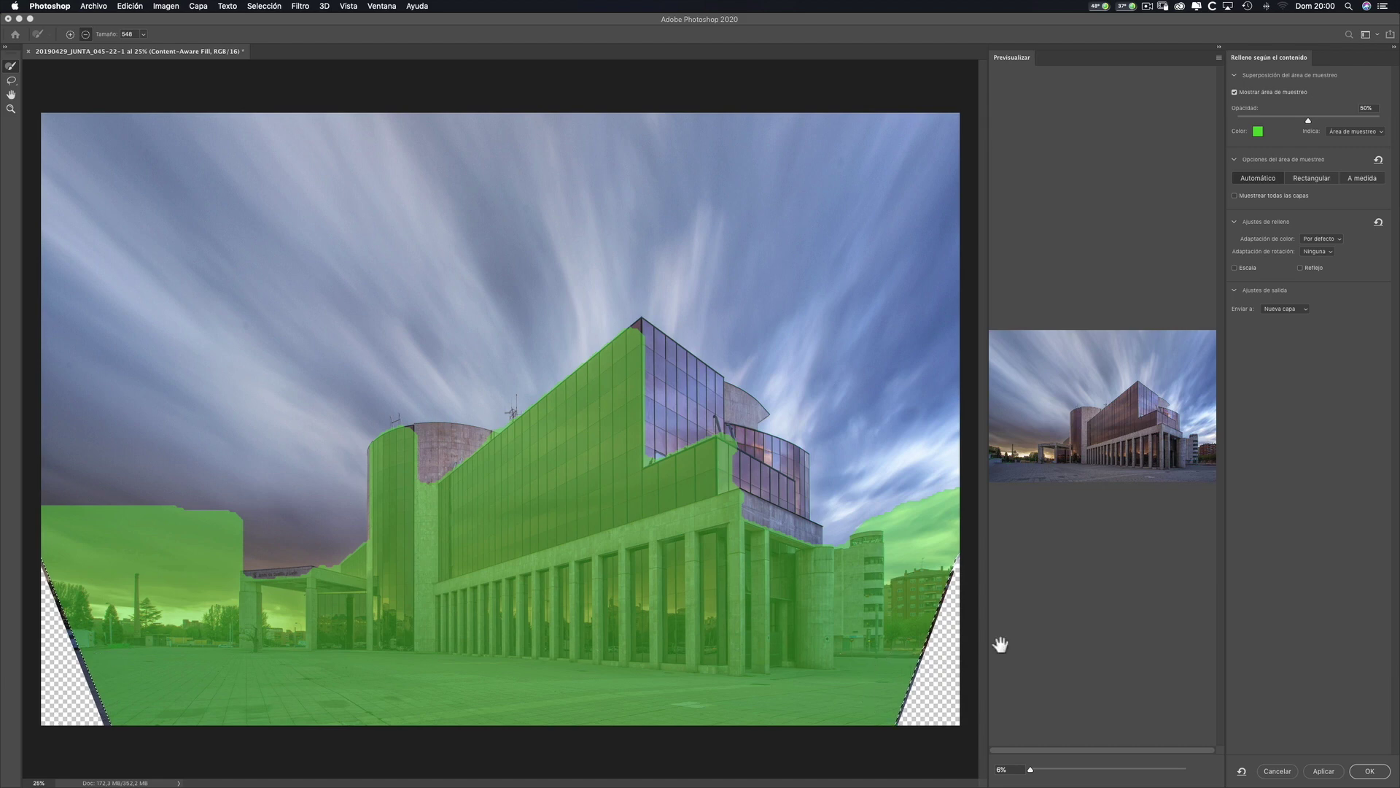
click(1371, 771)
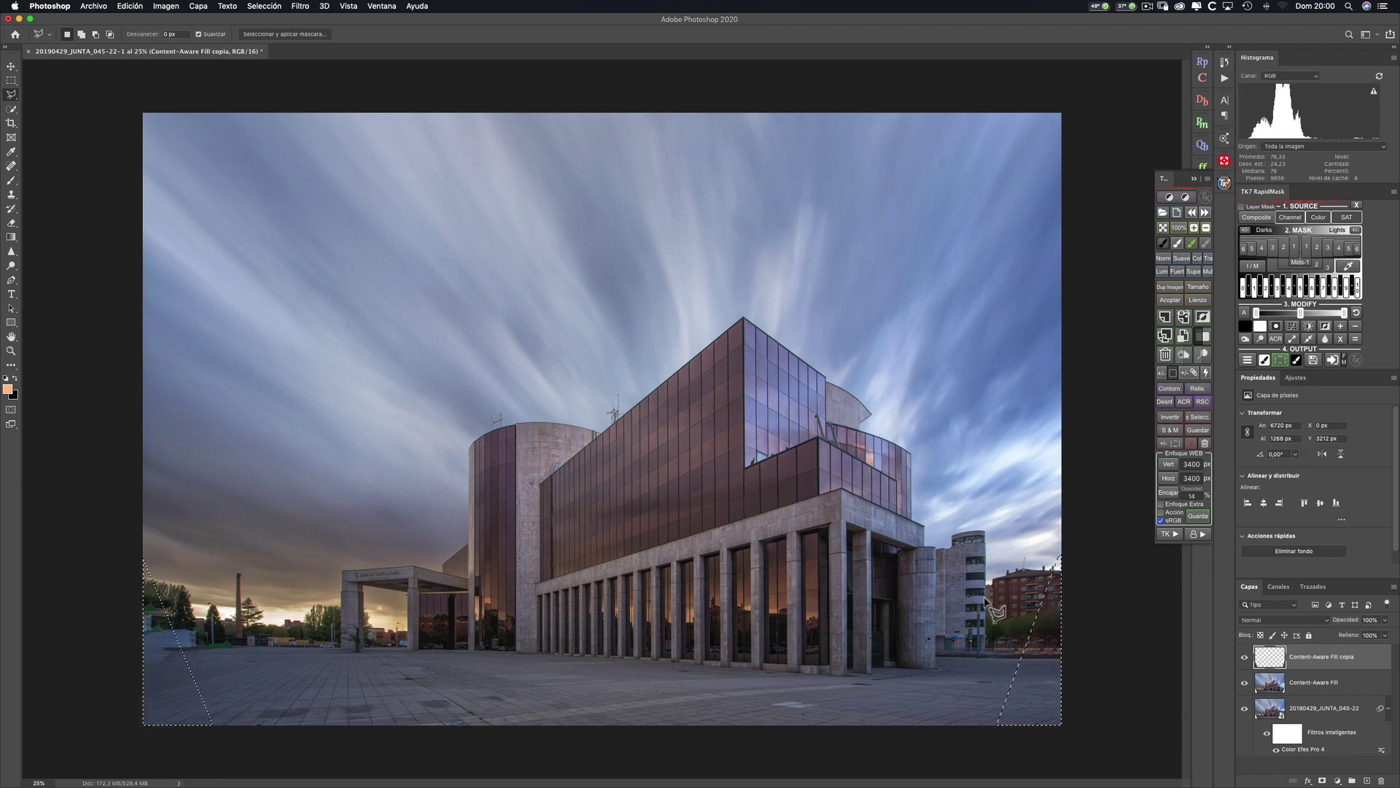
Step: Compare the photo with and without the fill layer and examine both filled lower corners up close
click(1245, 656)
click(1245, 656)
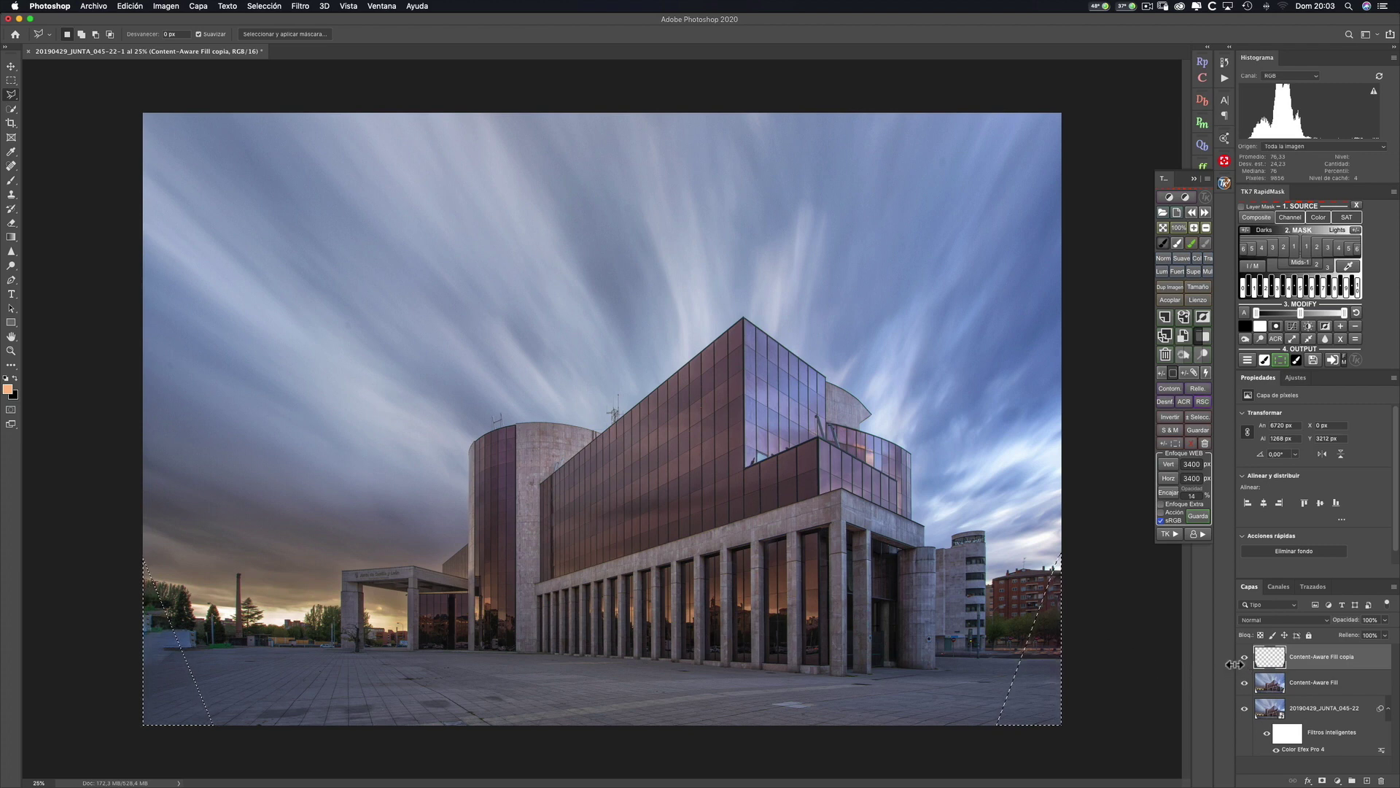
key(less)
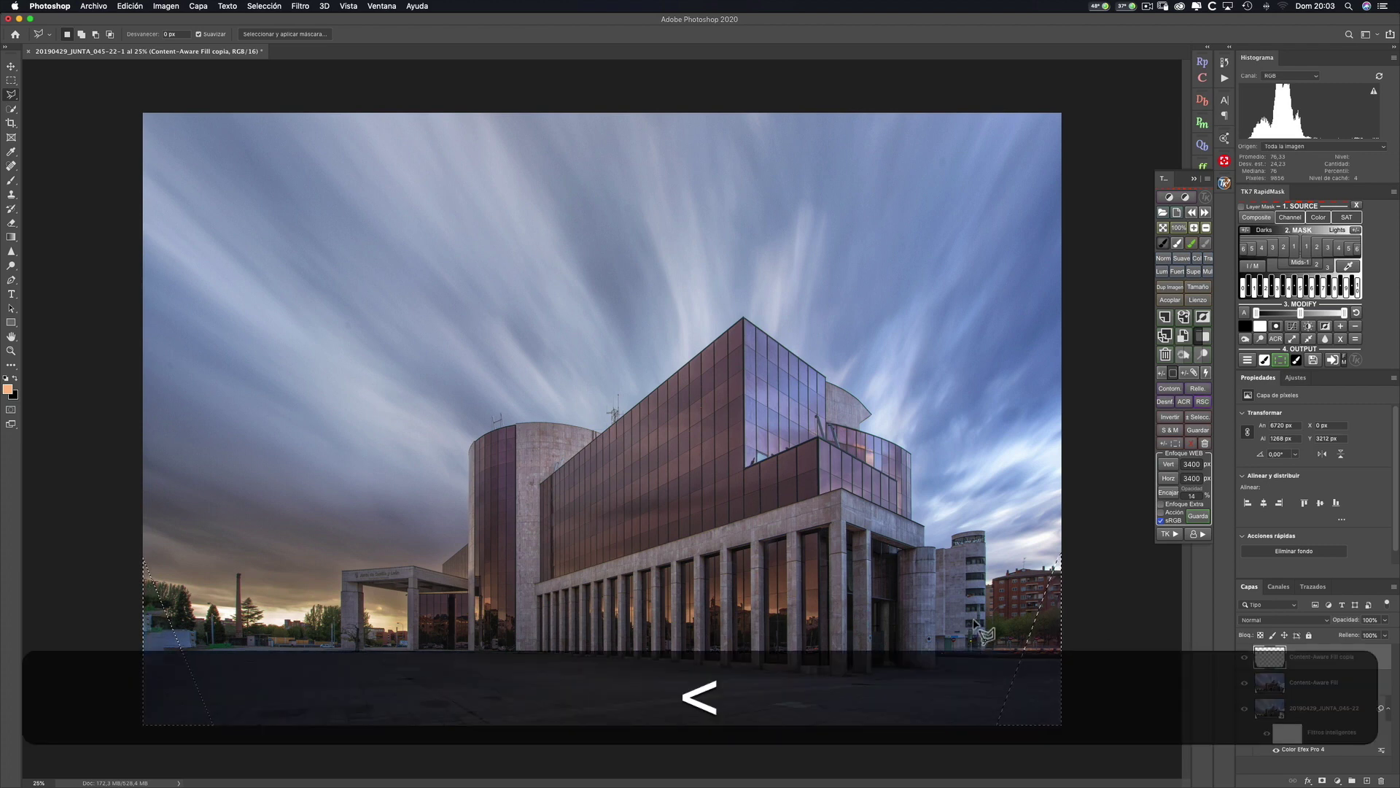
key(z)
drag(1017, 622, 1097, 575)
key(l)
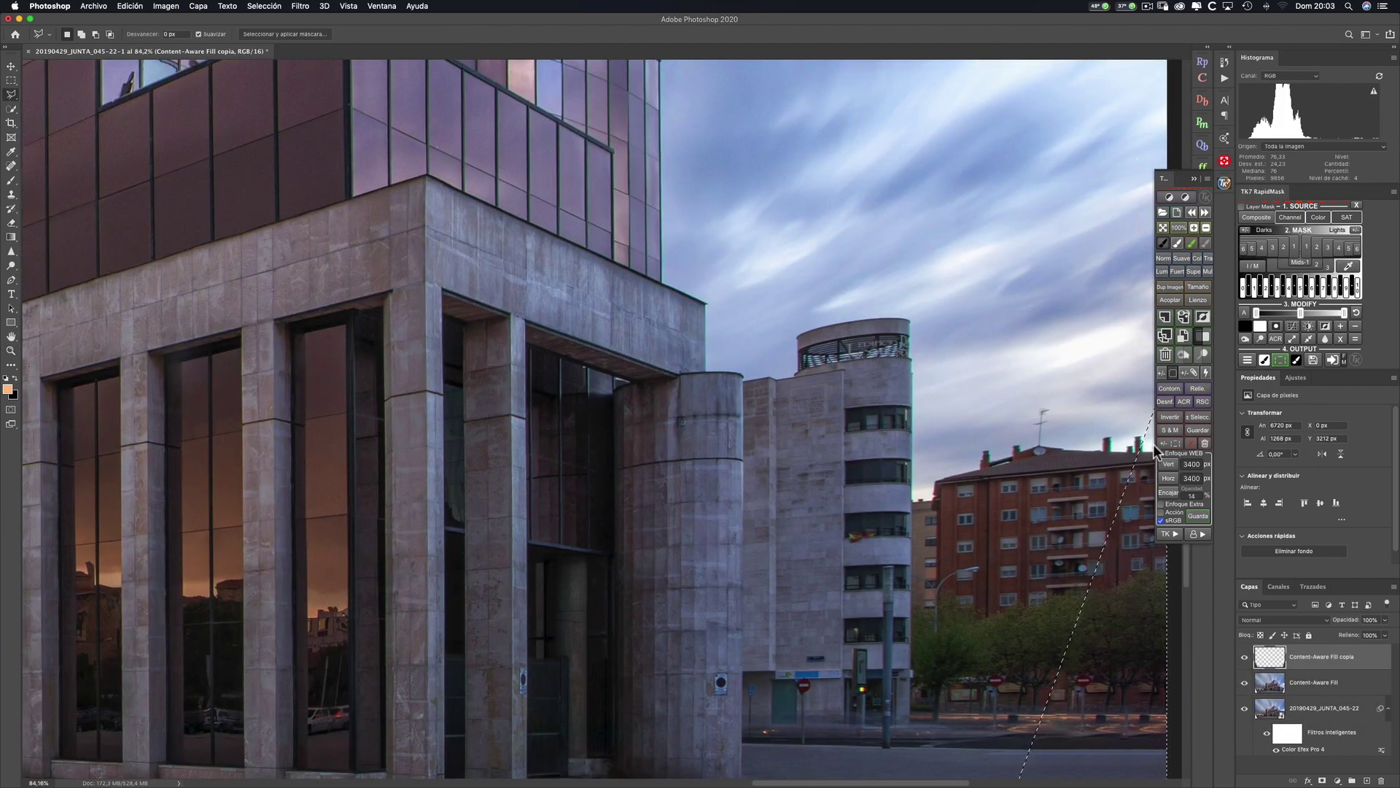
key(z)
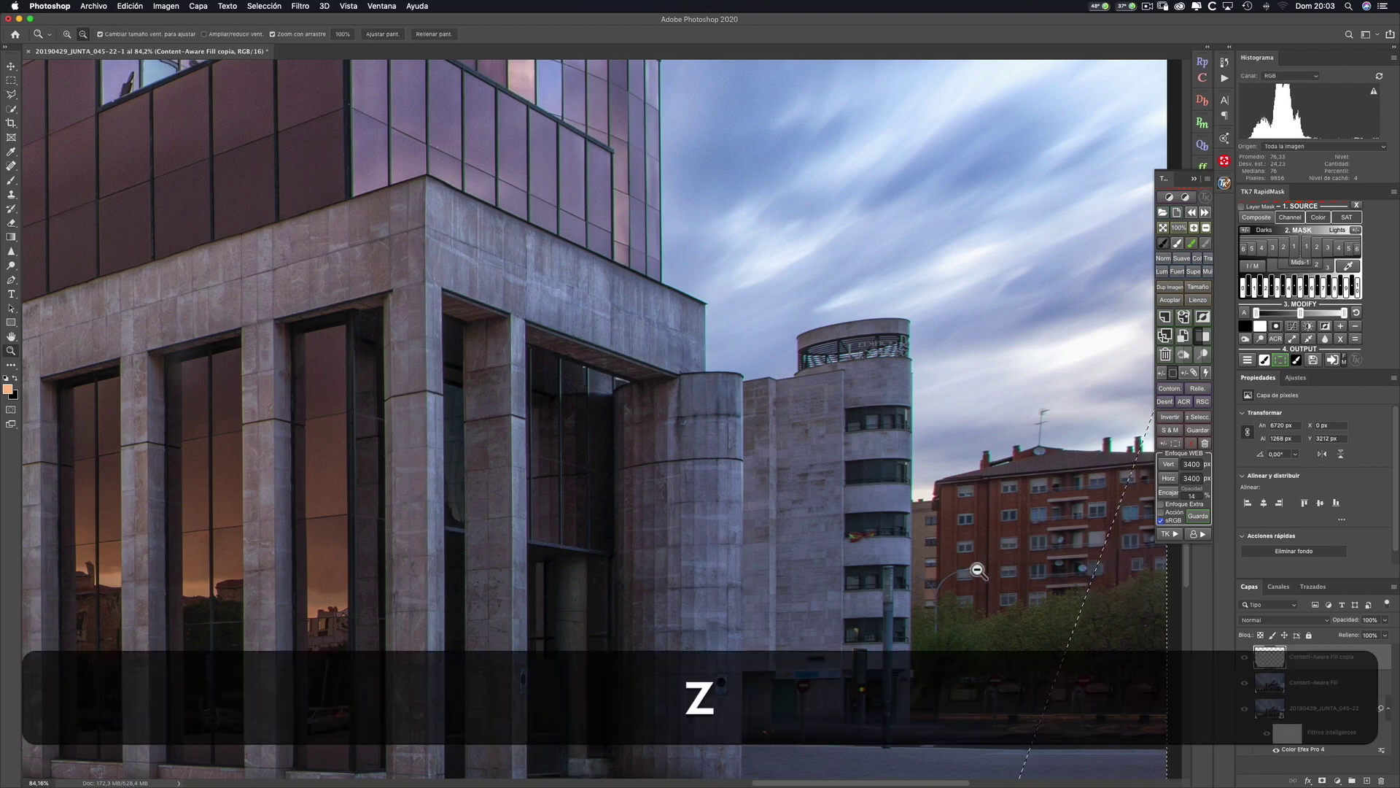
drag(978, 572, 923, 598)
key(z)
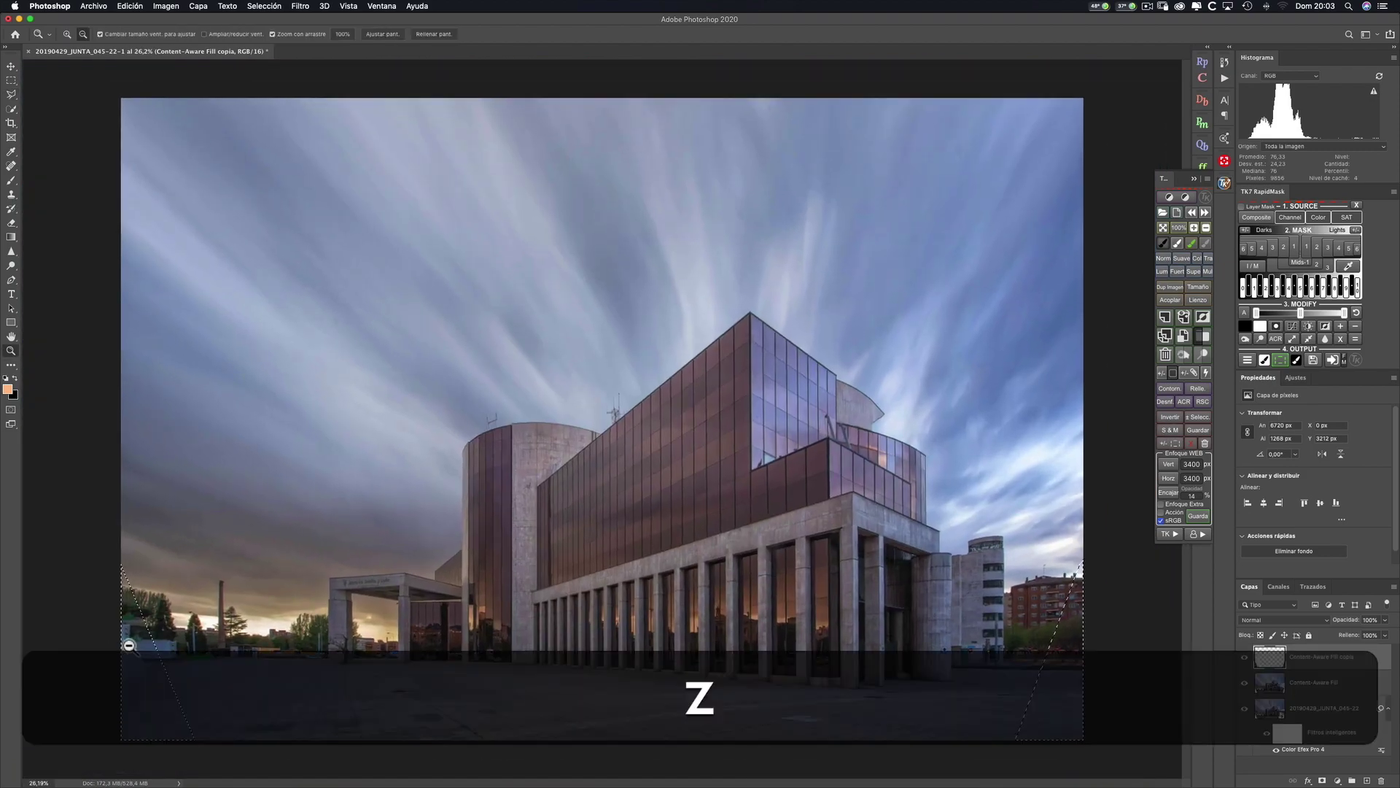
drag(219, 620, 110, 573)
key(l)
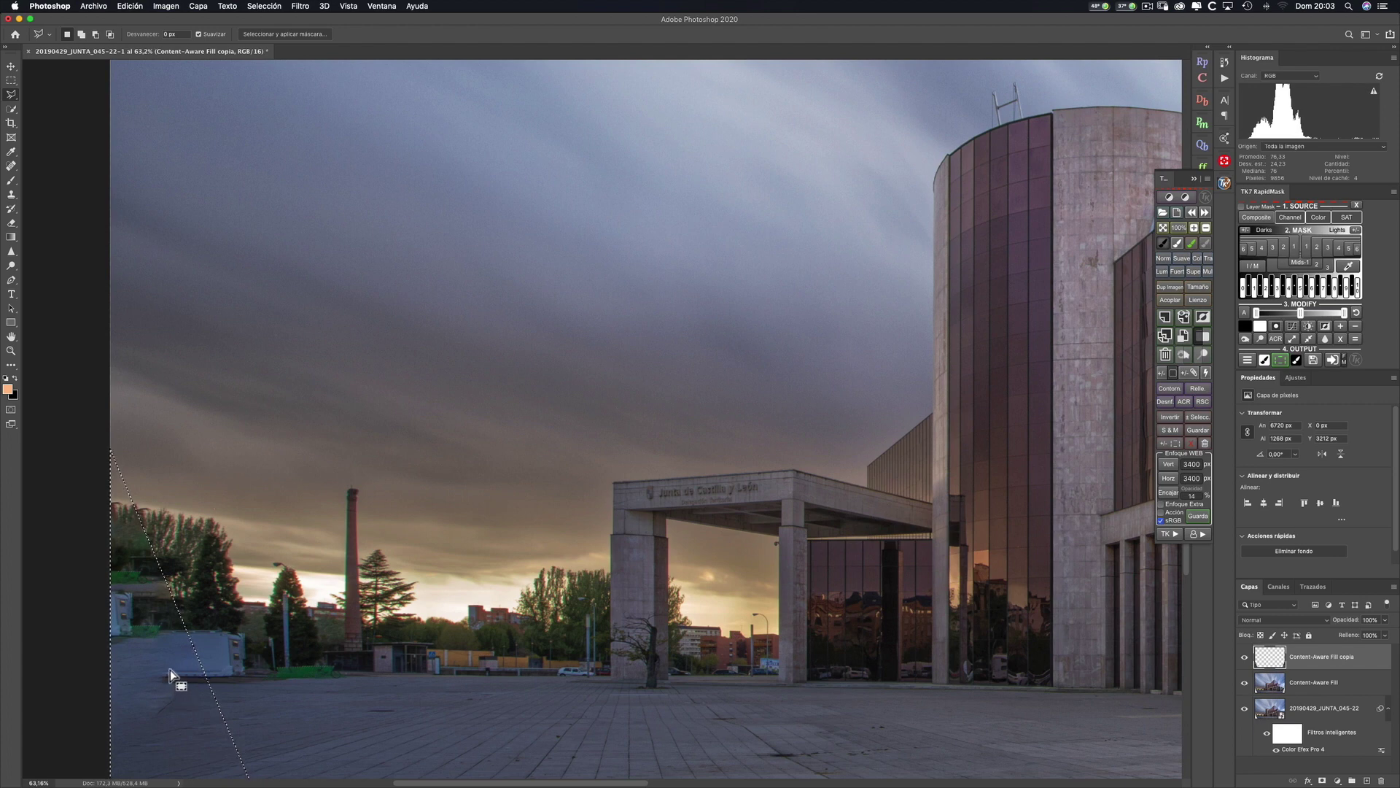
Step: Deselect the filled corners and stamp all visible layers into a new layer at the top of the stack
key(super)
key(super+d)
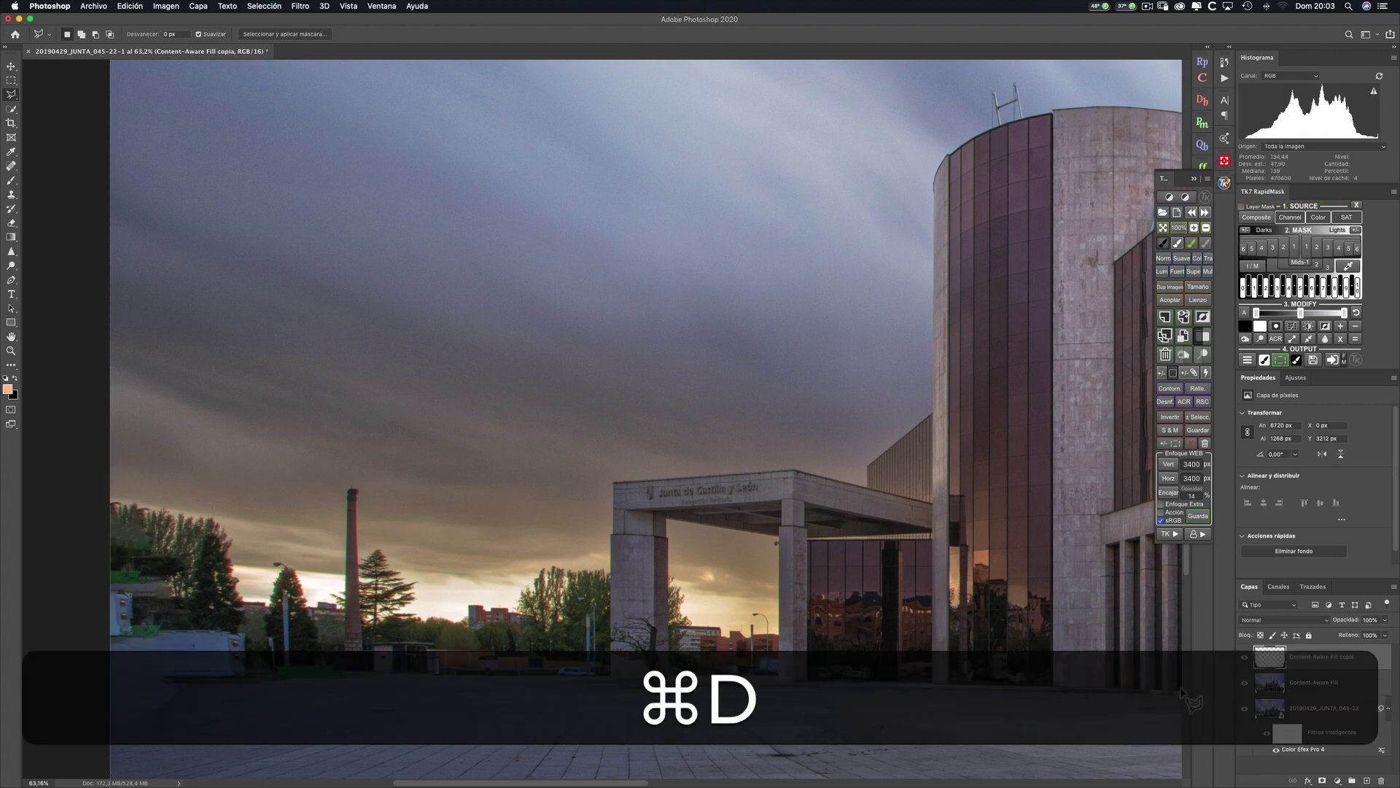
key(space)
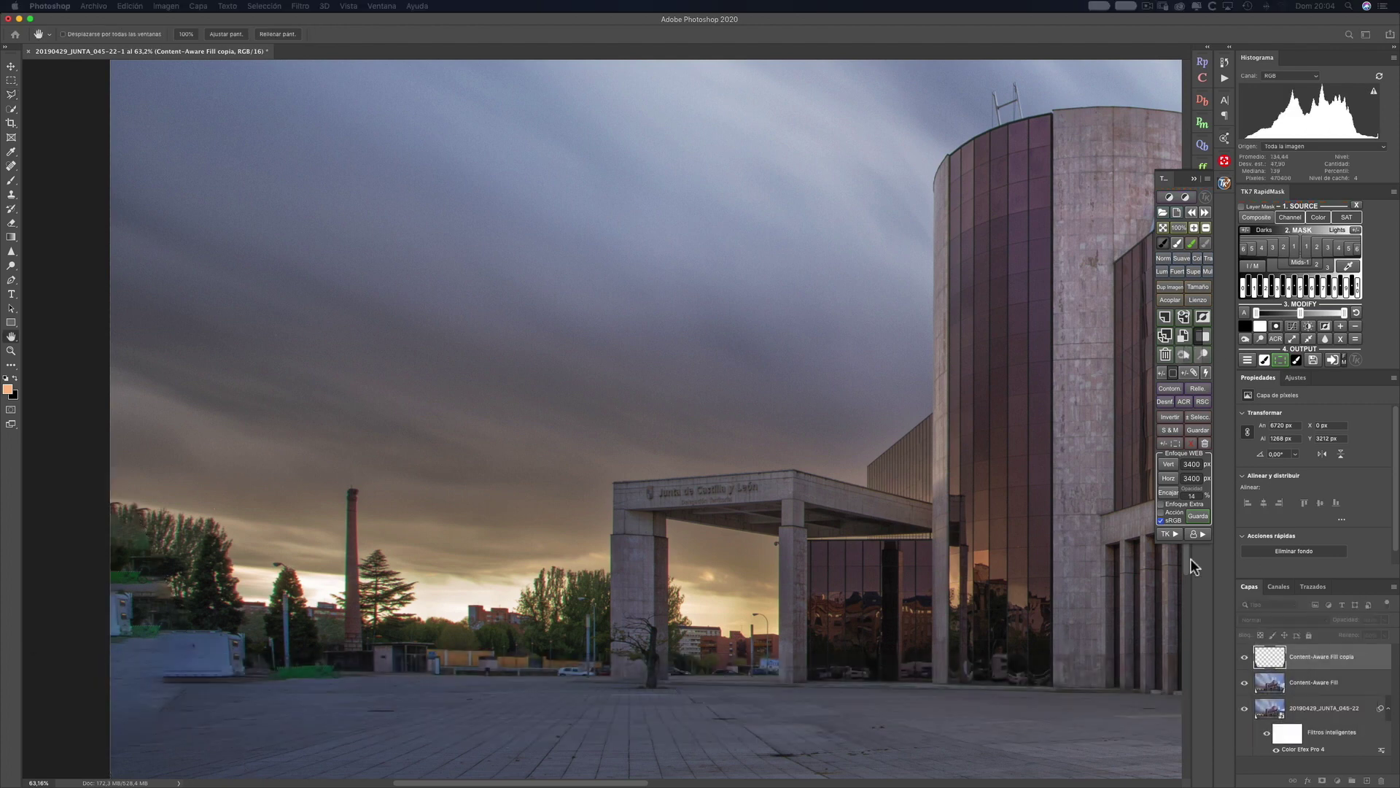
key(Escape)
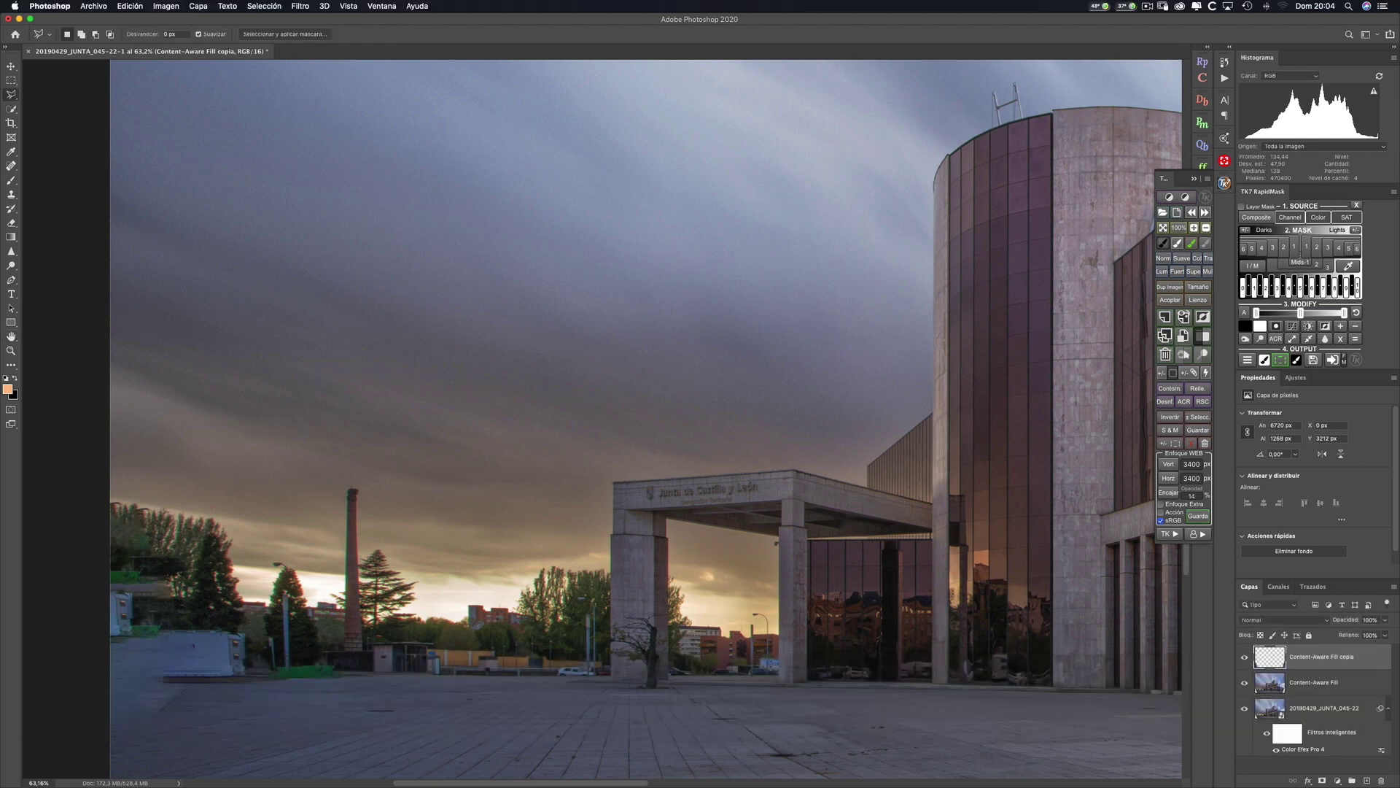
key(super+alt+shift+e)
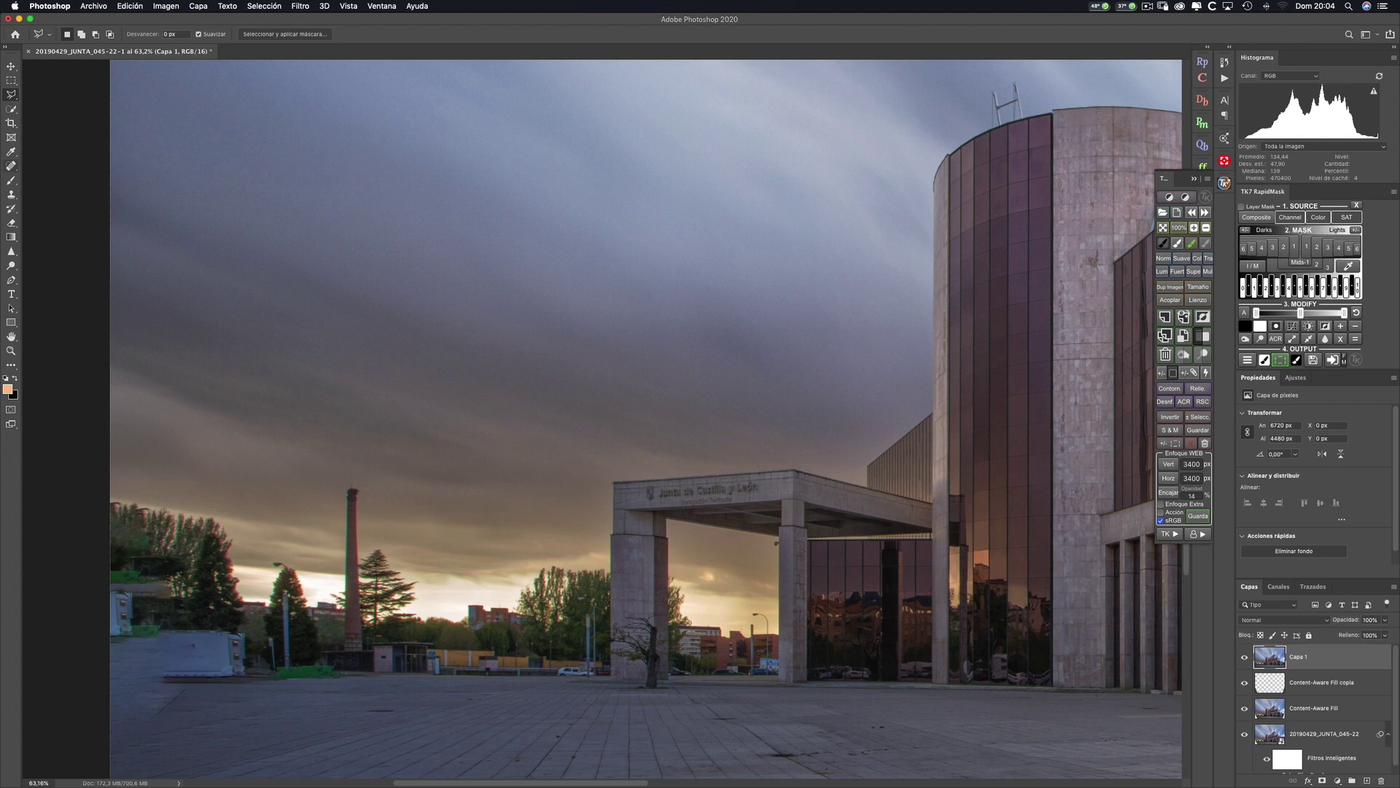
Step: Patch the badly filled strip at the photo's left edge, about 190 × 630 px, with the adjacent trees, trailer and paving, then deselect
mouse_move(11, 109)
mouse_down()
mouse_move(37, 109)
mouse_move(11, 94)
mouse_up()
drag(11, 166, 66, 187)
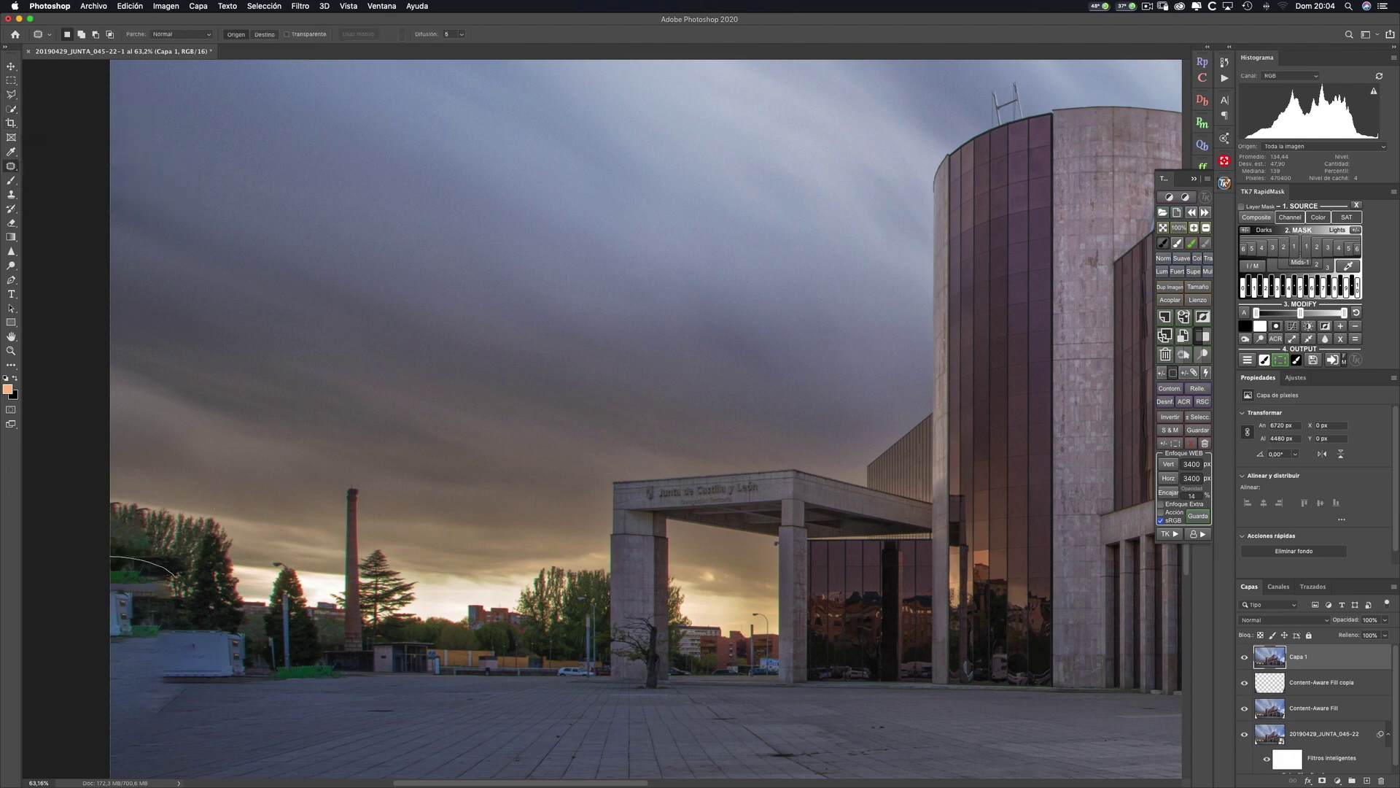
drag(109, 711, 110, 584)
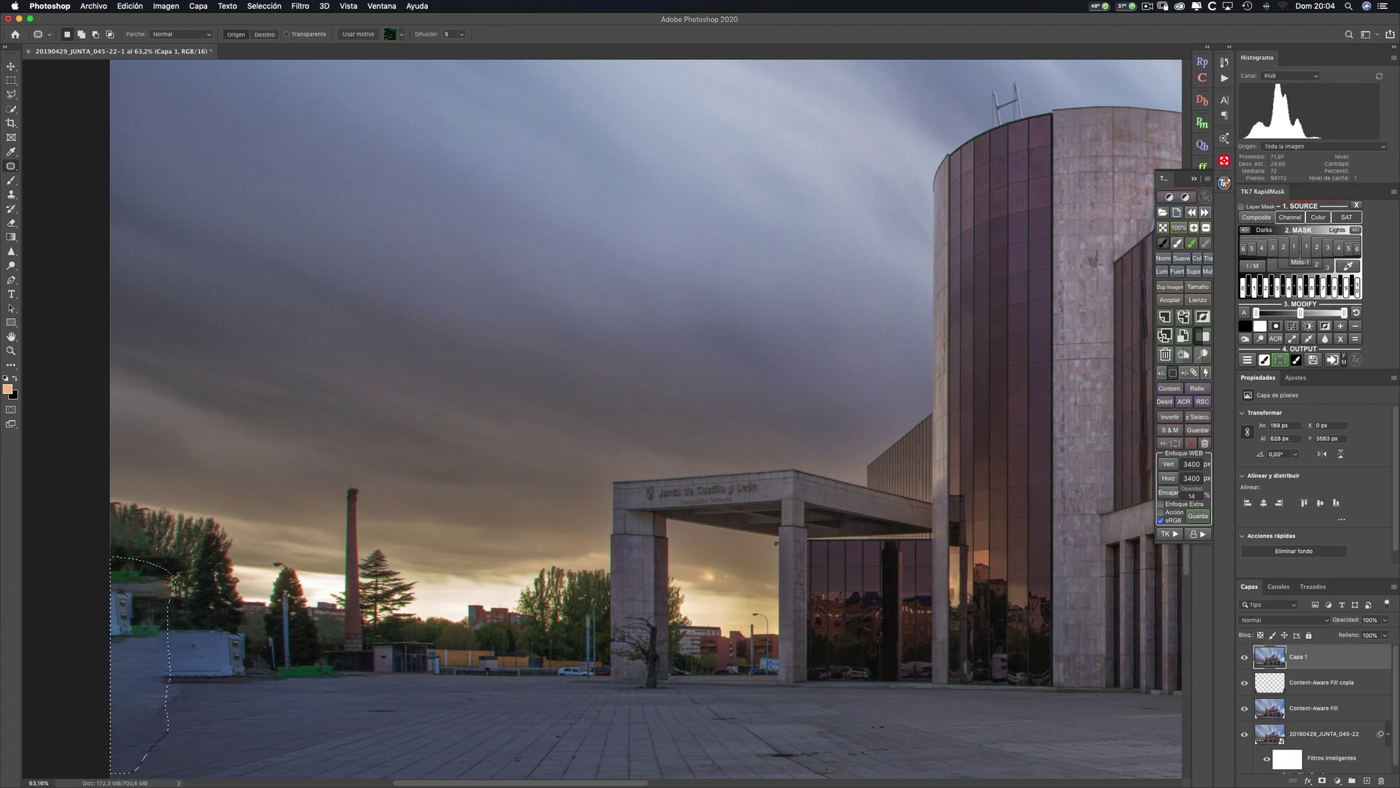
mouse_move(142, 693)
mouse_down()
mouse_move(212, 693)
mouse_move(193, 693)
mouse_up()
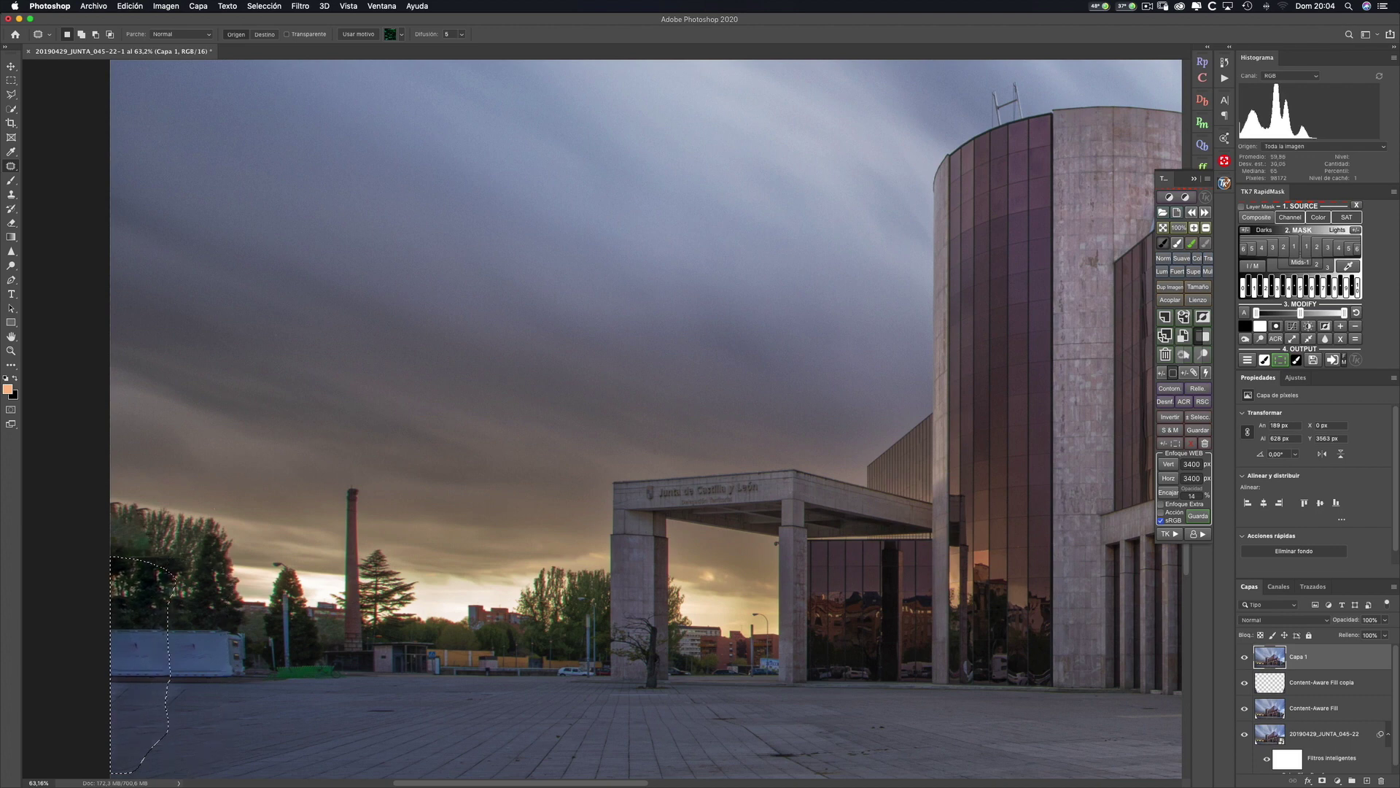
key(super+d)
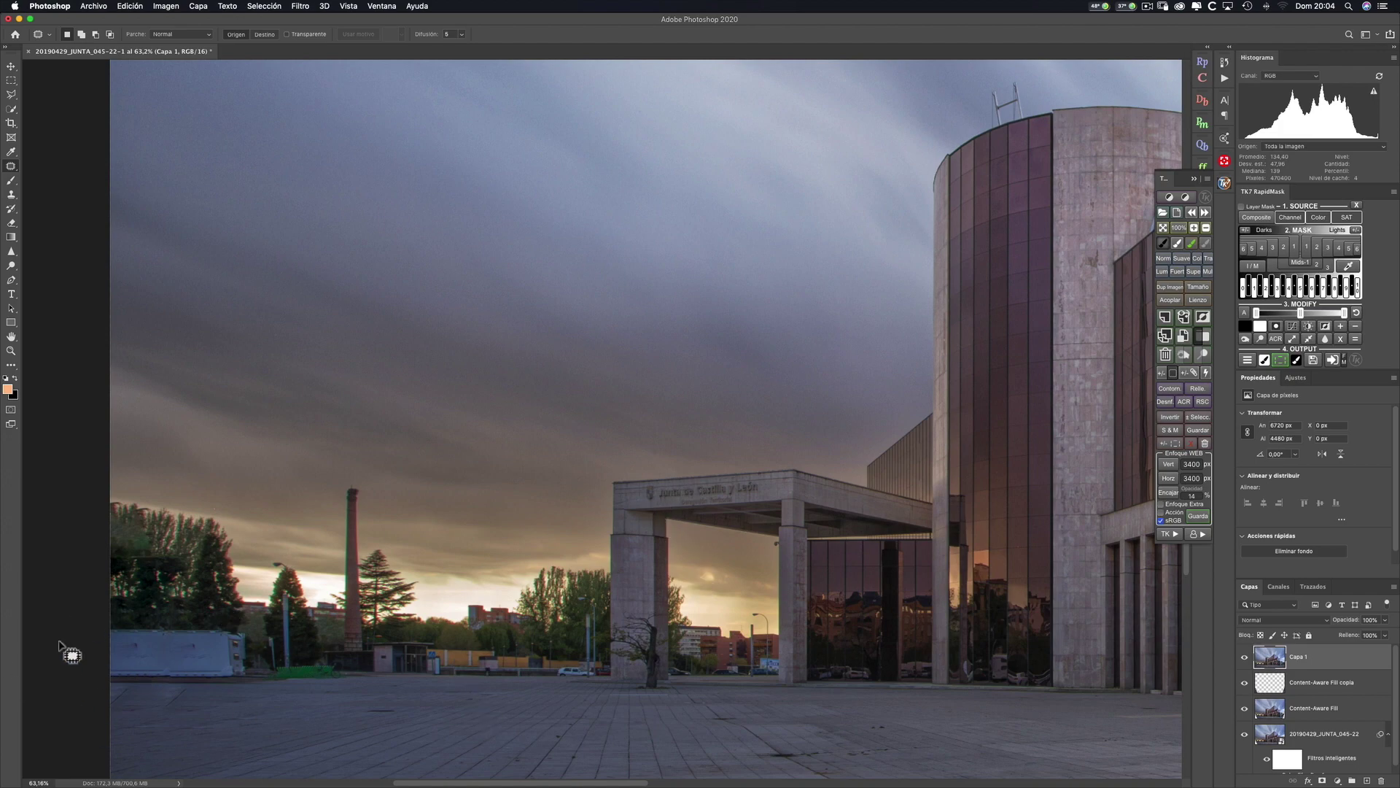
key(z)
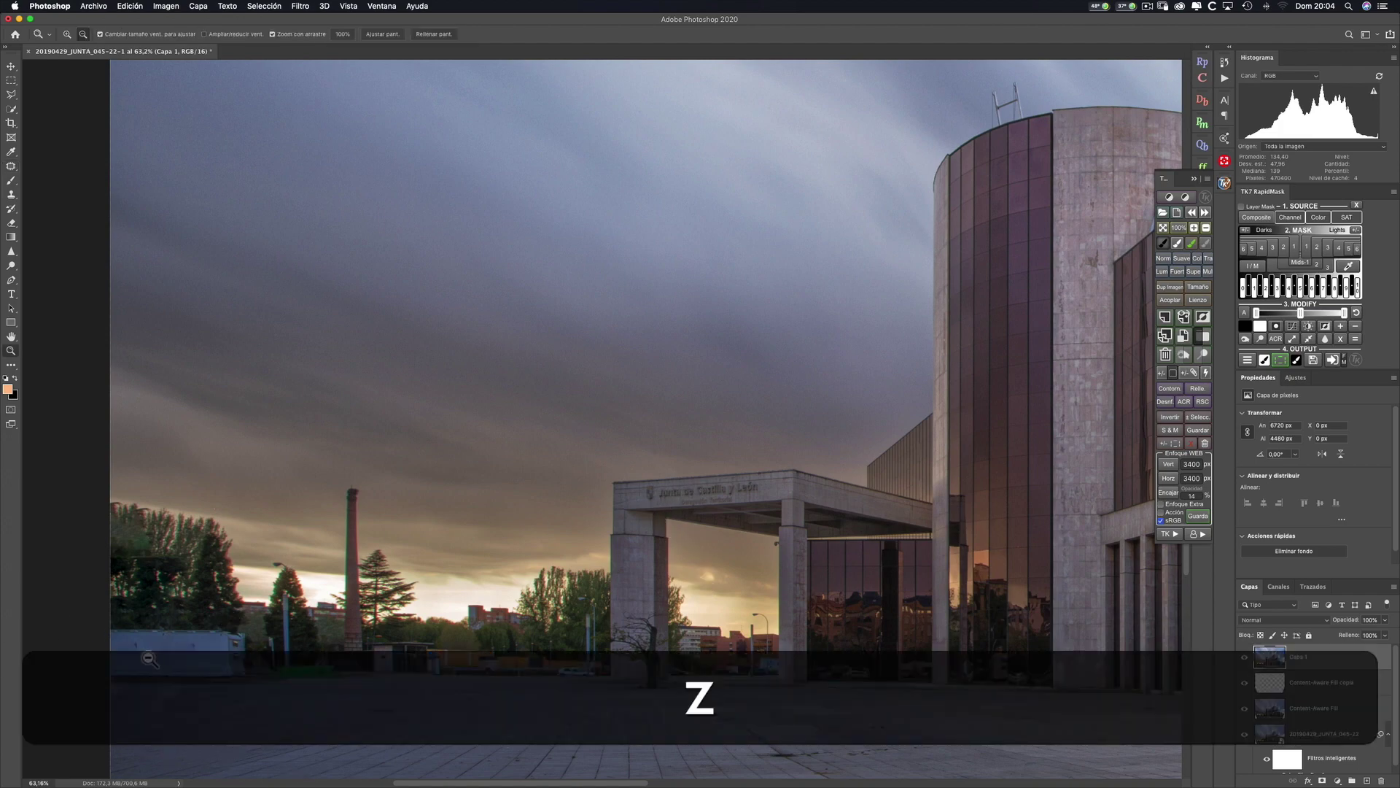
drag(150, 659, 238, 668)
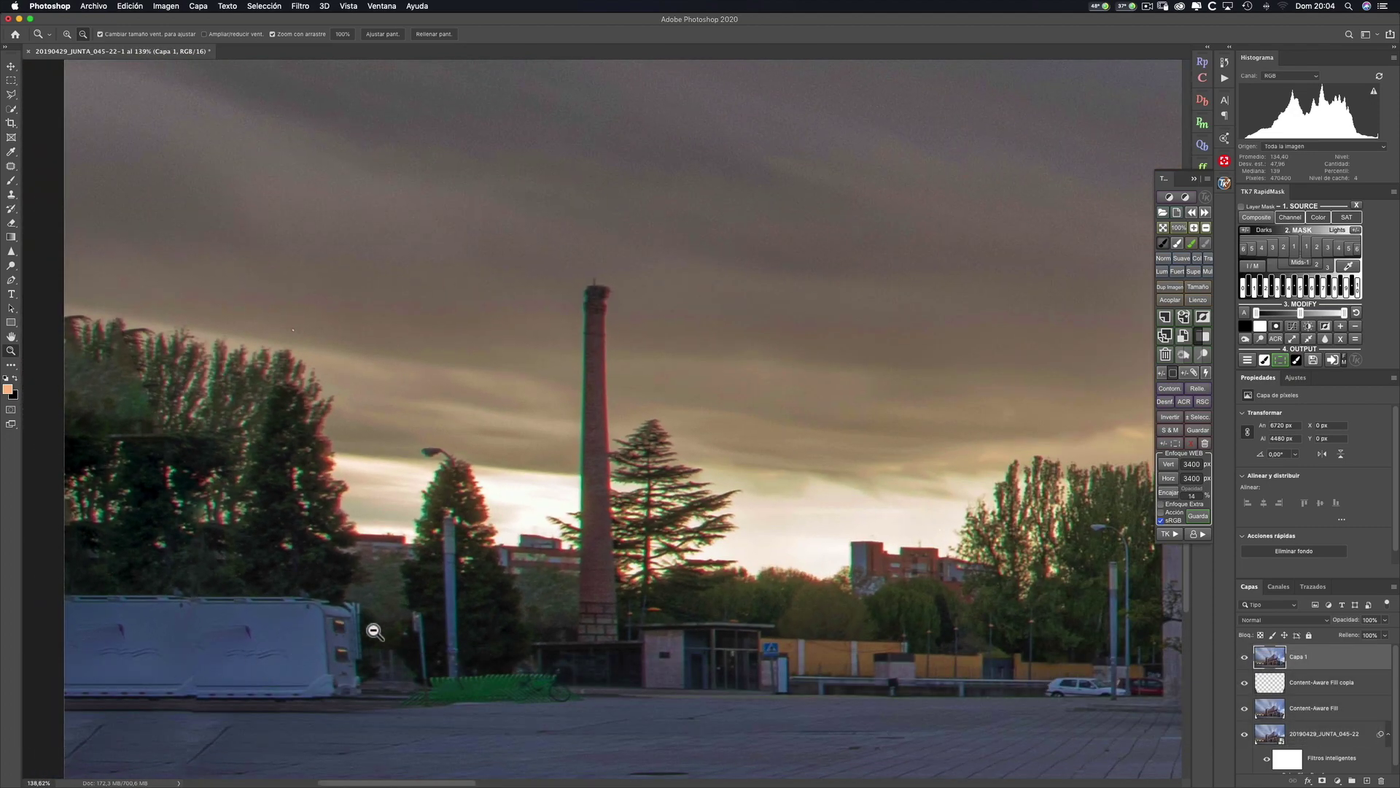
drag(374, 632, 284, 634)
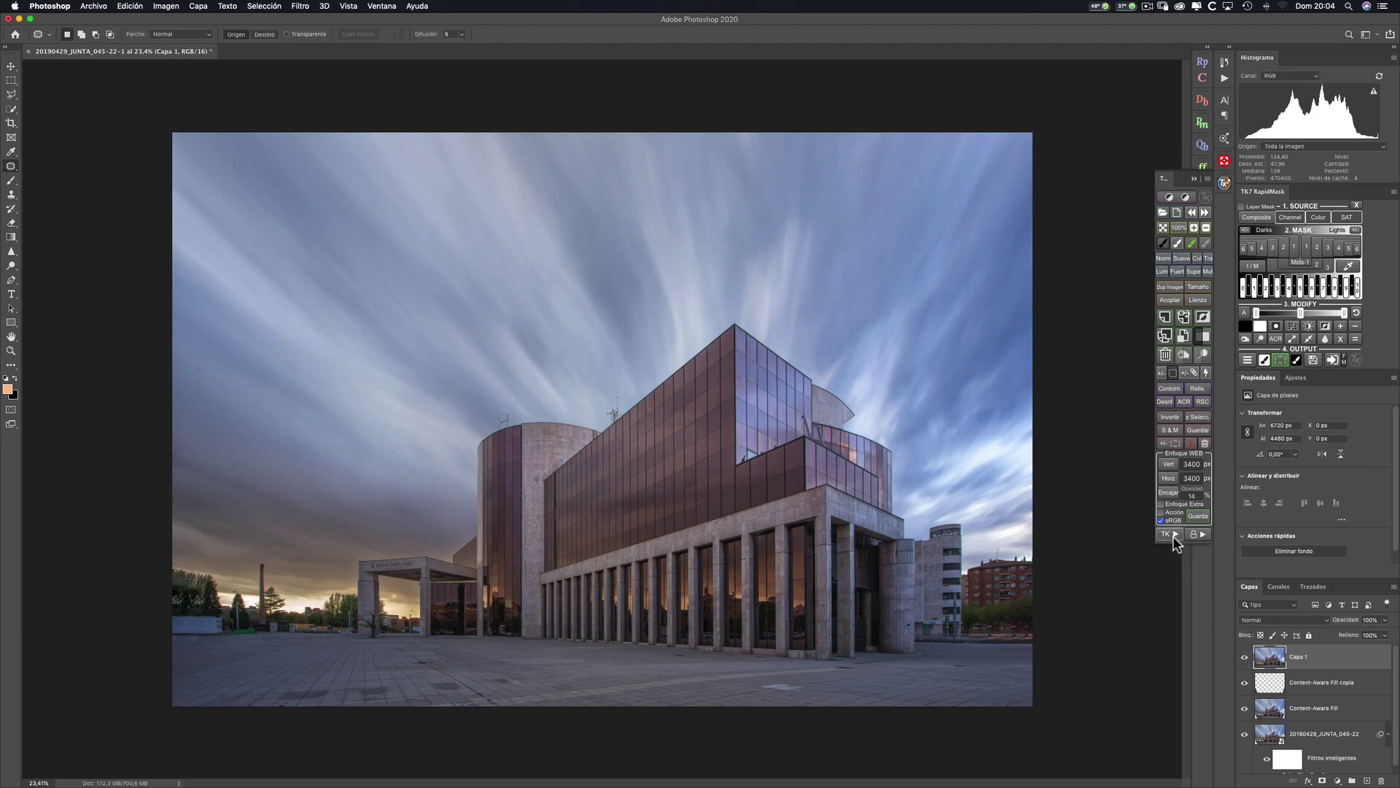
click(1337, 781)
click(1341, 659)
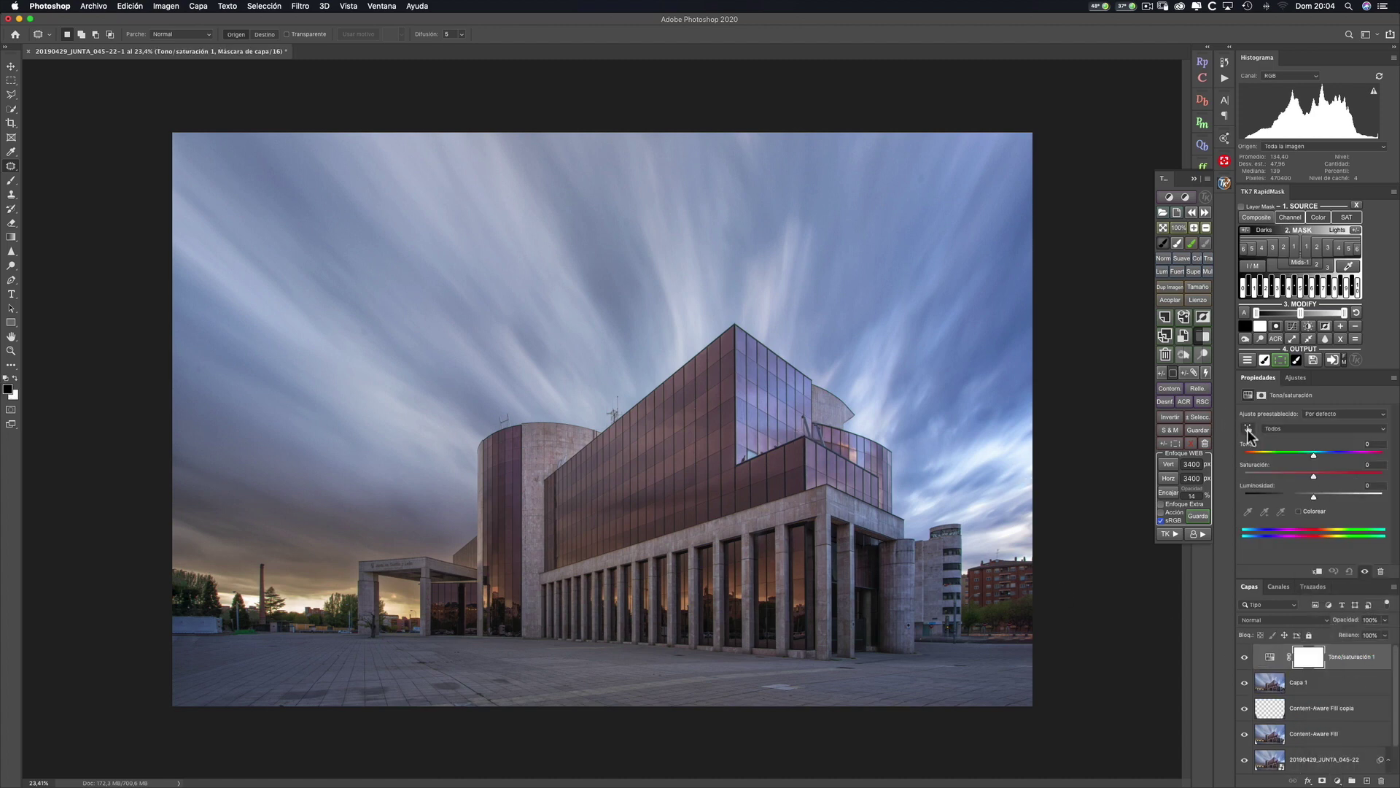
click(1248, 430)
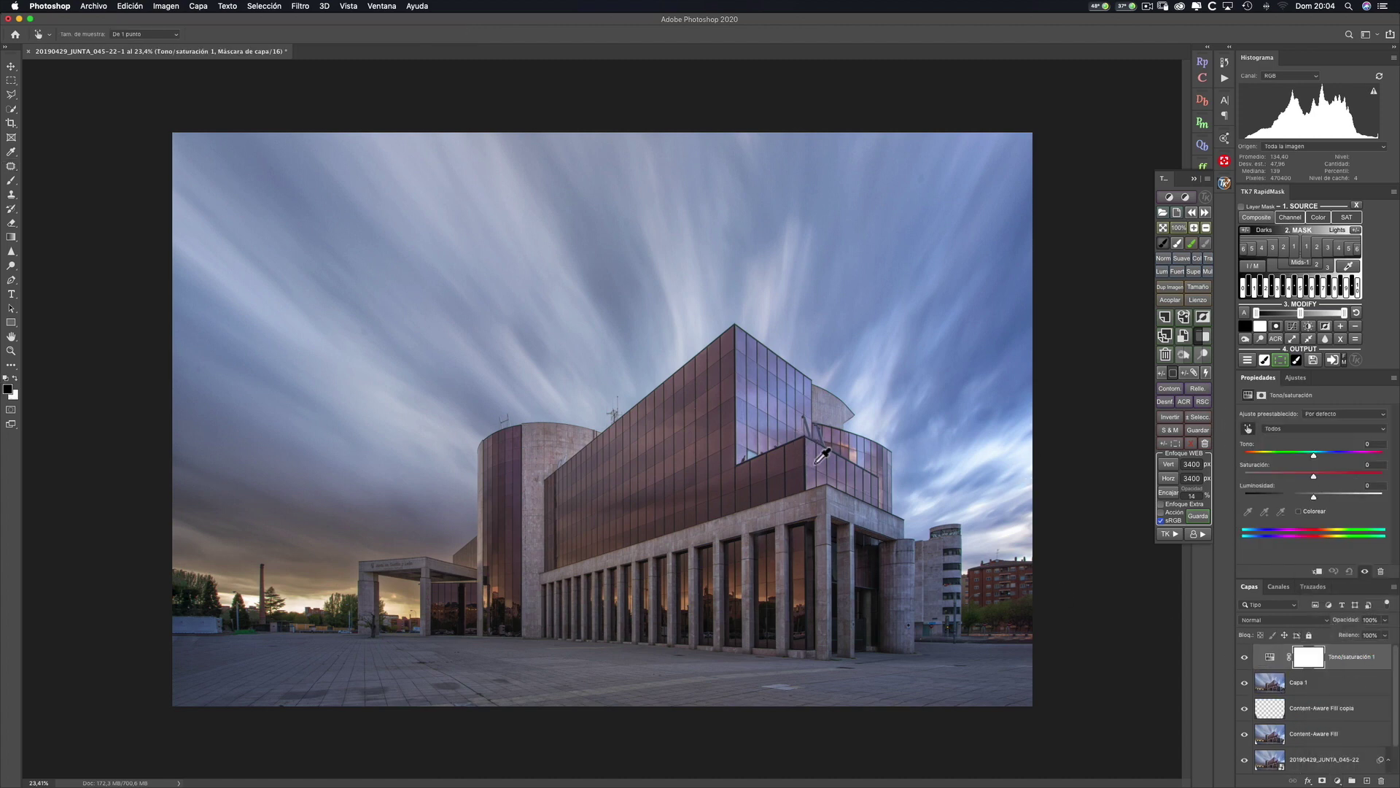
mouse_move(812, 480)
mouse_down()
mouse_move(828, 489)
mouse_move(791, 485)
mouse_up()
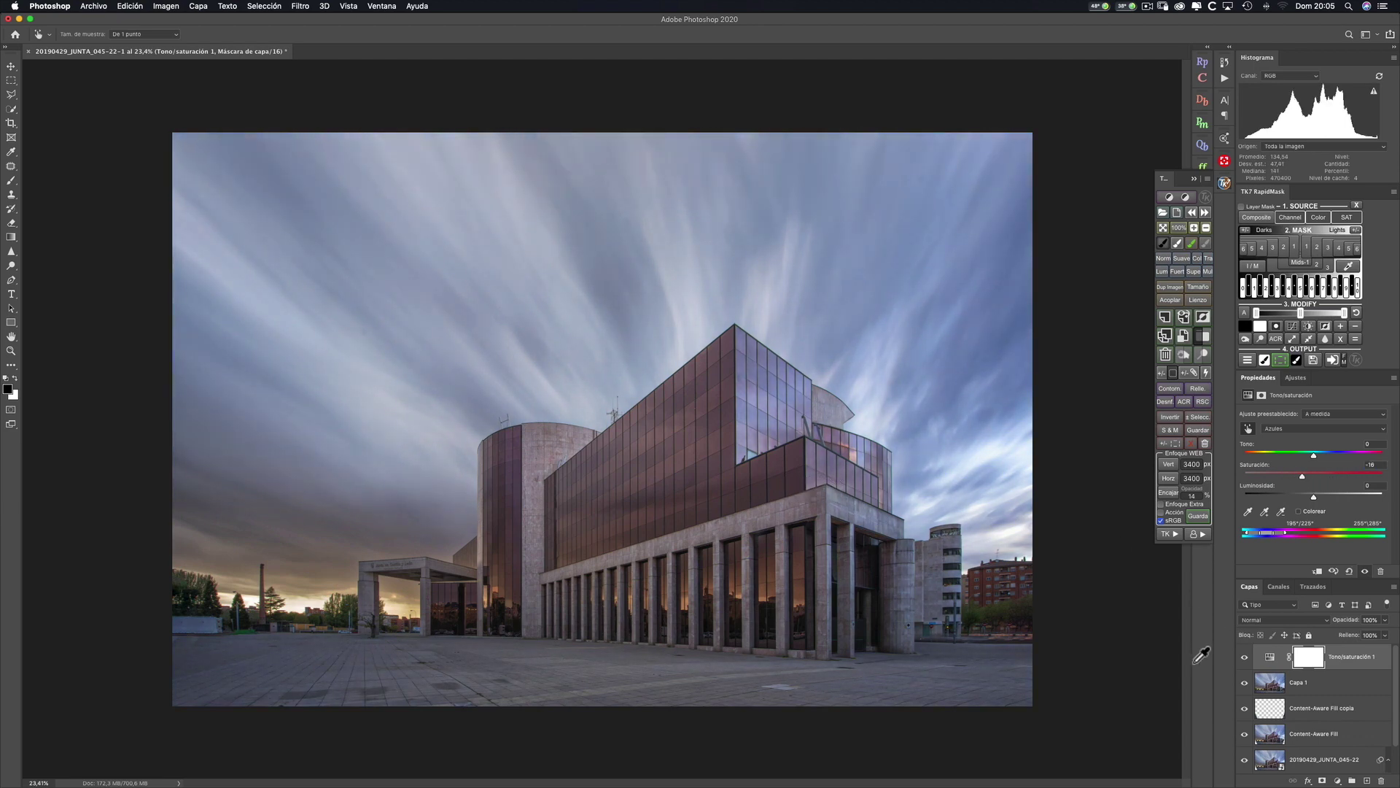
click(1274, 658)
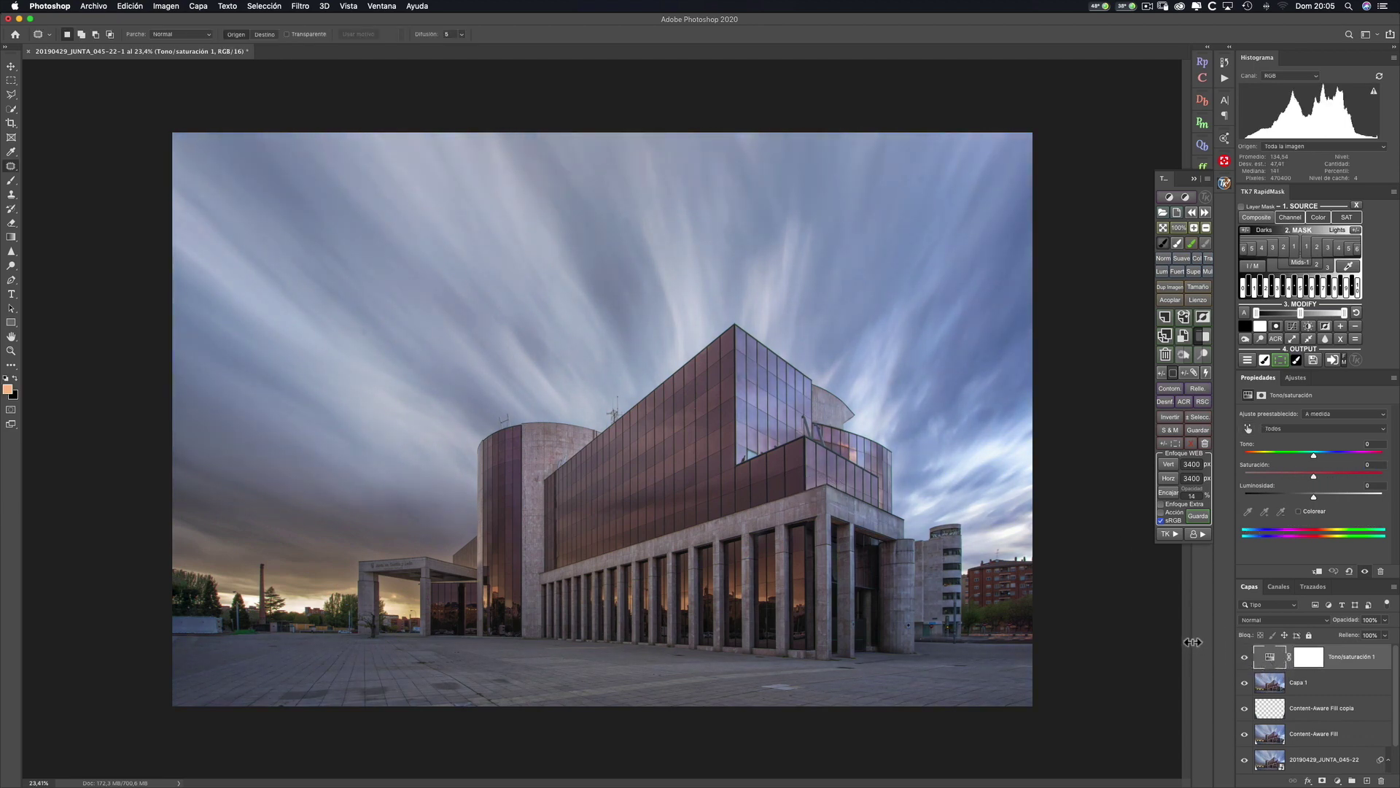
key(BackSpace)
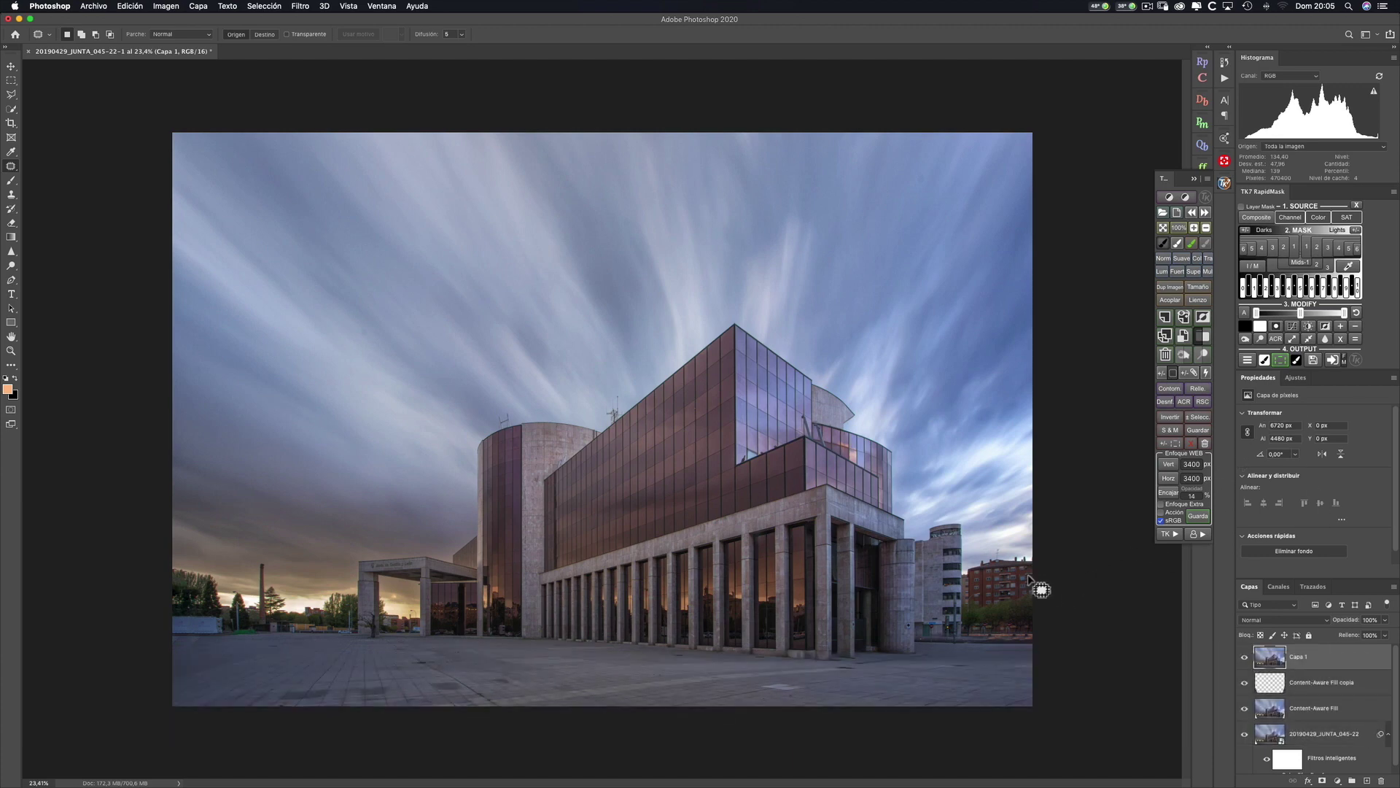
Step: Run the Make-It-Glow colour action on the stamped layer with a Gaussian blur radius of 30.1 pixels
click(1170, 534)
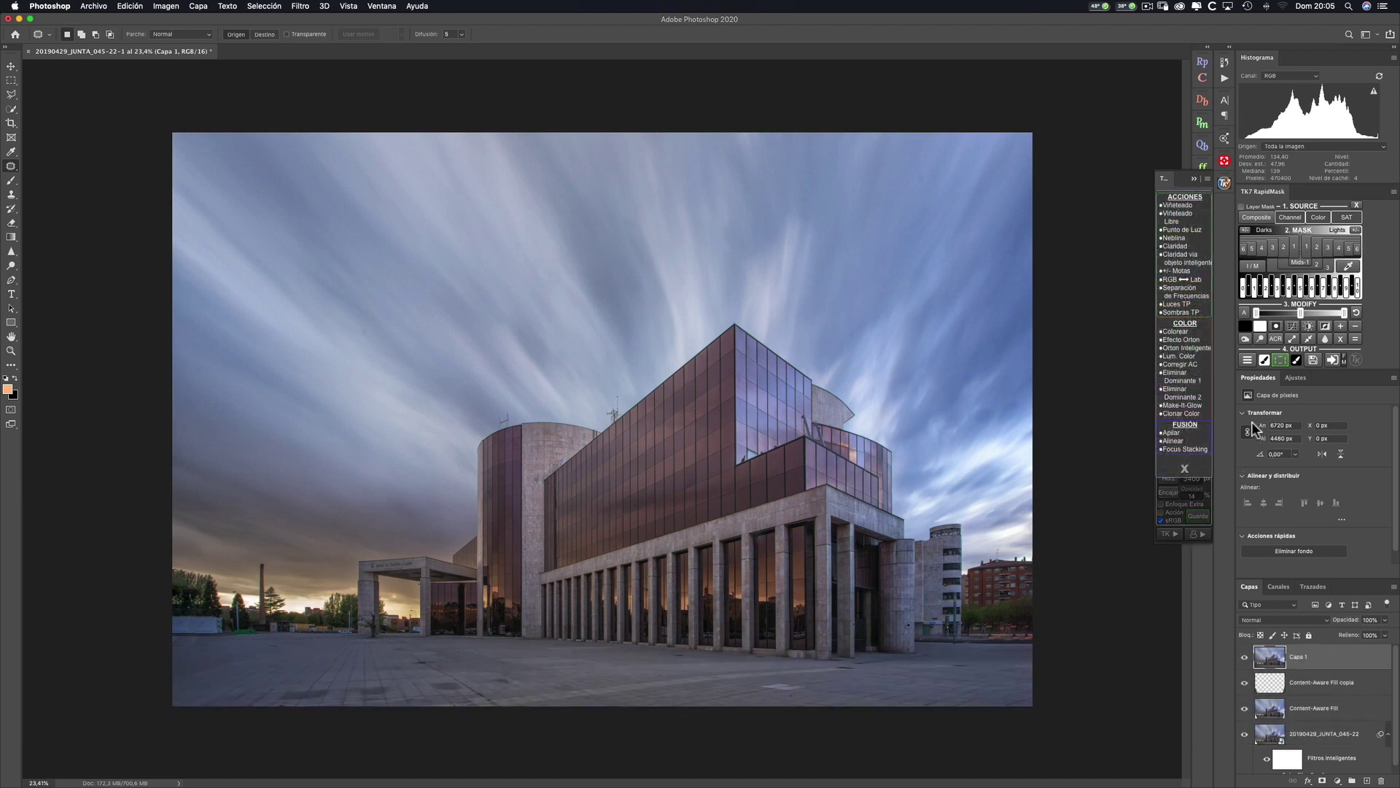
click(1192, 406)
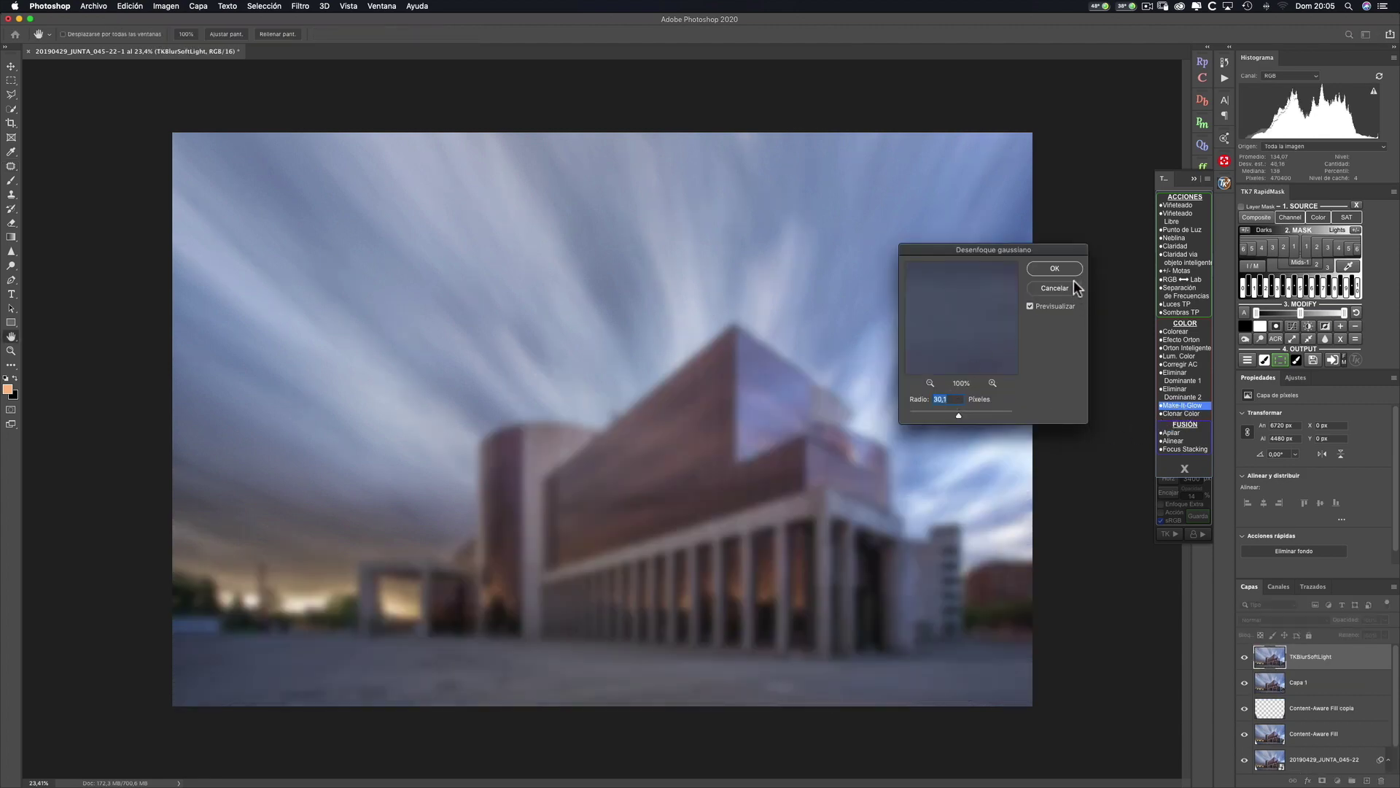
click(1052, 269)
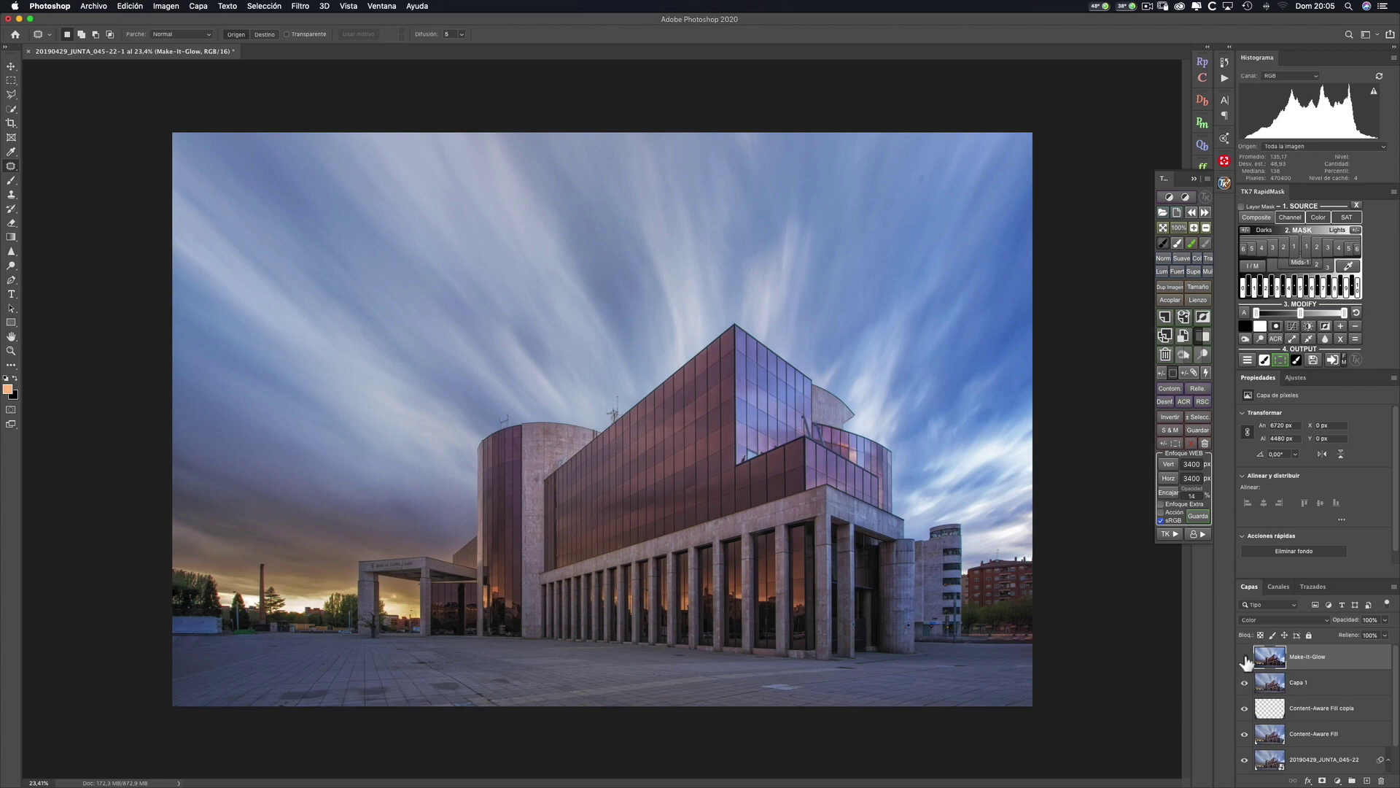
Step: Compare the photo with and without the Make-It-Glow layer, leaving the layer hidden
click(1245, 659)
click(1245, 658)
click(1244, 658)
click(1245, 658)
click(1244, 660)
click(1244, 660)
click(1244, 667)
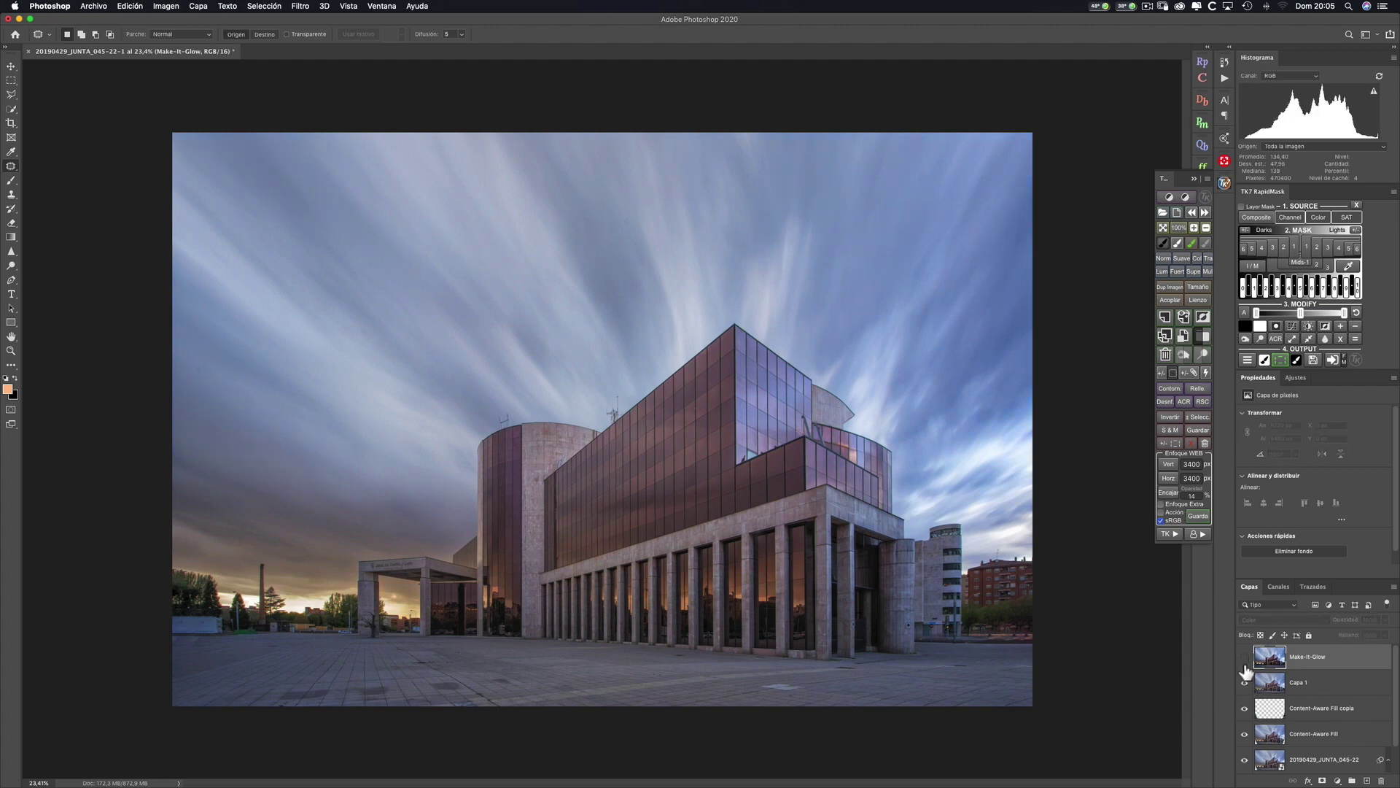
click(1245, 668)
click(1244, 667)
click(1245, 667)
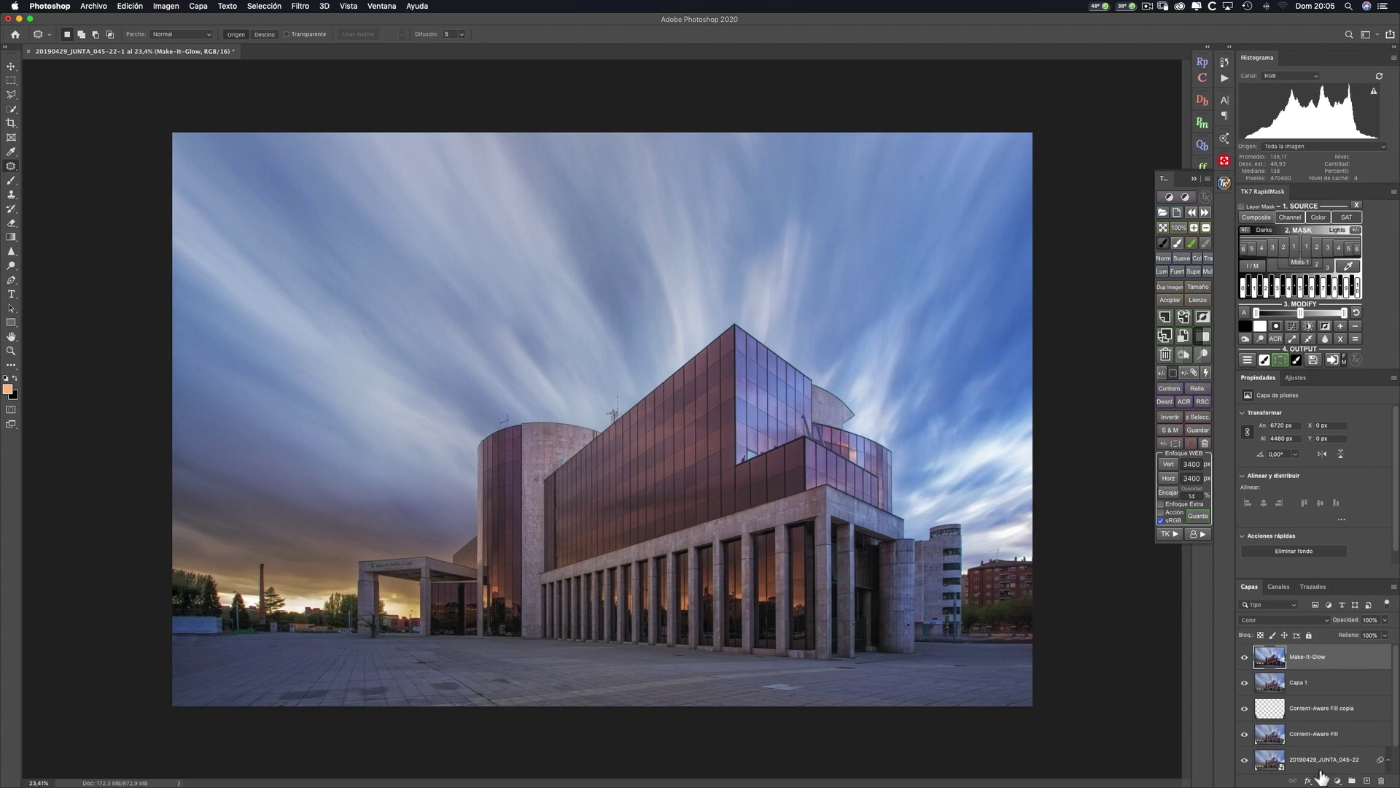
click(1245, 657)
click(1245, 657)
click(1245, 657)
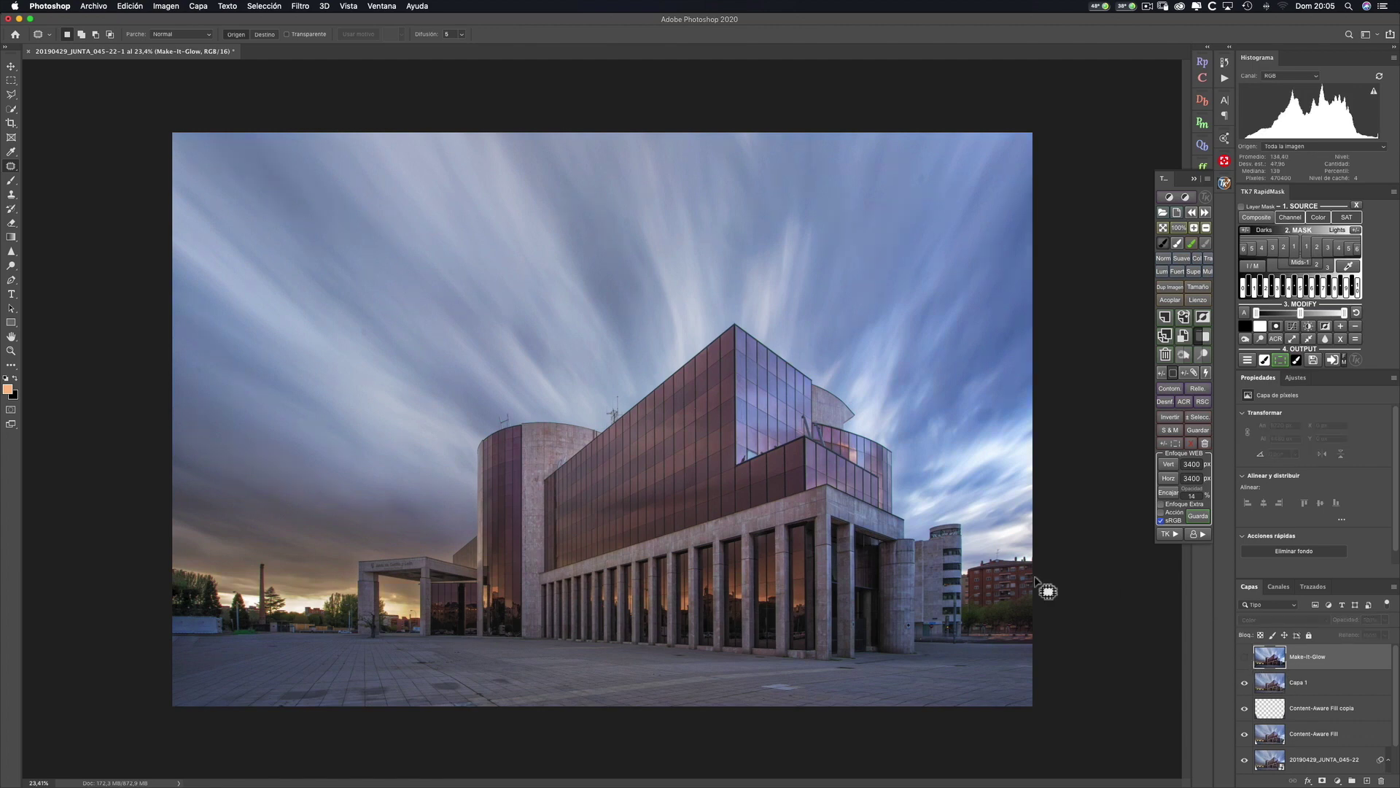
Step: Select the sky with the Quick Selection tool and subtract the low area around the trees, chimney and portico
click(13, 110)
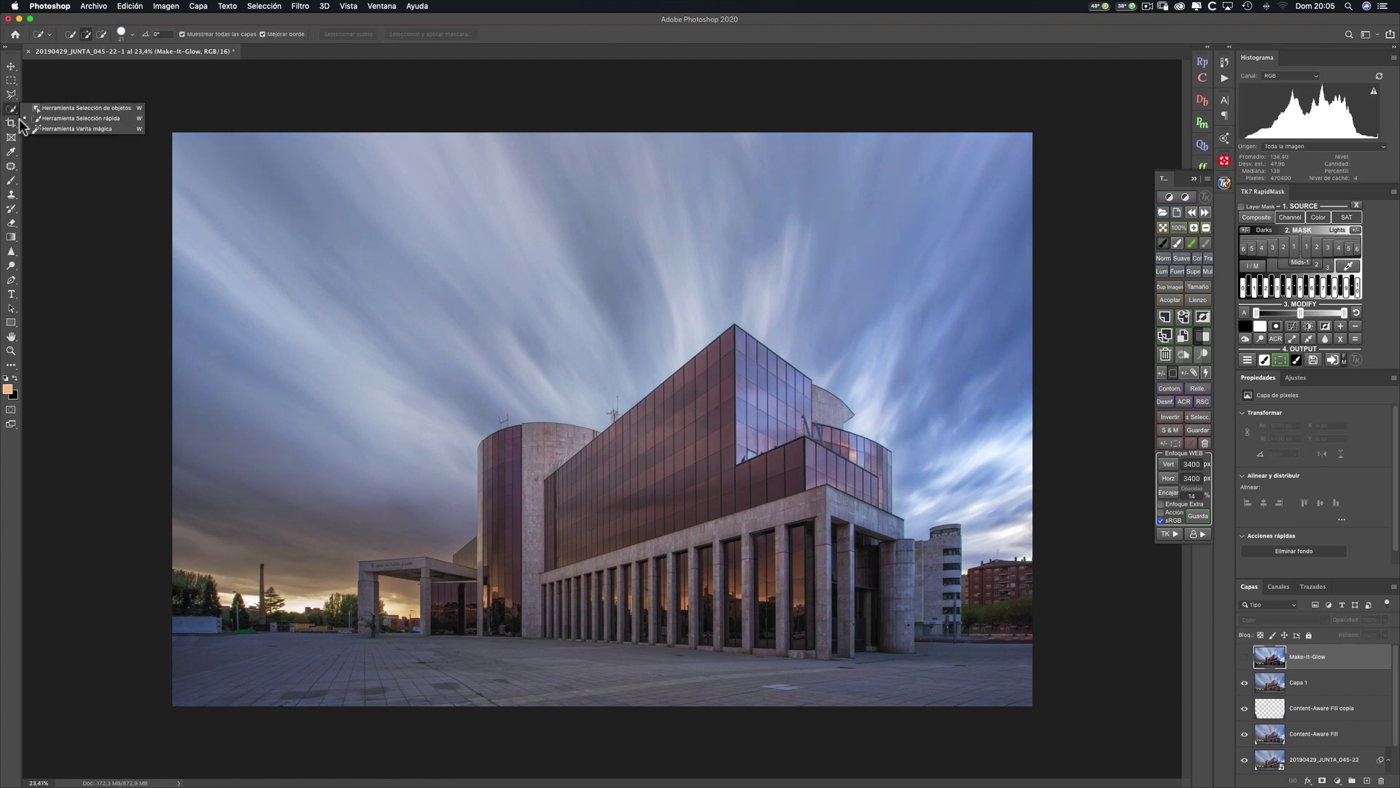
drag(1013, 500, 1009, 538)
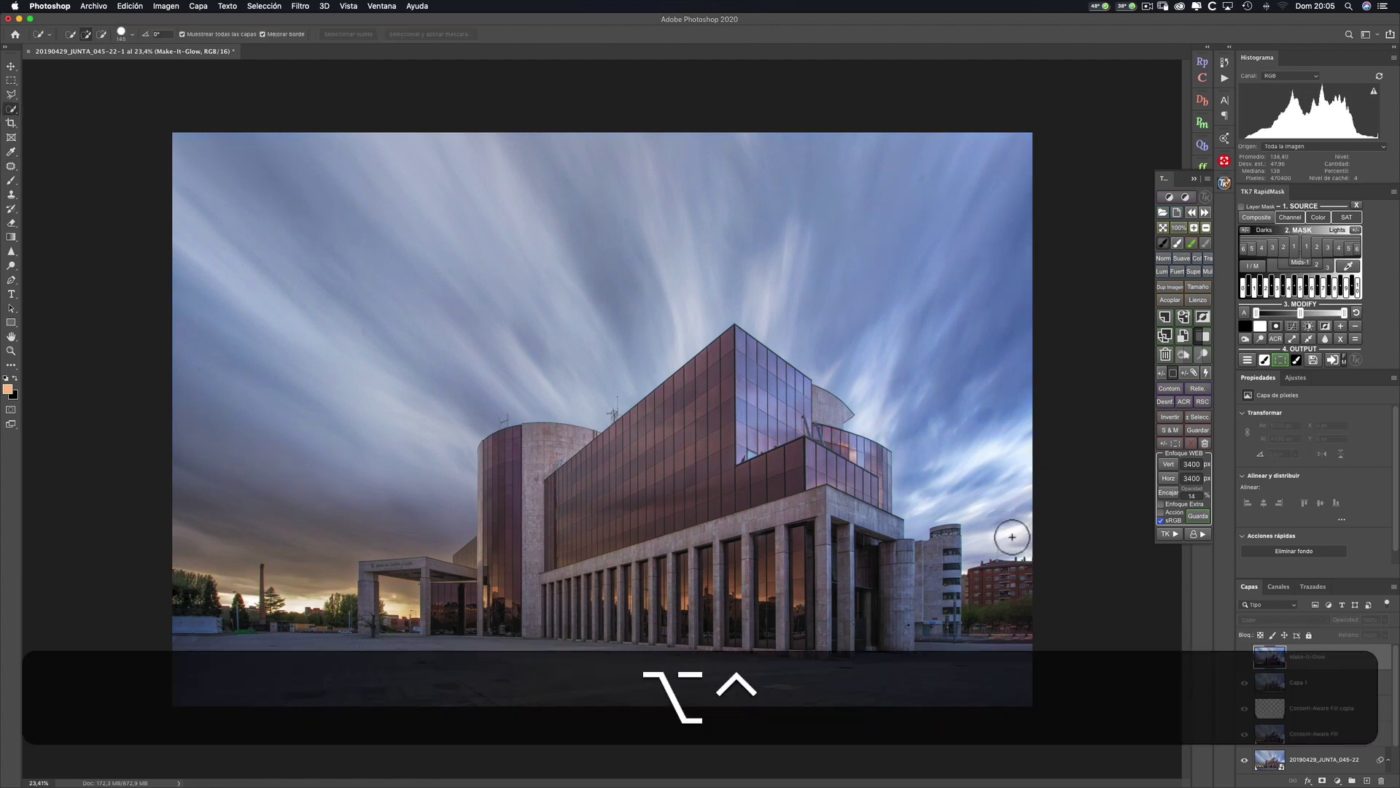
mouse_move(977, 484)
mouse_down()
mouse_move(942, 460)
mouse_move(908, 371)
mouse_move(829, 276)
mouse_move(754, 225)
mouse_move(673, 221)
mouse_move(498, 279)
mouse_move(283, 499)
mouse_move(333, 571)
mouse_up()
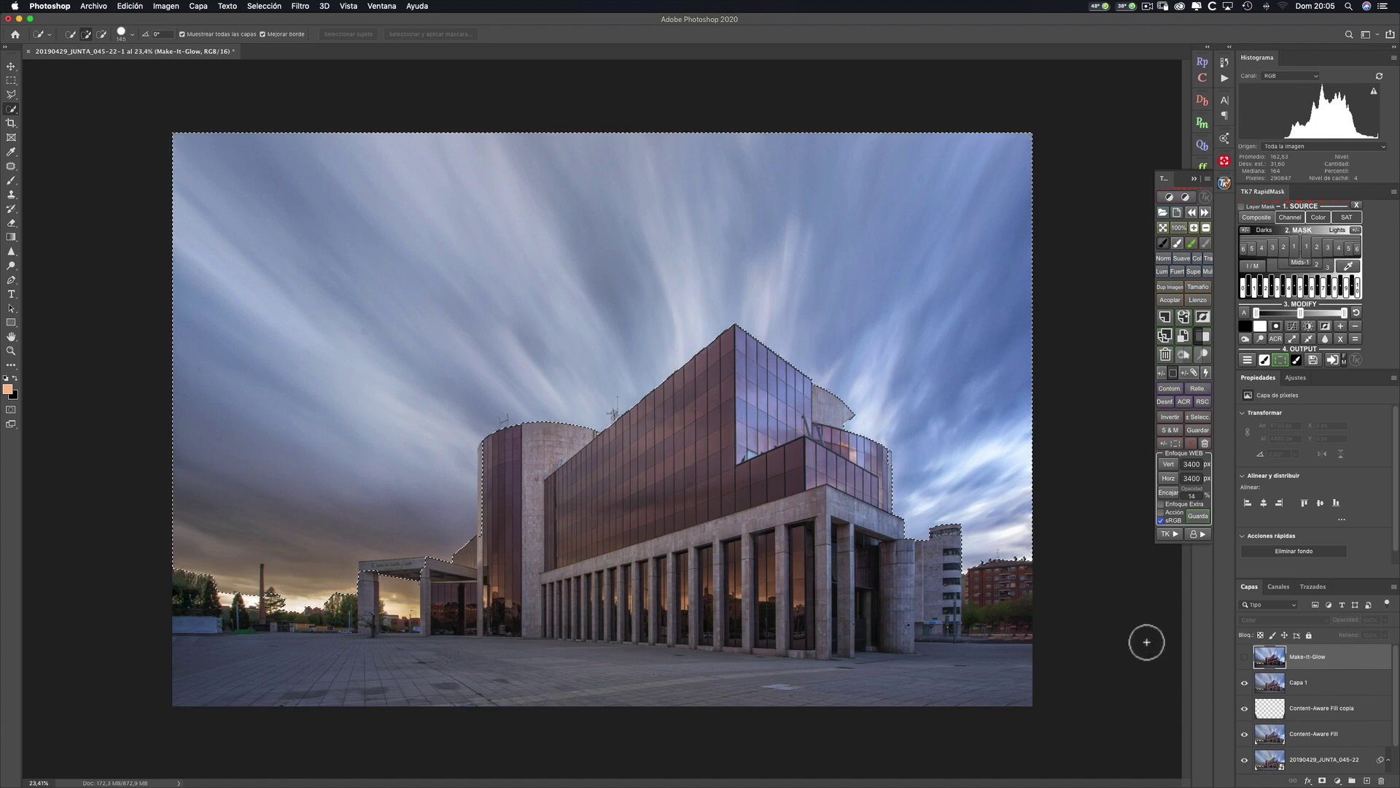
key(alt)
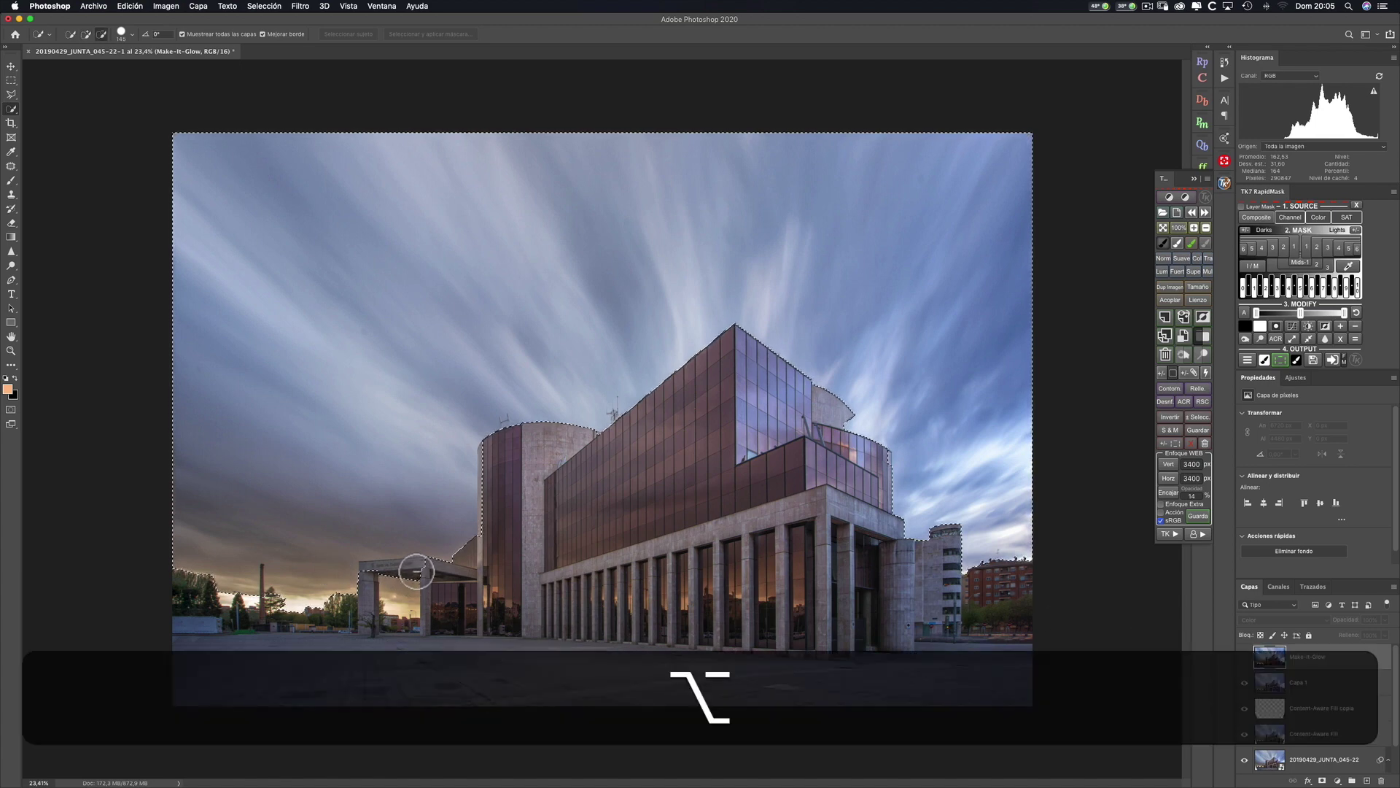
mouse_move(377, 573)
mouse_down()
mouse_move(306, 621)
mouse_move(166, 582)
mouse_move(206, 593)
mouse_move(261, 595)
mouse_up()
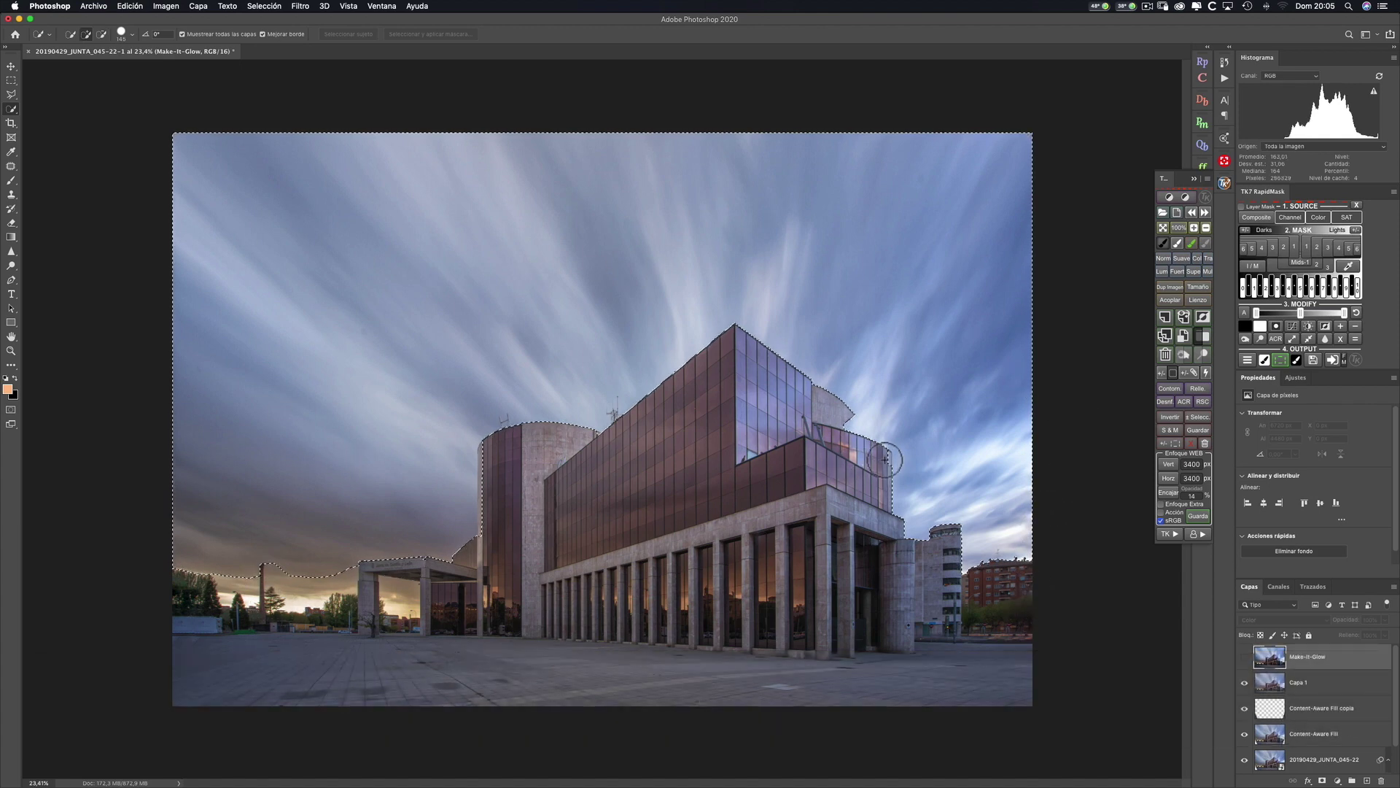
Step: Add a mask from the sky selection to the Make-It-Glow layer, invert it, and compare the photo with and without the layer
click(1322, 781)
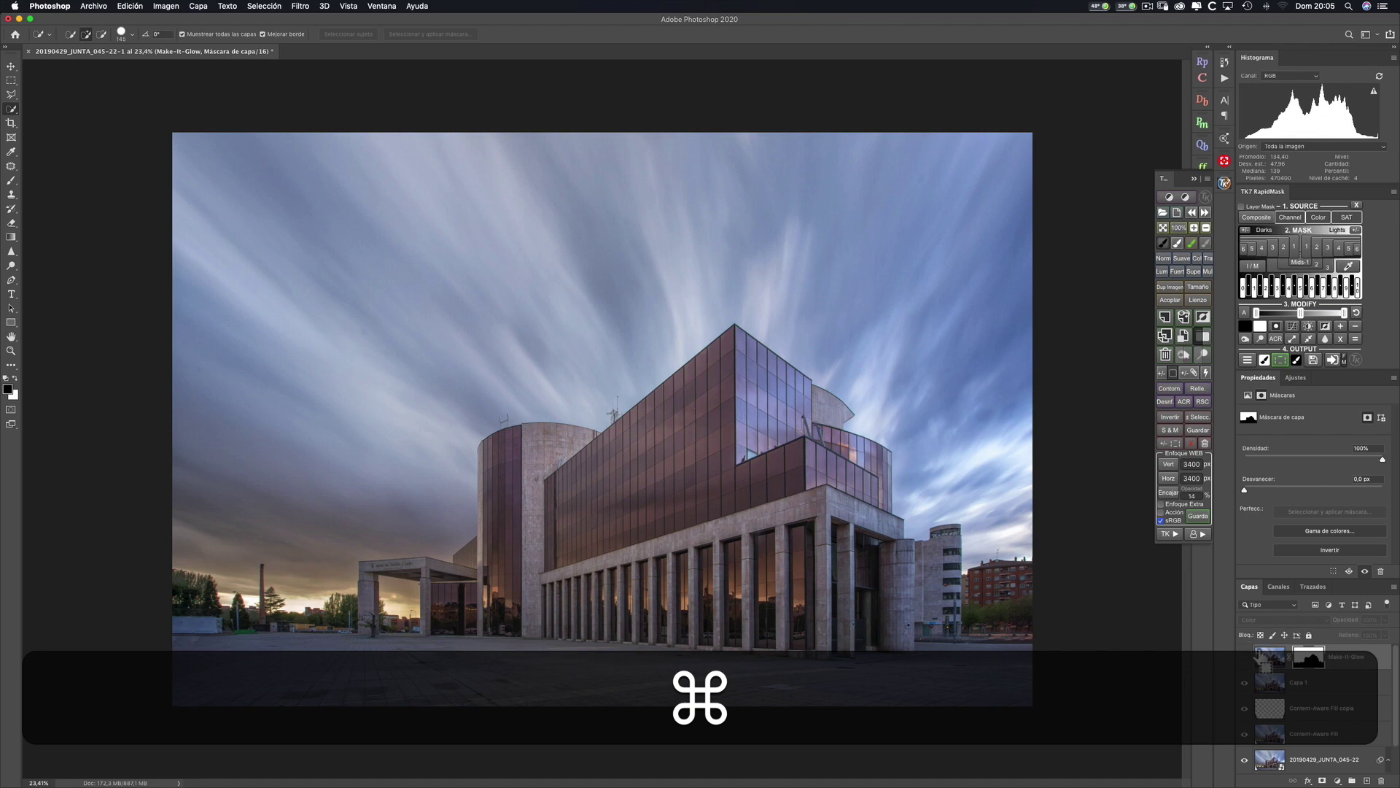
key(super+i)
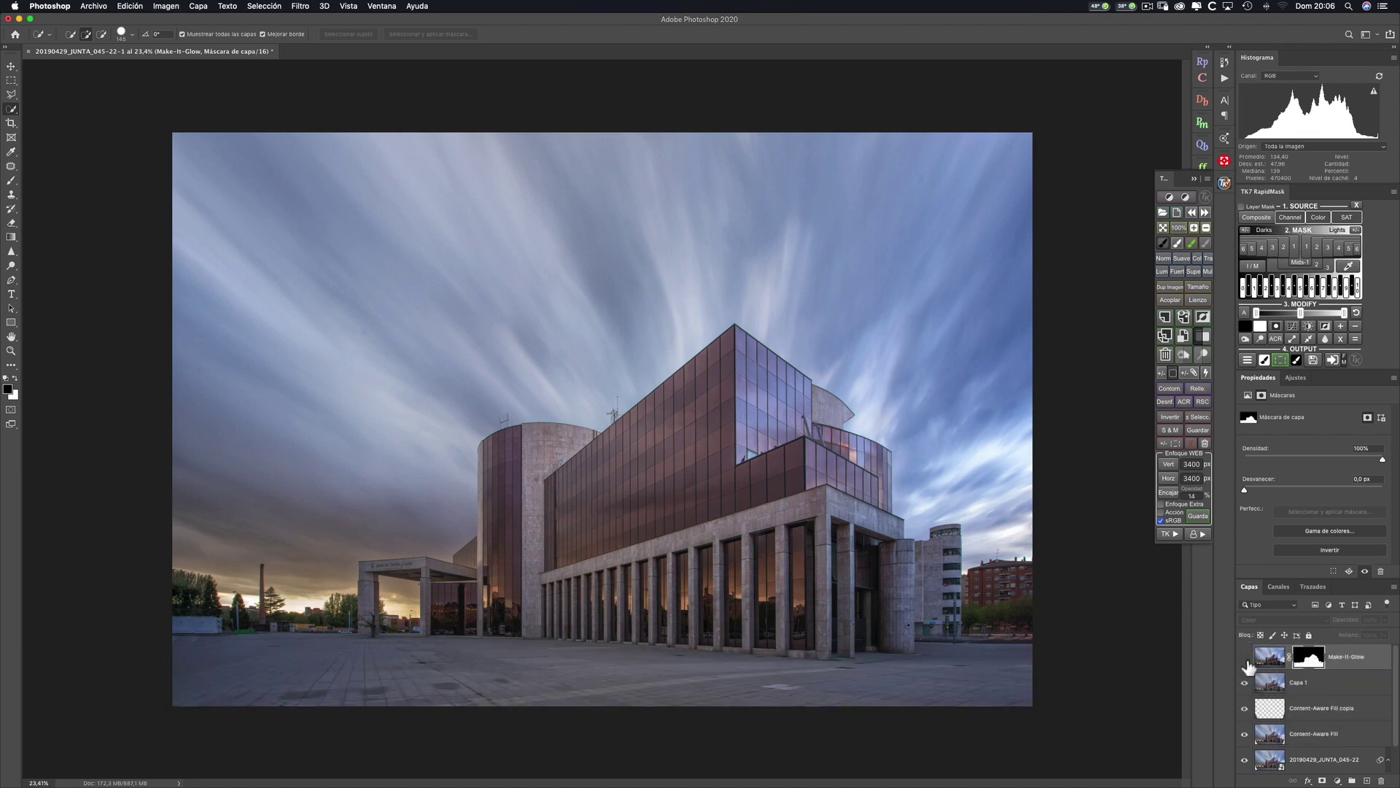
click(1244, 660)
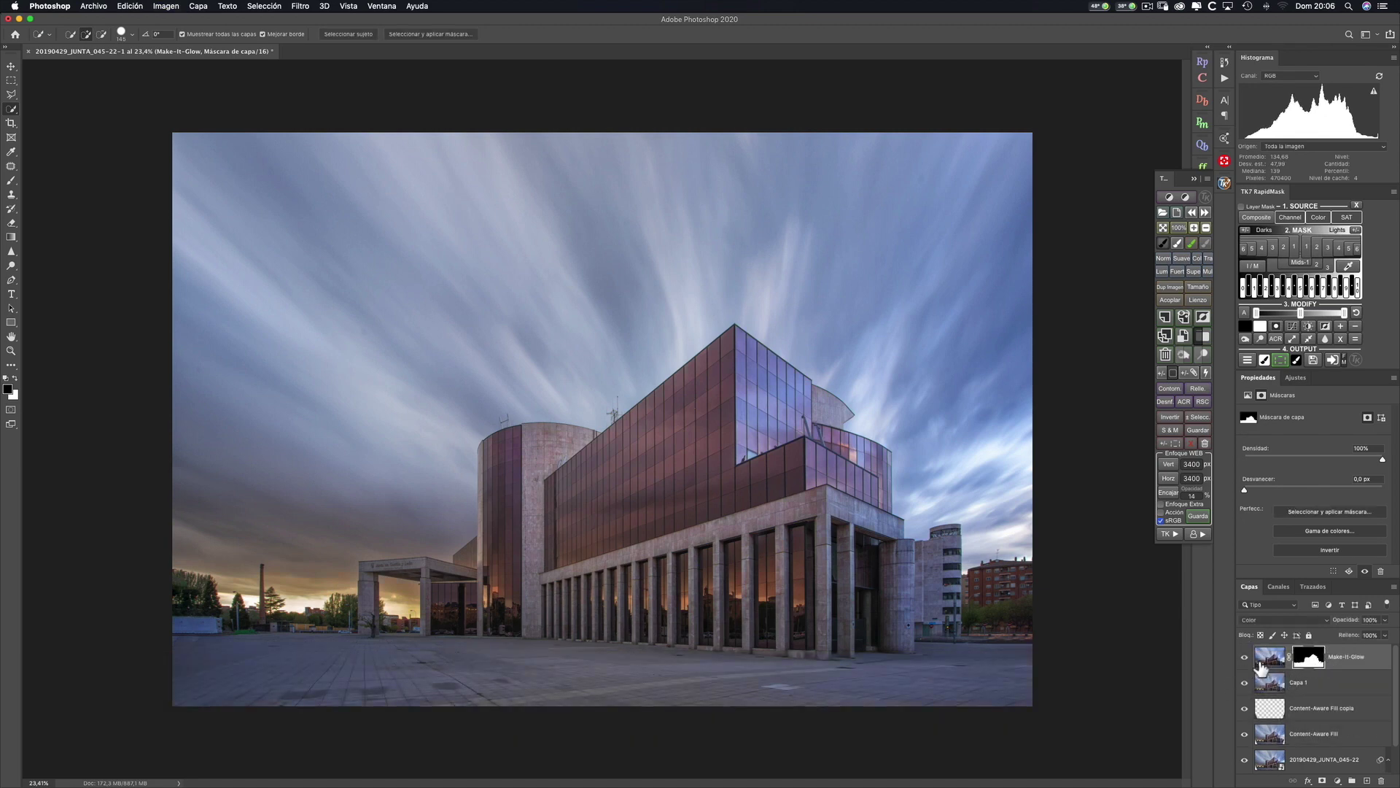
click(1245, 658)
click(1245, 658)
click(1245, 658)
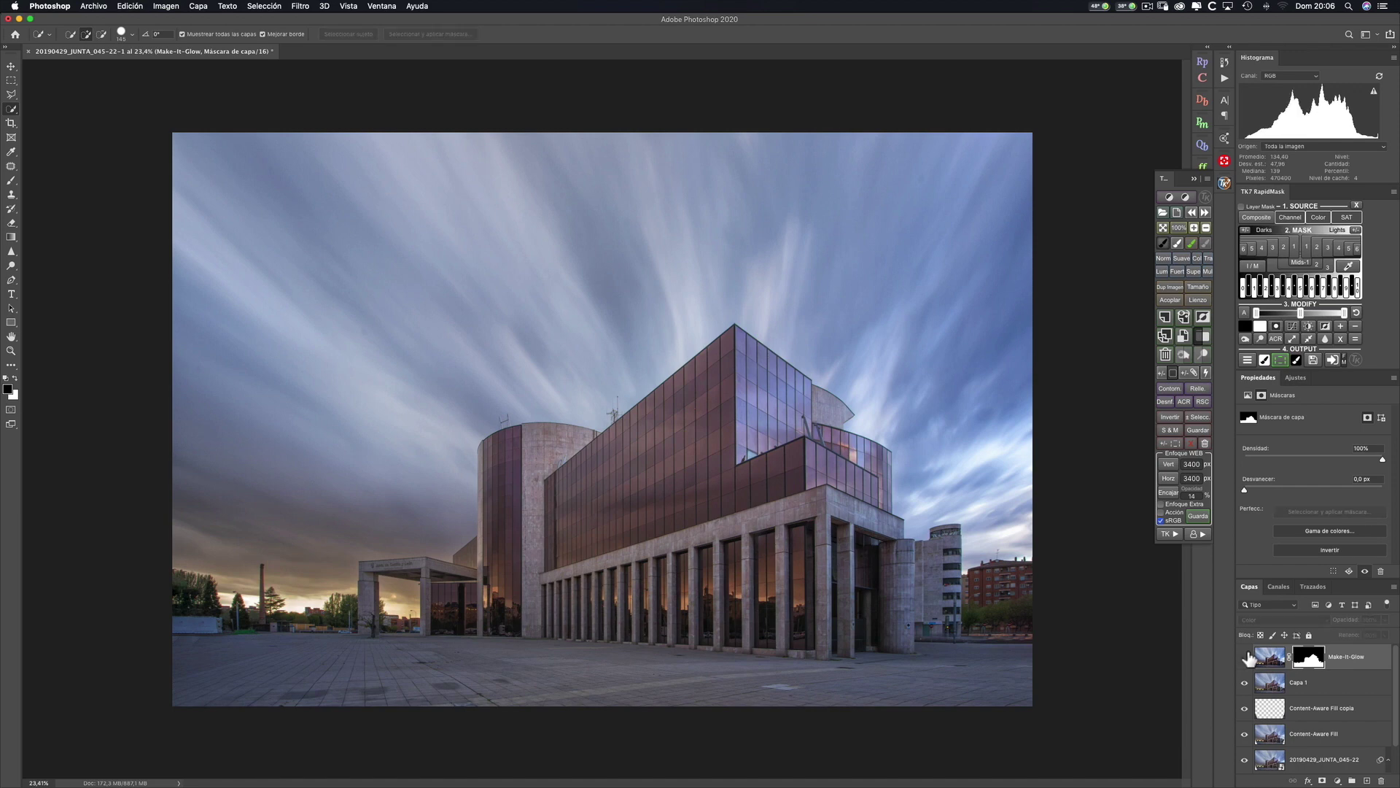
click(1245, 658)
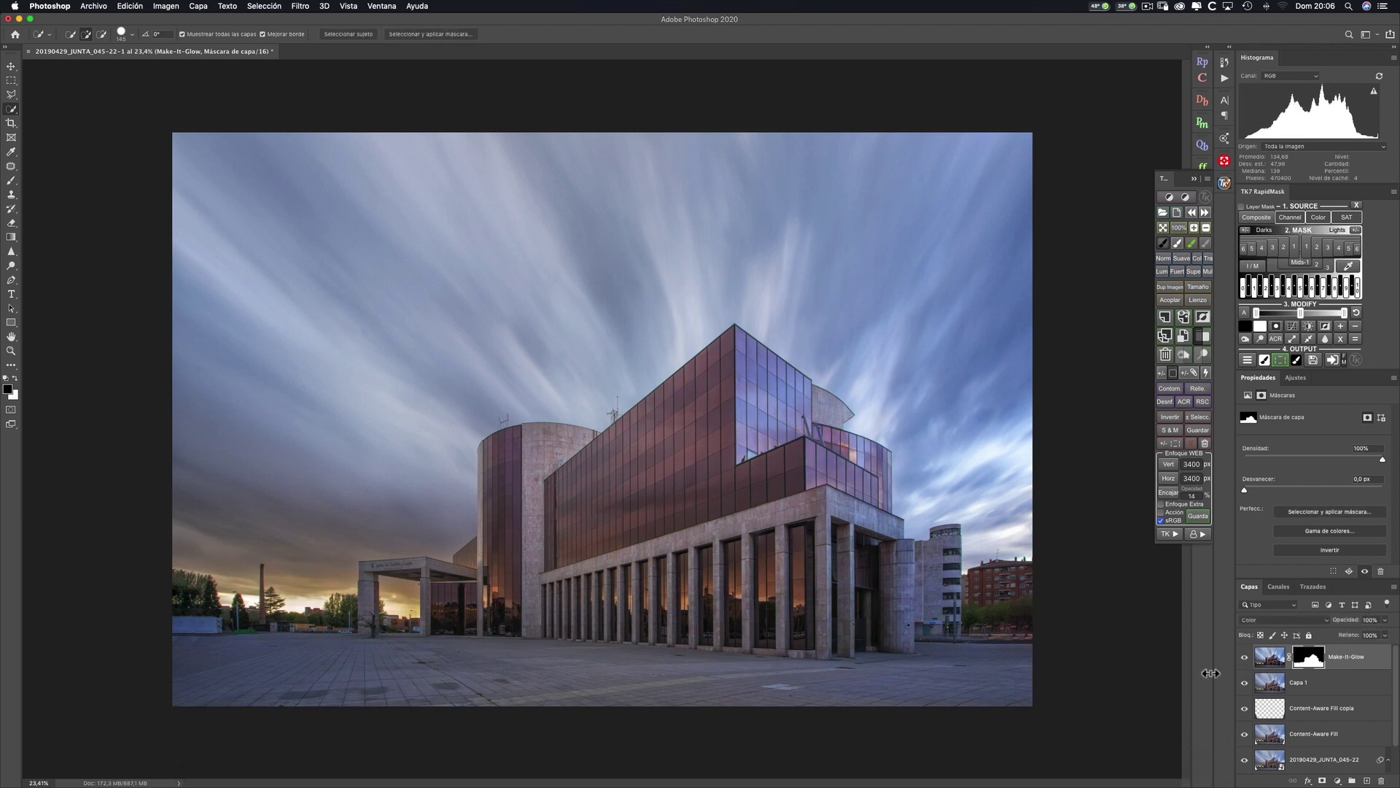
Step: Stamp all visible layers into a new top layer, apply the Orton effect with a 10 pixel Gaussian blur, and compare with and without it
click(1271, 660)
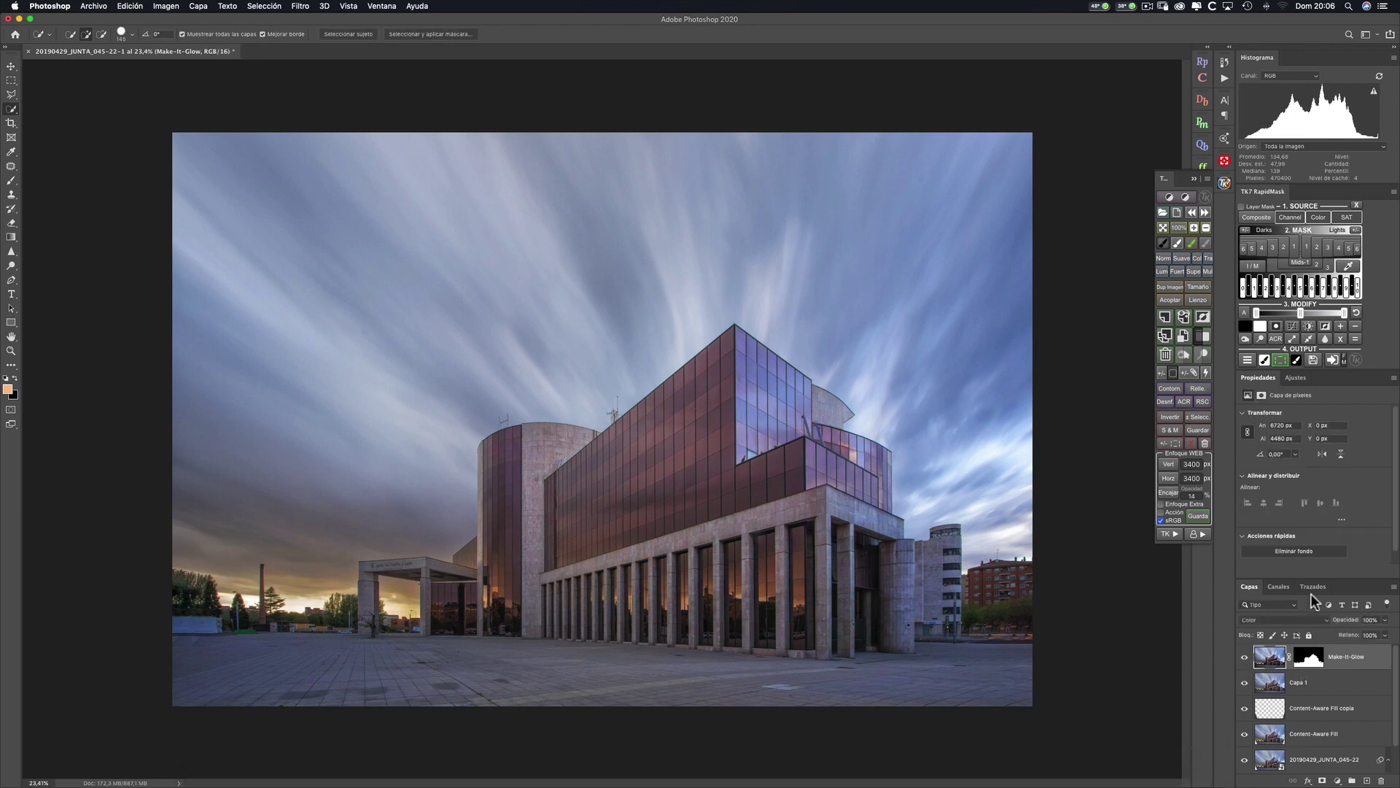
click(1183, 317)
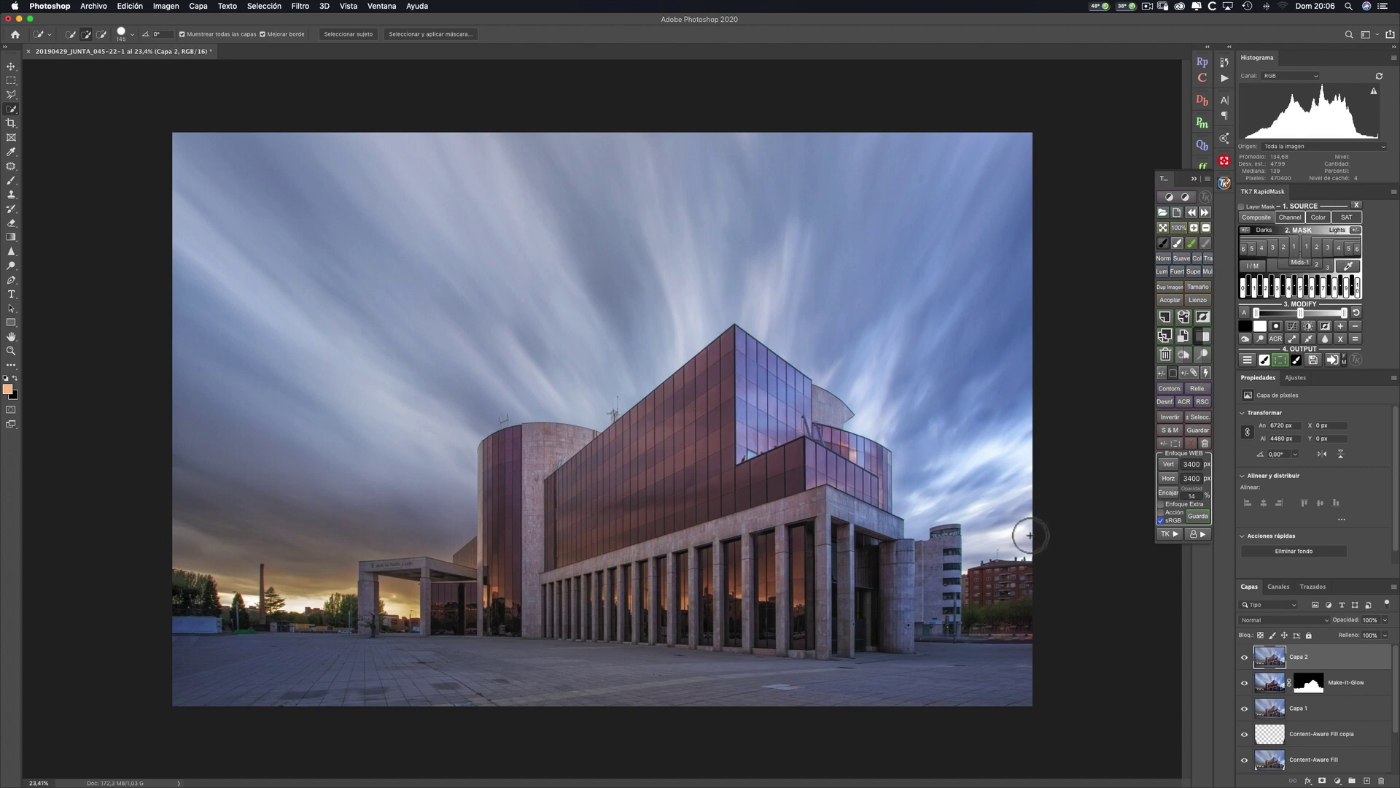
click(1170, 533)
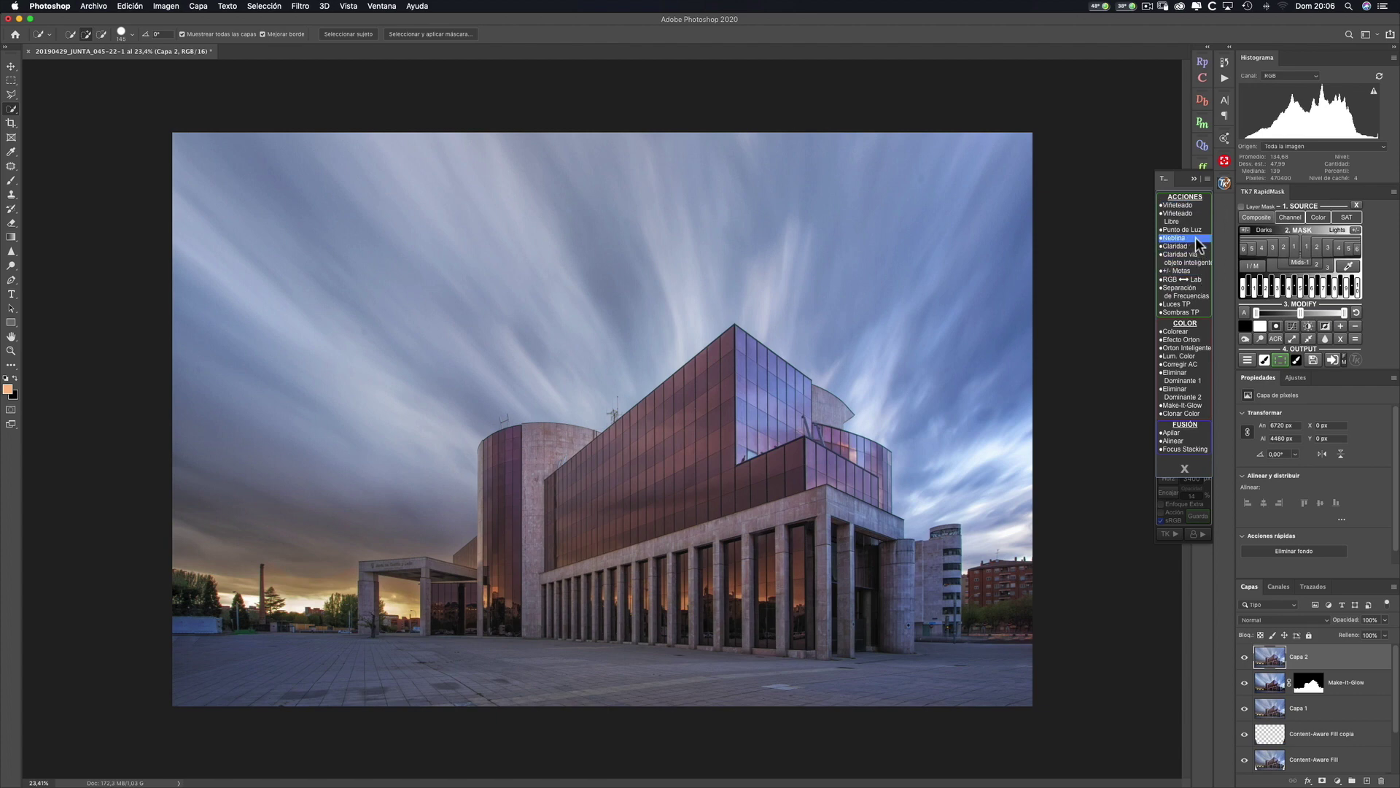
click(1188, 338)
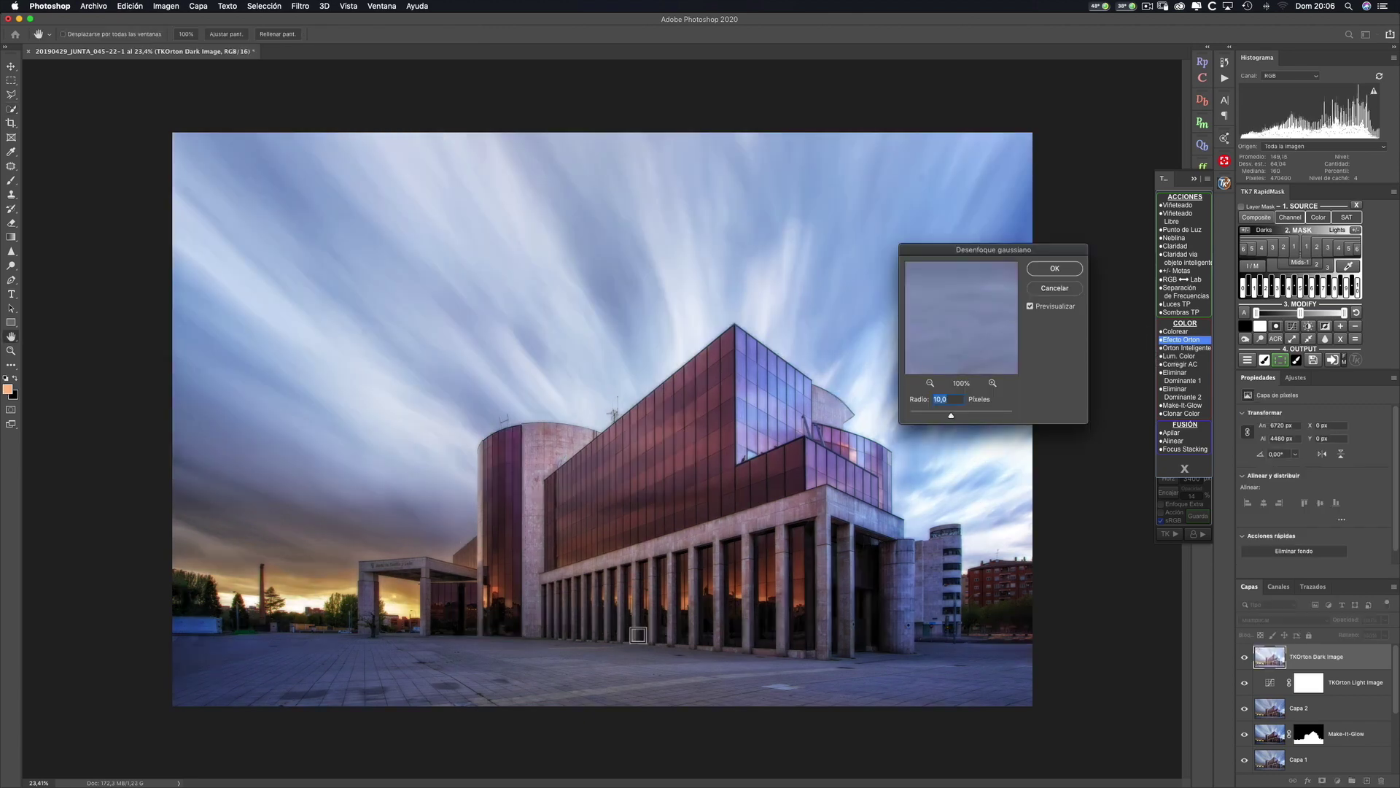
click(1055, 268)
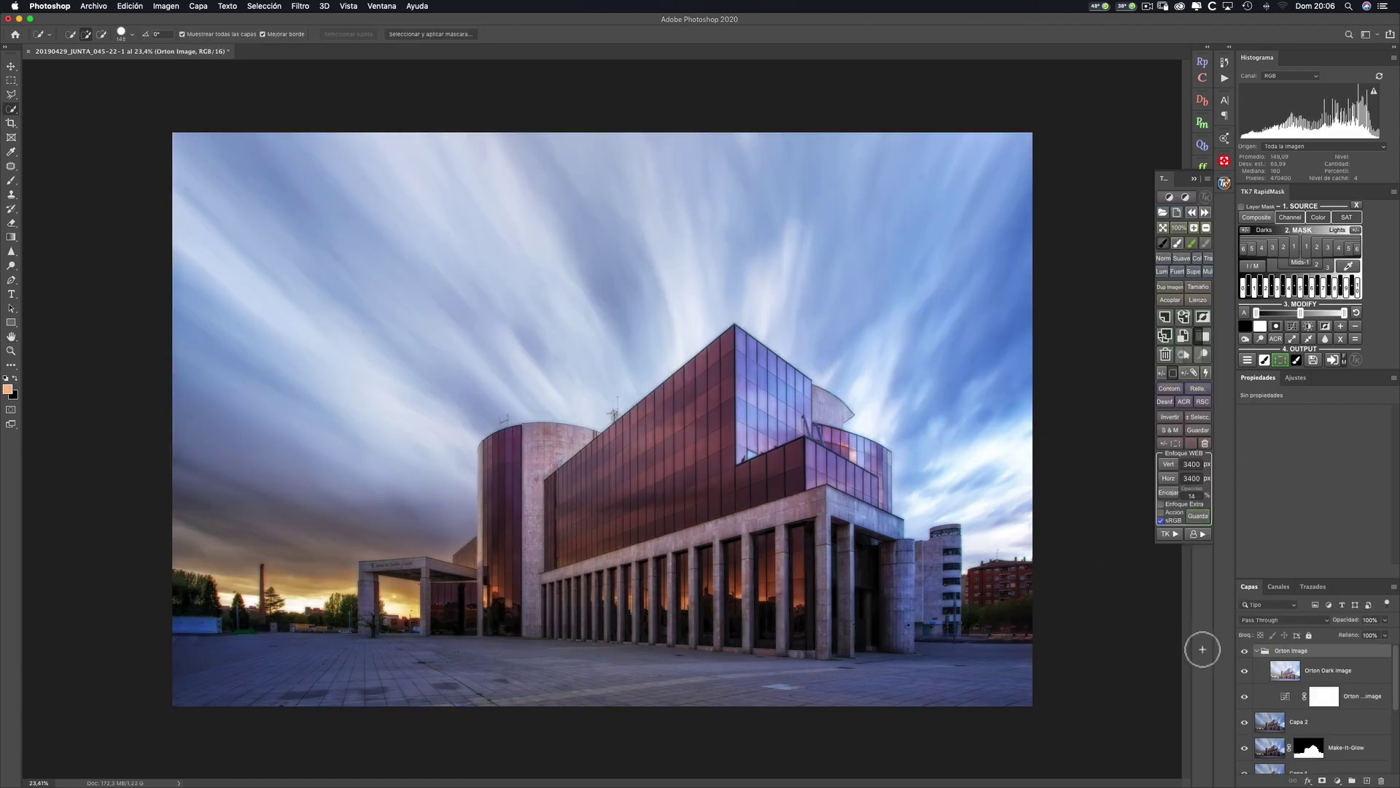
click(1246, 653)
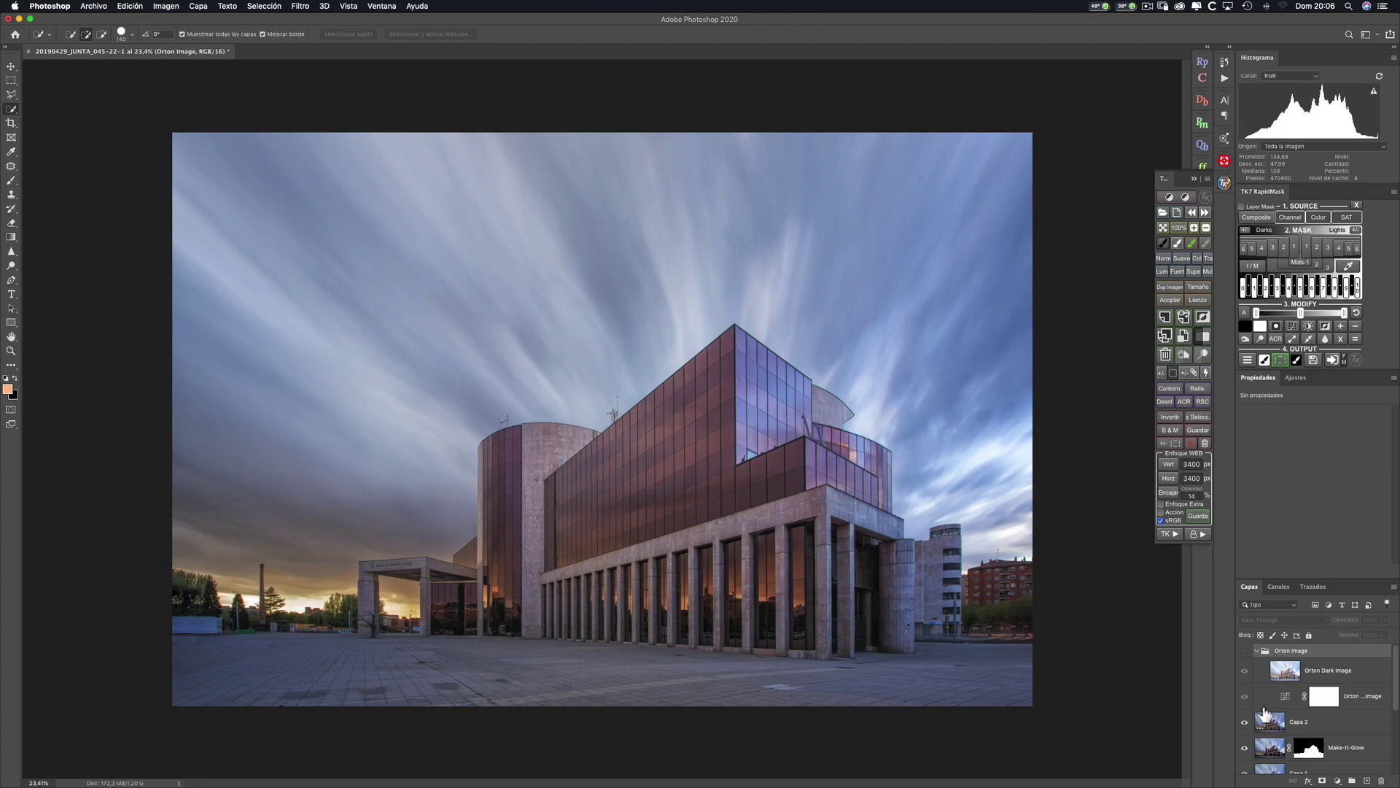
click(1246, 654)
click(1246, 655)
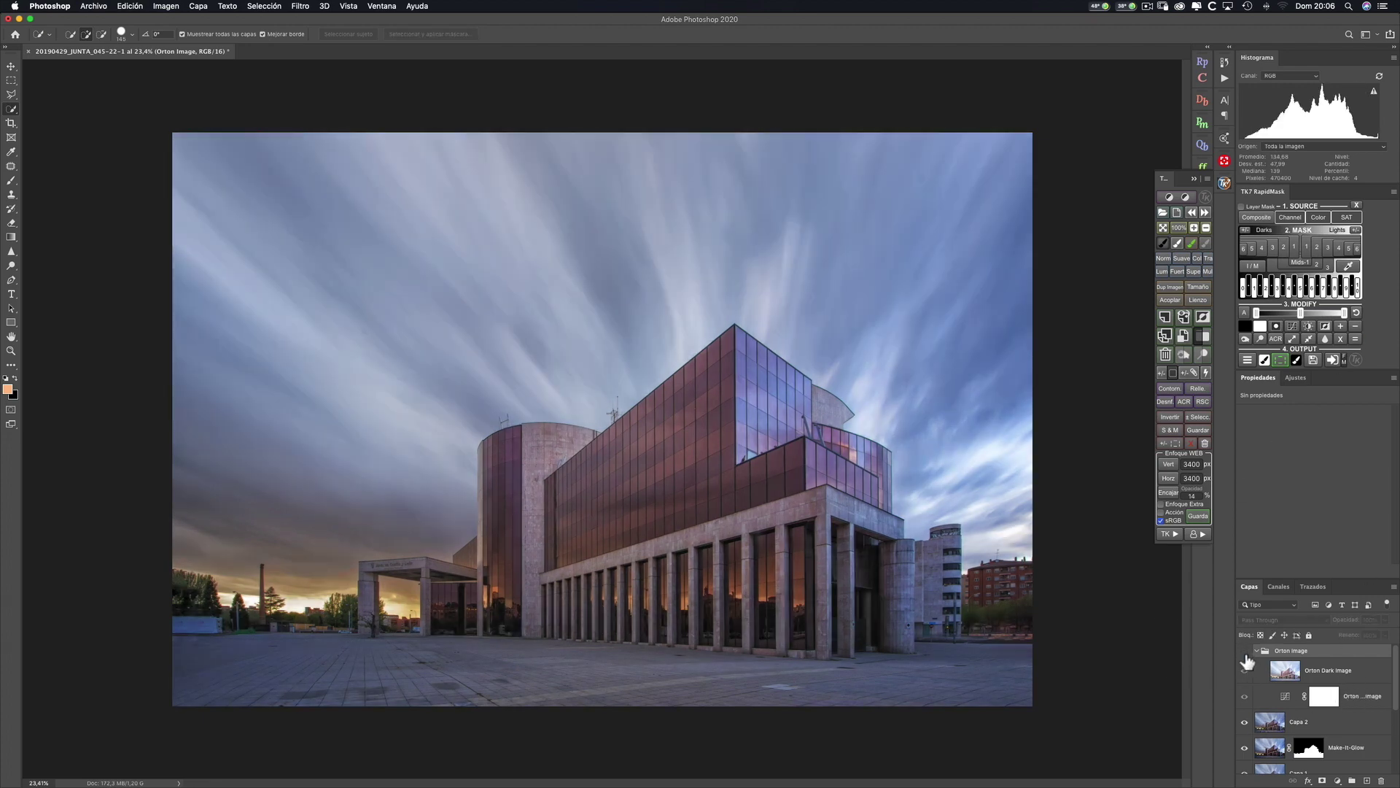
Step: Mask the Orton Image group with the Lights 1 luminosity mask, its midtones darkened, and compare the photo with and without the group
click(1306, 246)
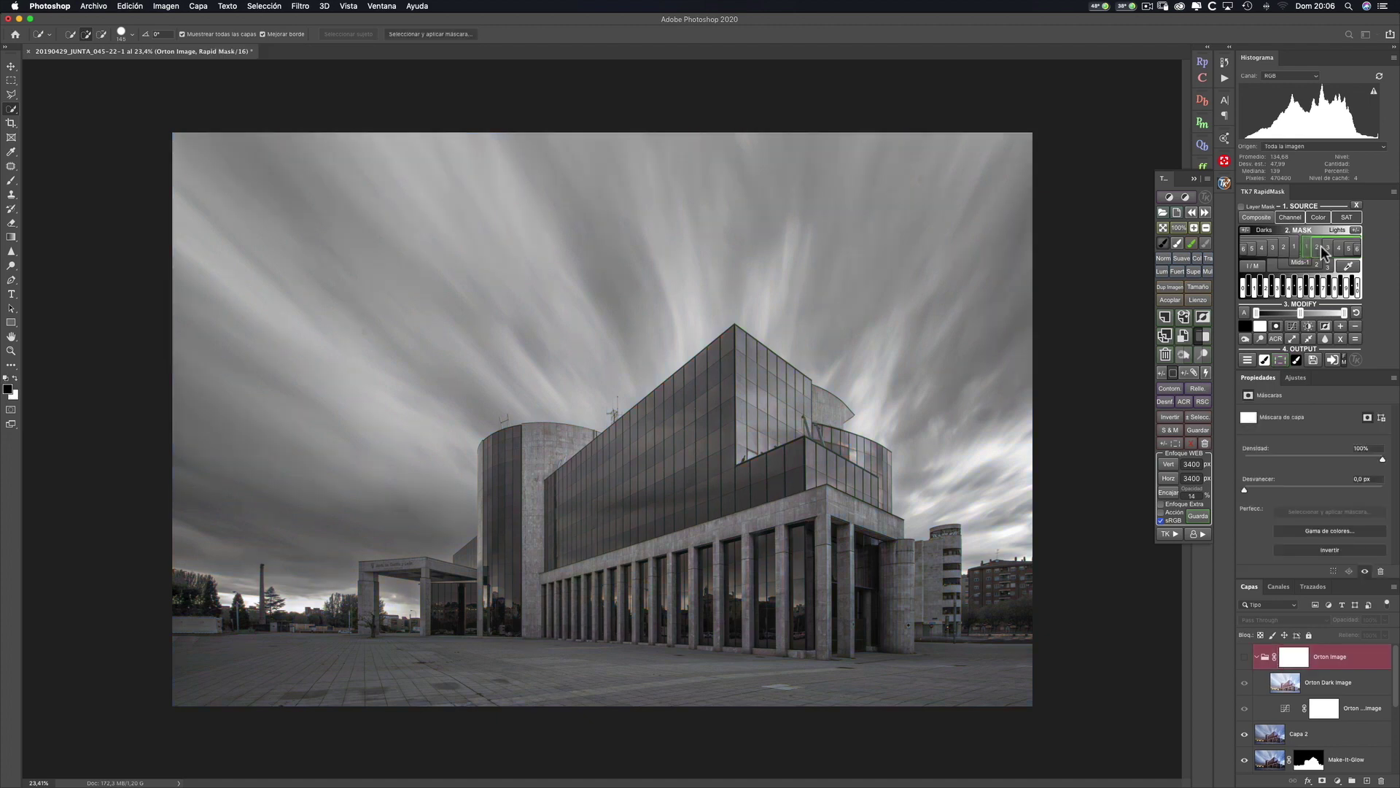
click(1306, 248)
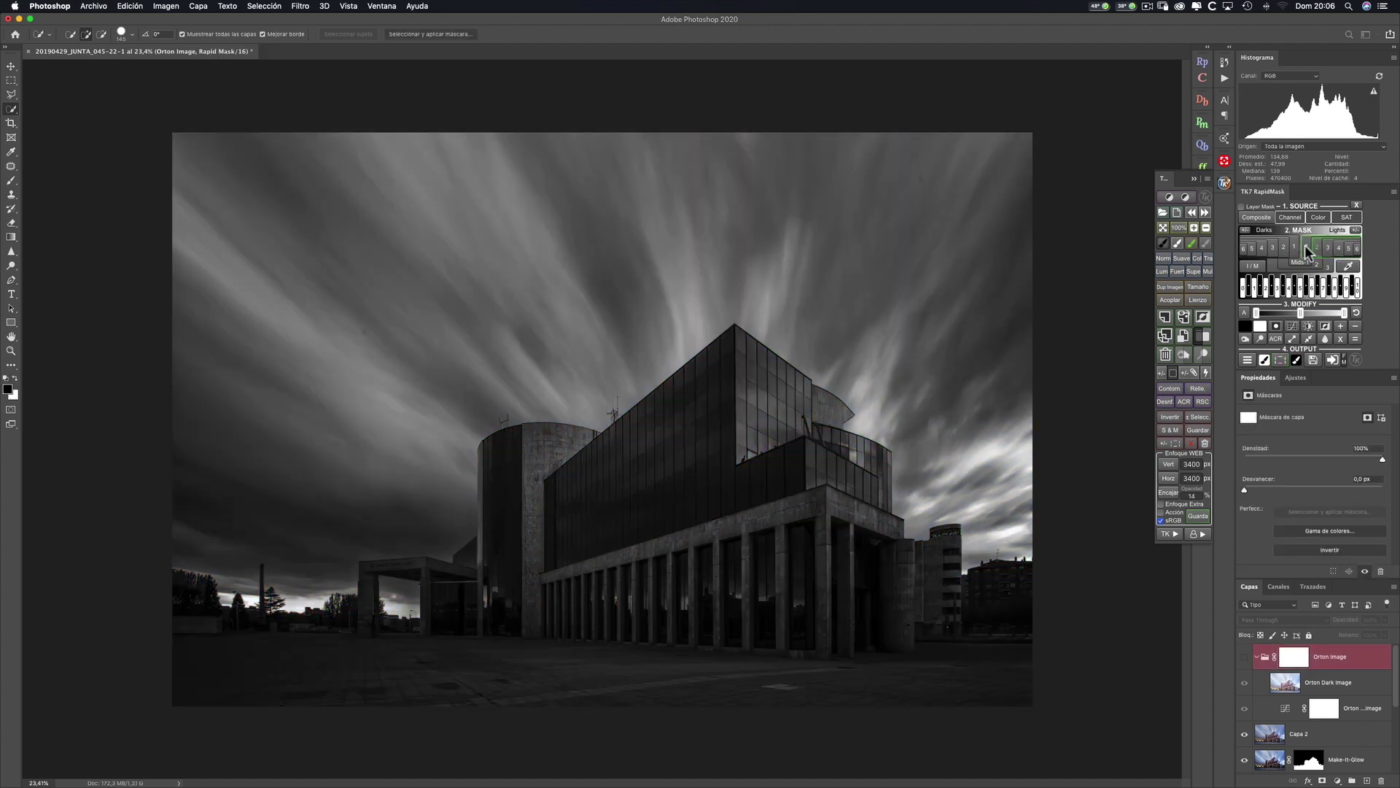
click(1301, 252)
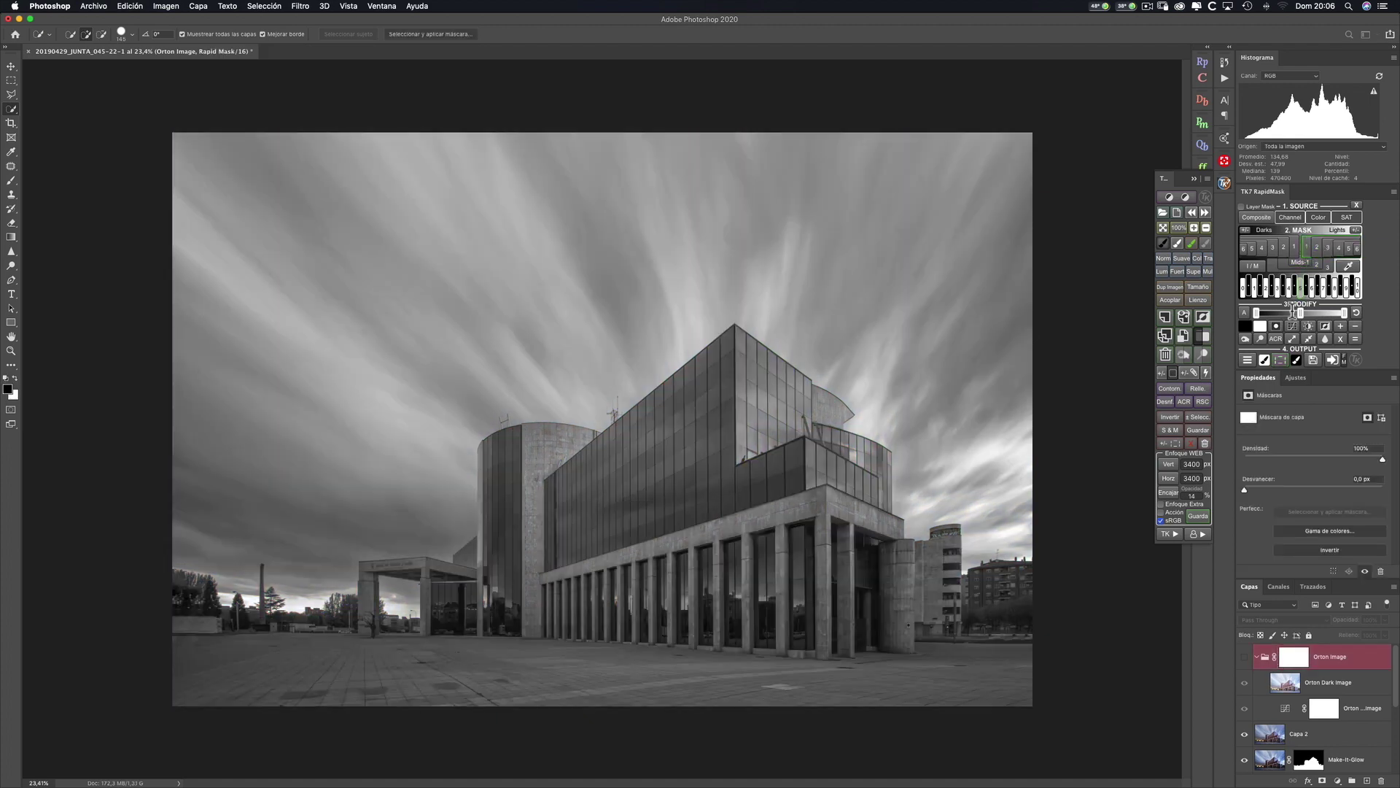
mouse_move(1301, 315)
drag(1308, 315, 1312, 315)
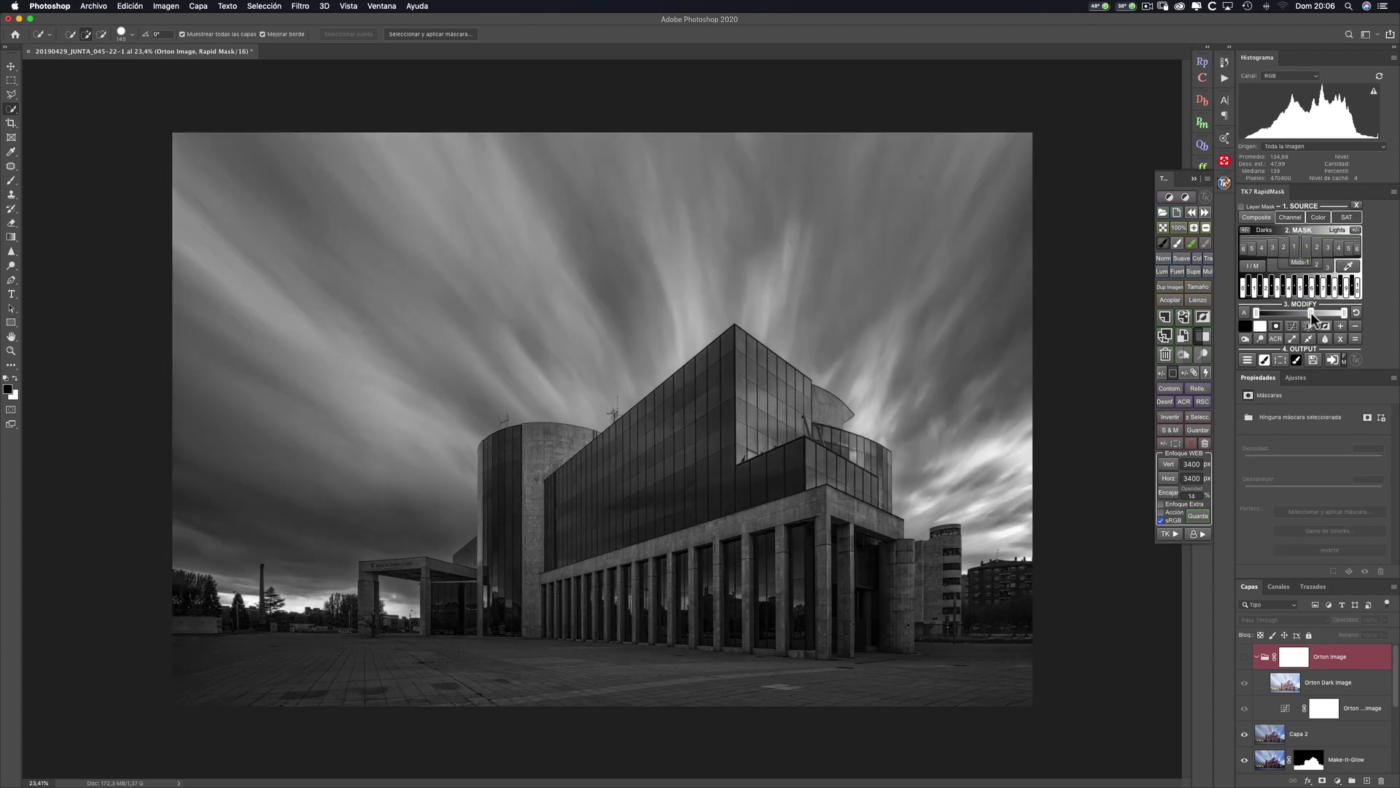
click(1332, 359)
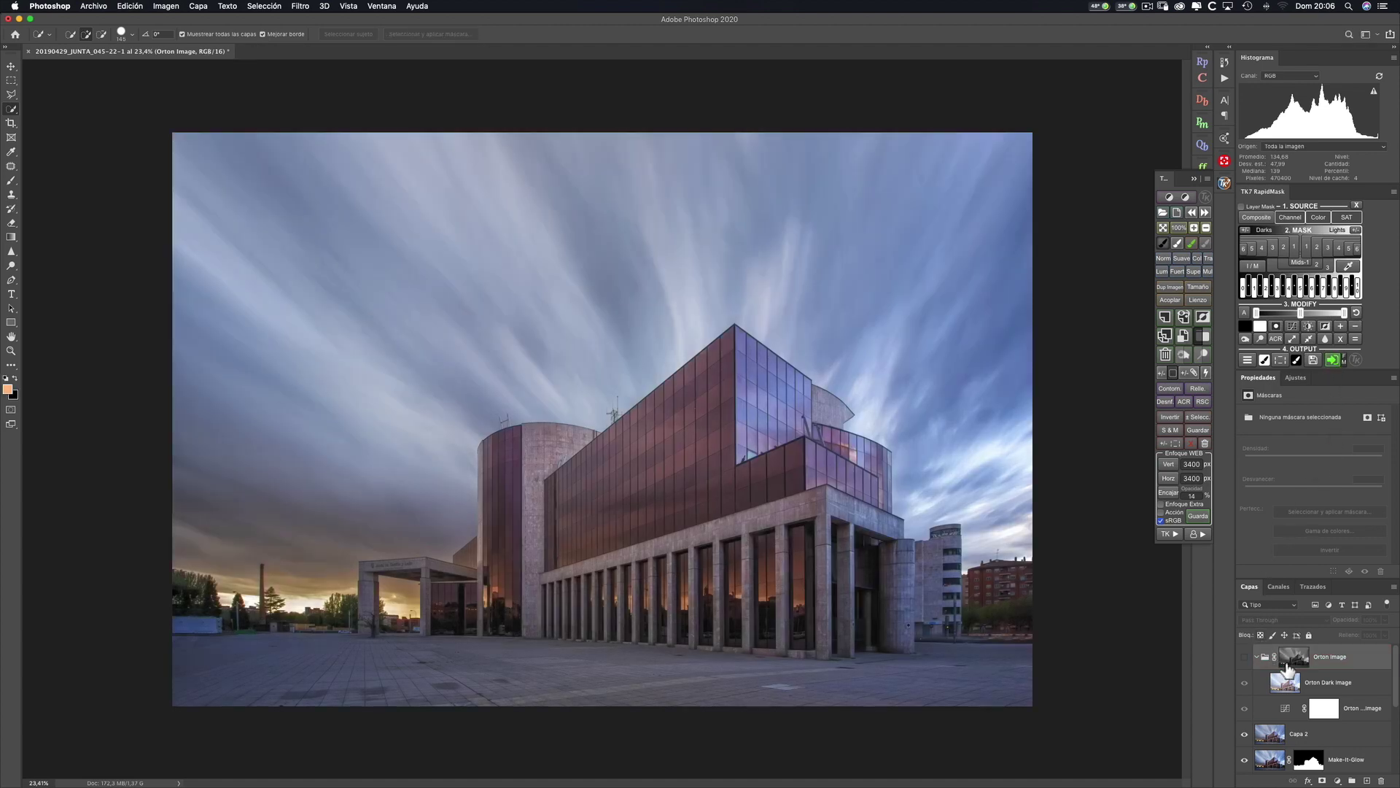
click(1245, 658)
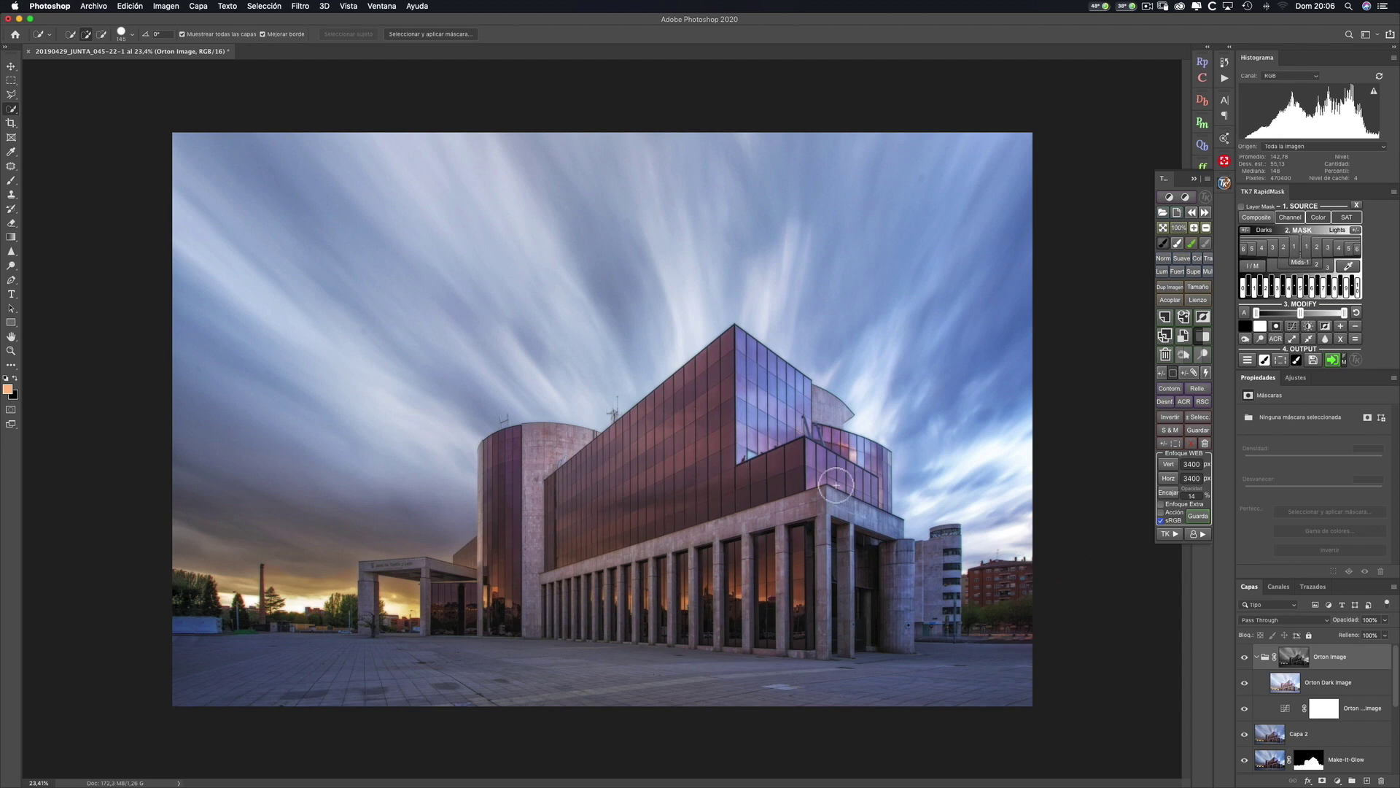
click(1244, 657)
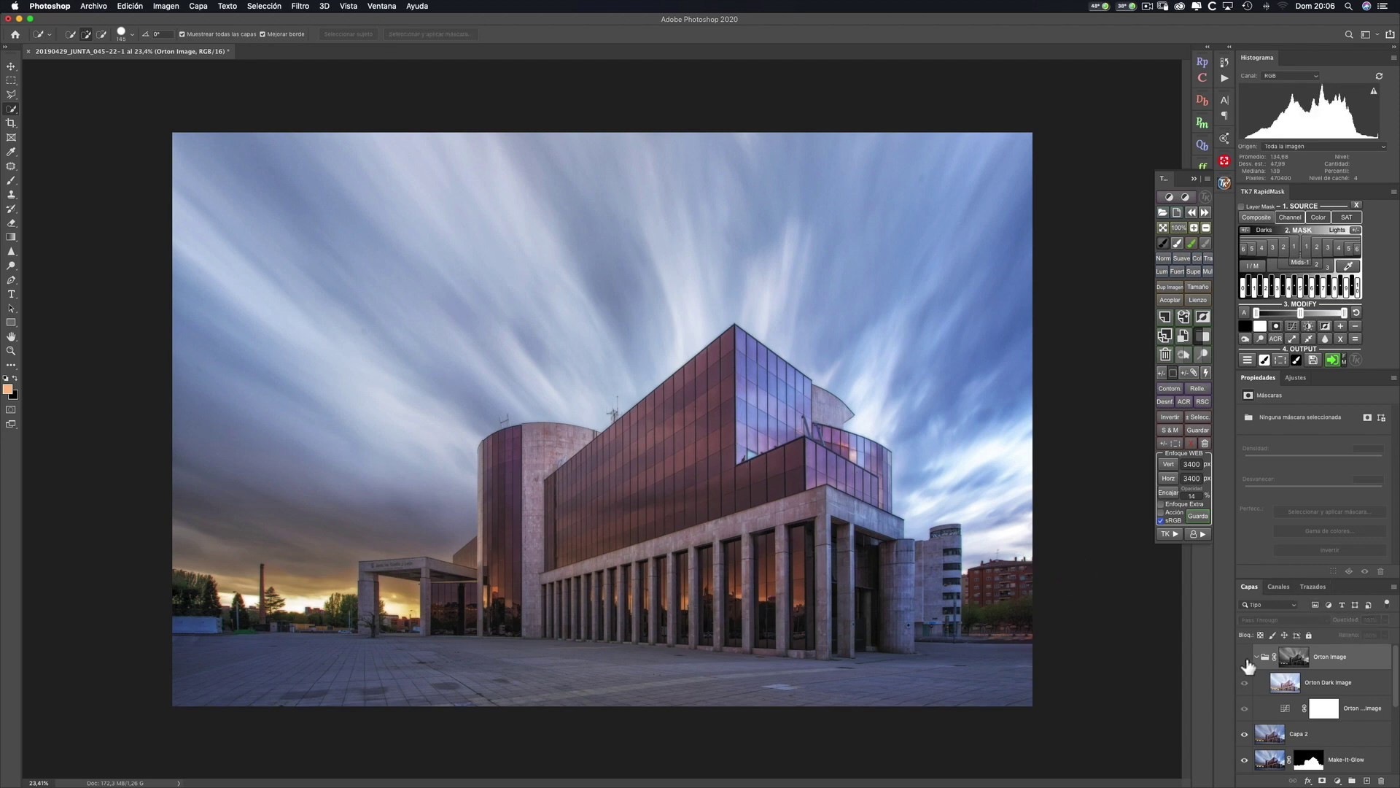
Step: Compare the photo with and without the Orton Image group, and reduce the group's opacity to roughly half
click(1244, 657)
click(1246, 658)
click(1246, 658)
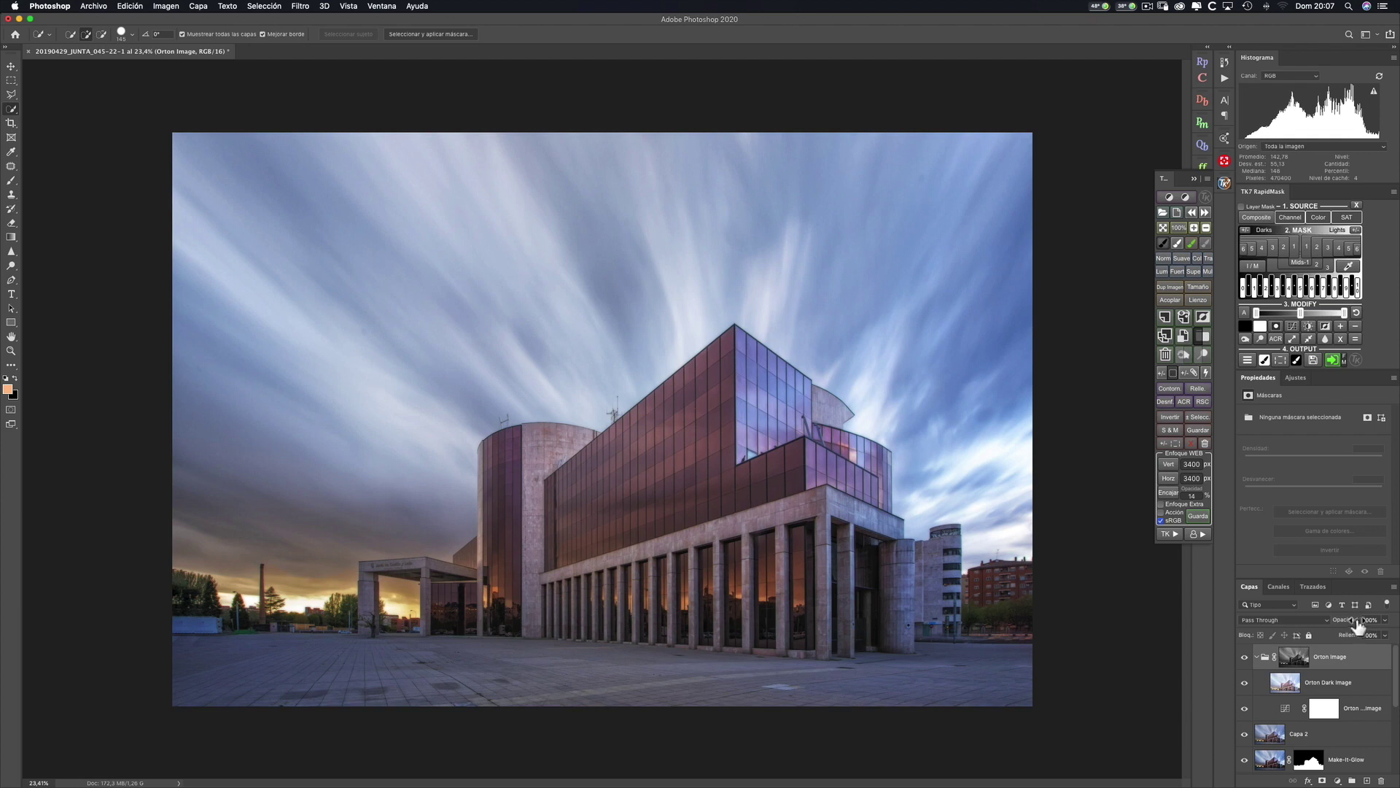
drag(1357, 620, 1351, 627)
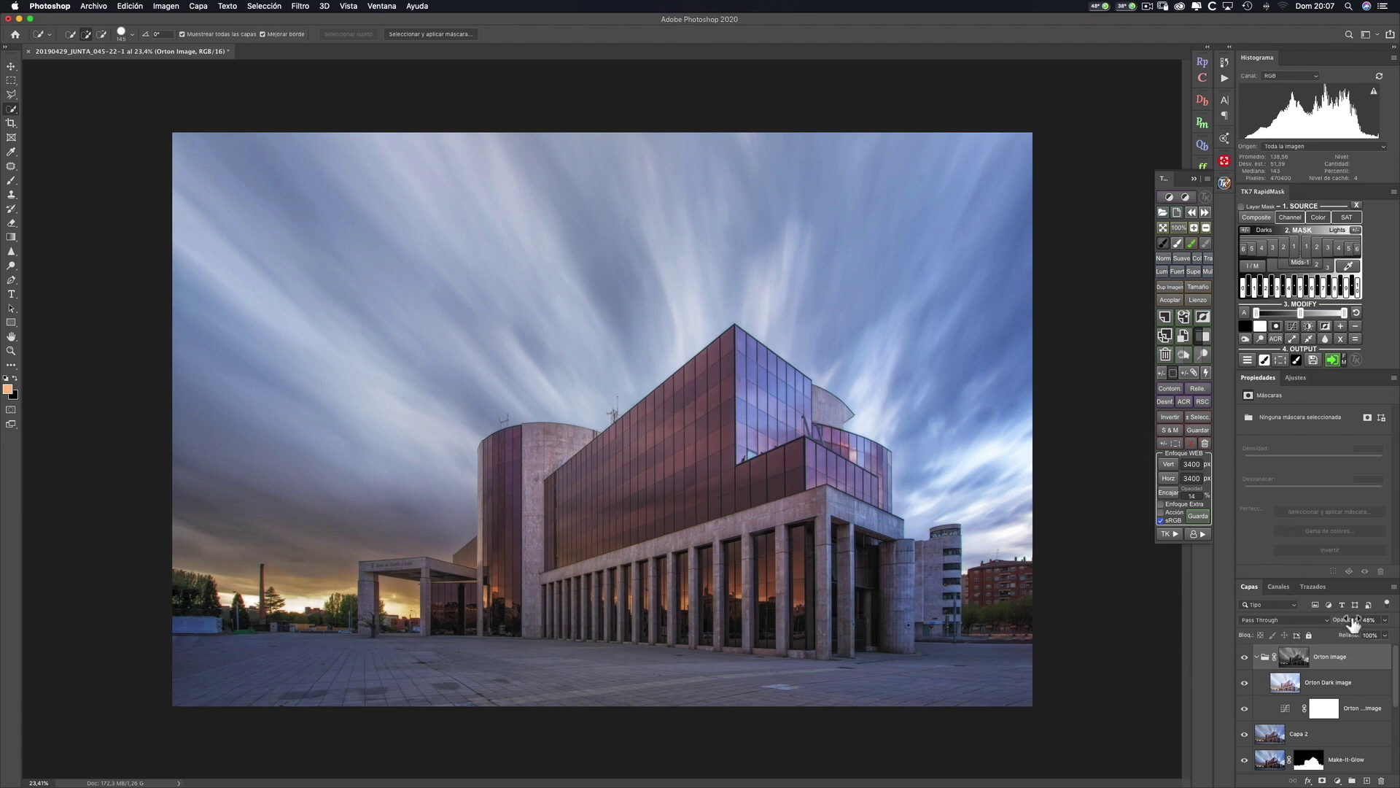
drag(1353, 625, 1342, 627)
Step: Create a new empty top layer with nothing selected, and sample the pale yellow #ecdfb0 from the sunset horizon as the foreground brush colour
click(1368, 781)
drag(1295, 656, 1278, 646)
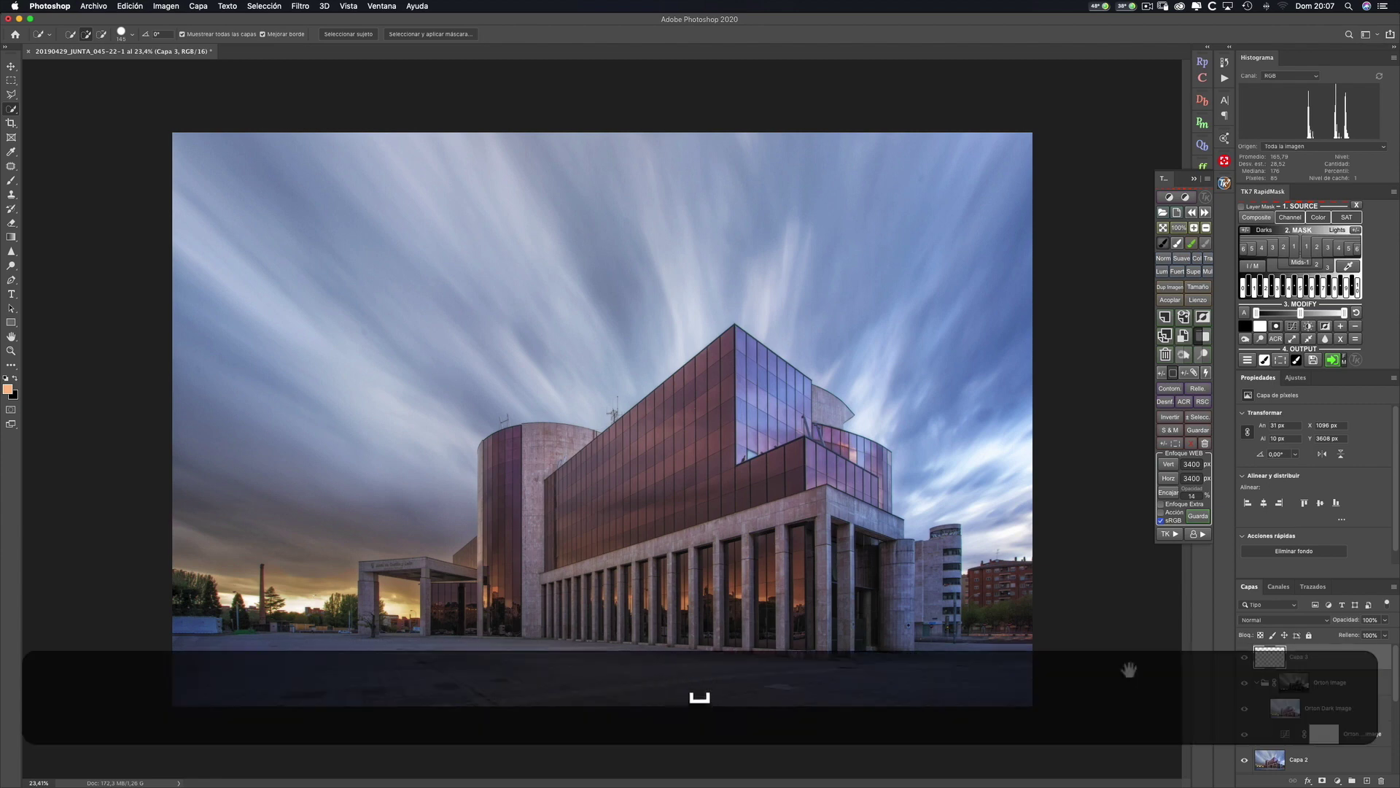
key(super+d)
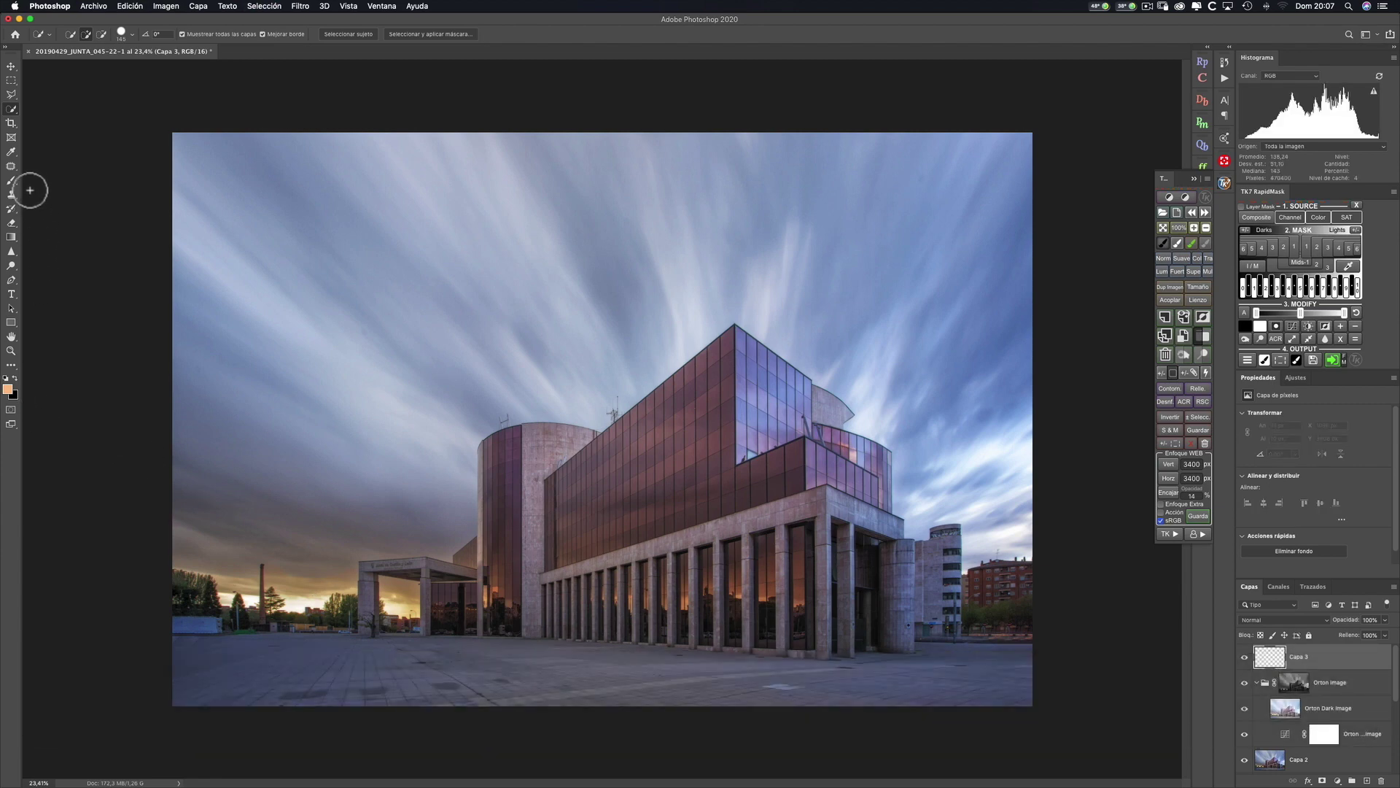
key(b)
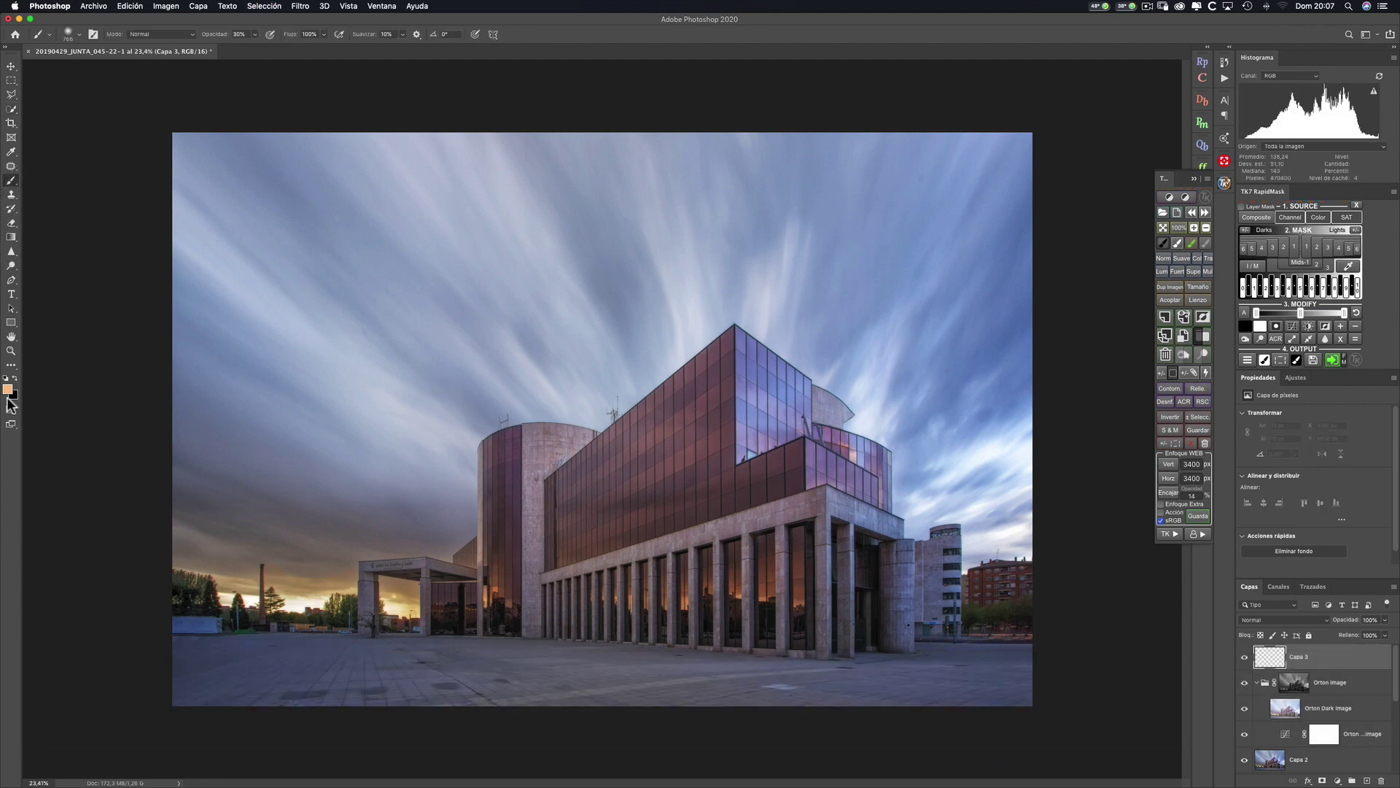
click(7, 391)
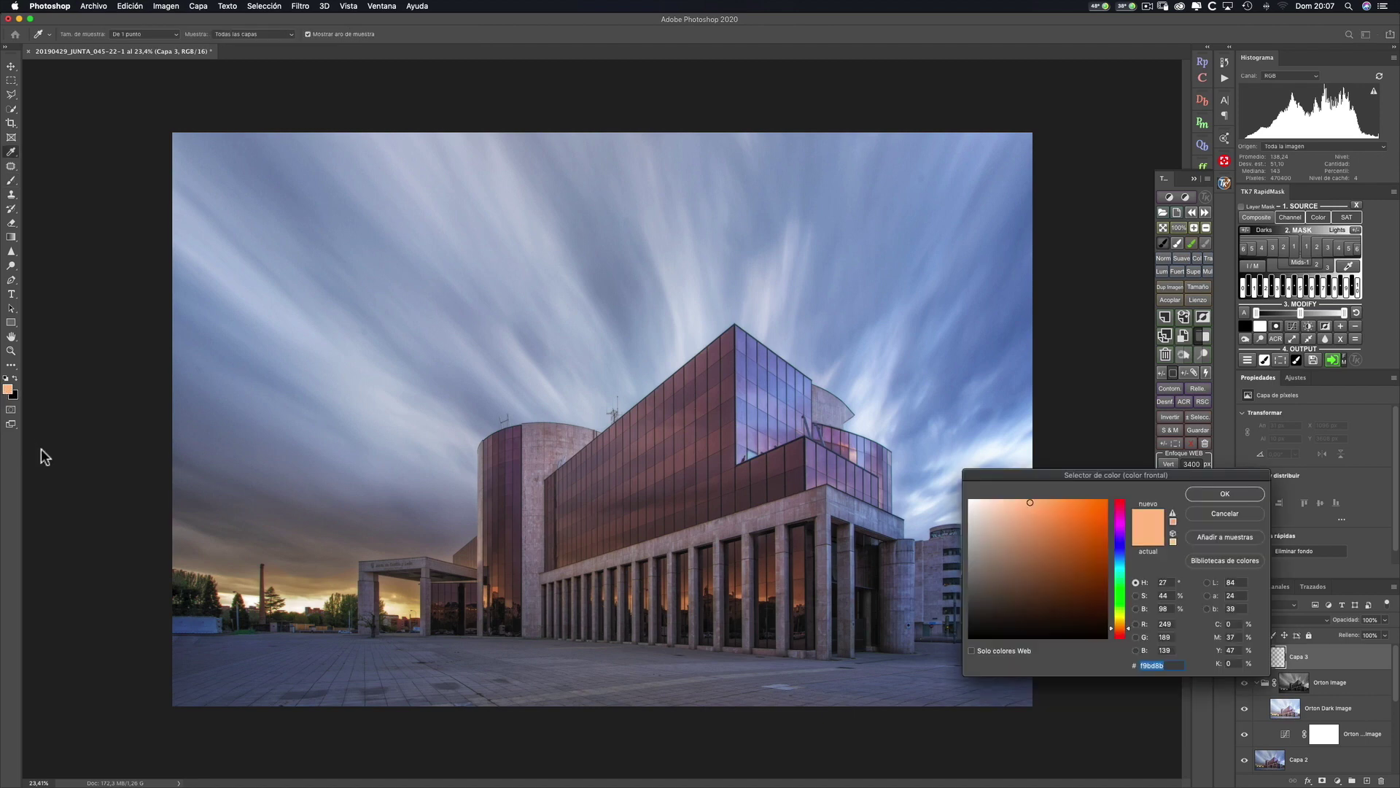
click(330, 588)
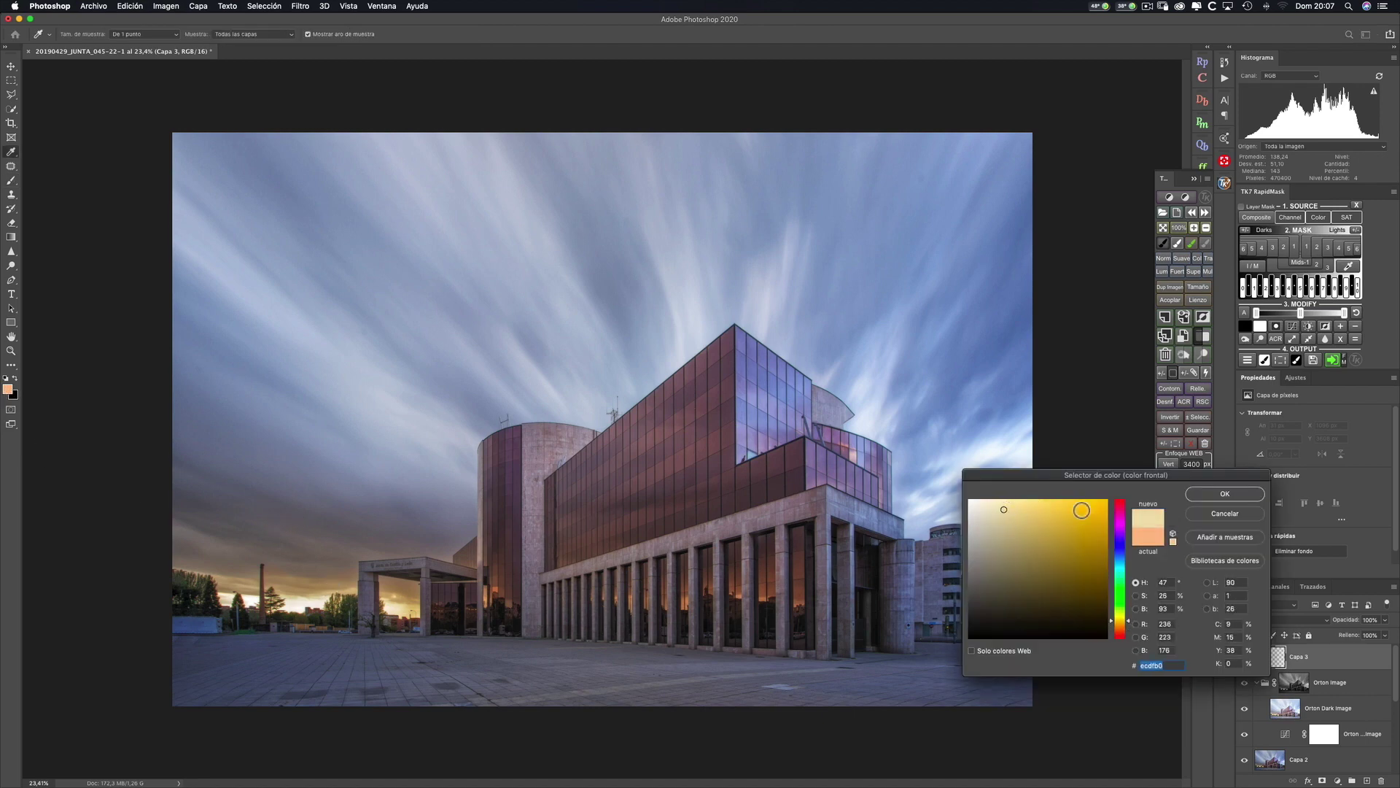
click(1225, 494)
Step: Paint a large soft dab of the pale yellow over the area between the portico and the cylindrical tower
mouse_move(471, 543)
mouse_down()
mouse_move(600, 541)
mouse_move(544, 536)
mouse_up()
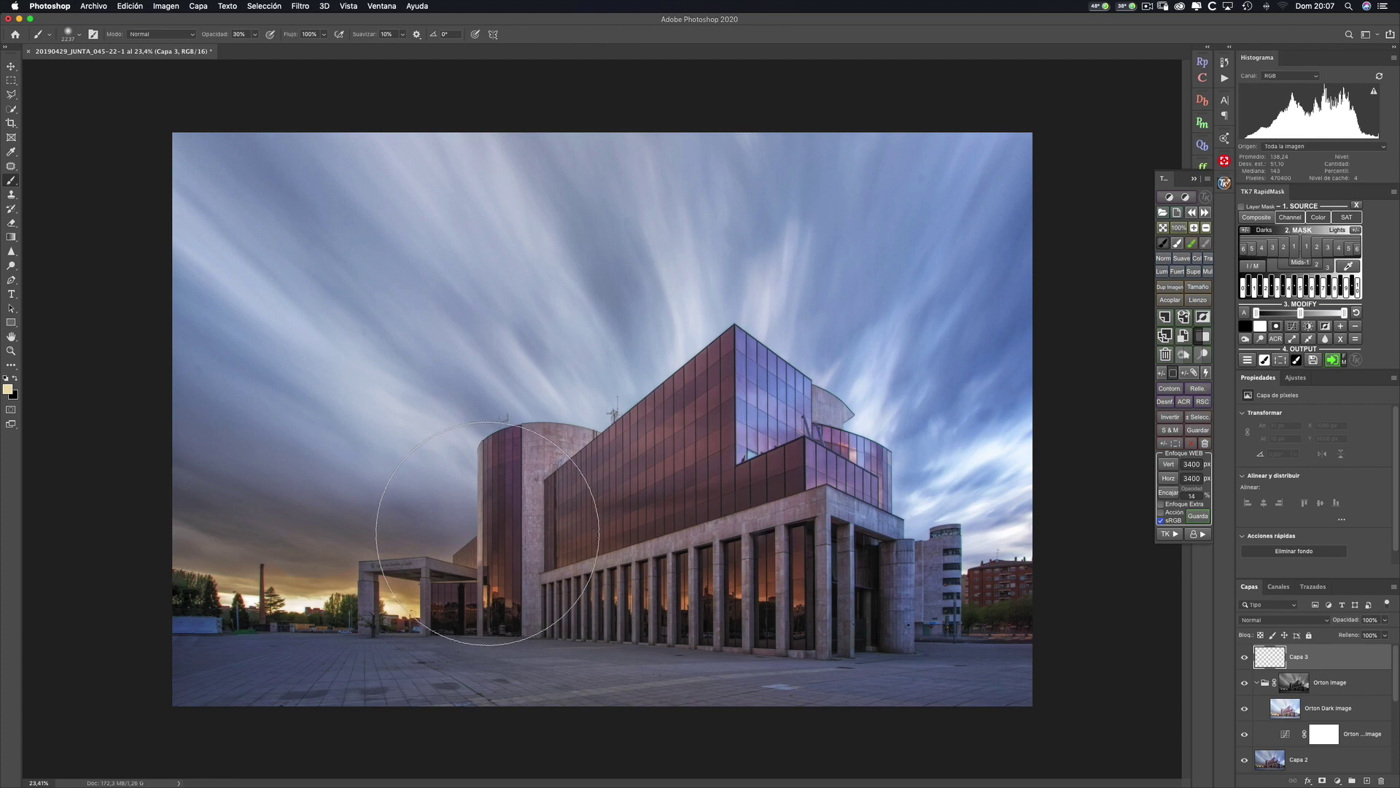
click(469, 531)
click(467, 533)
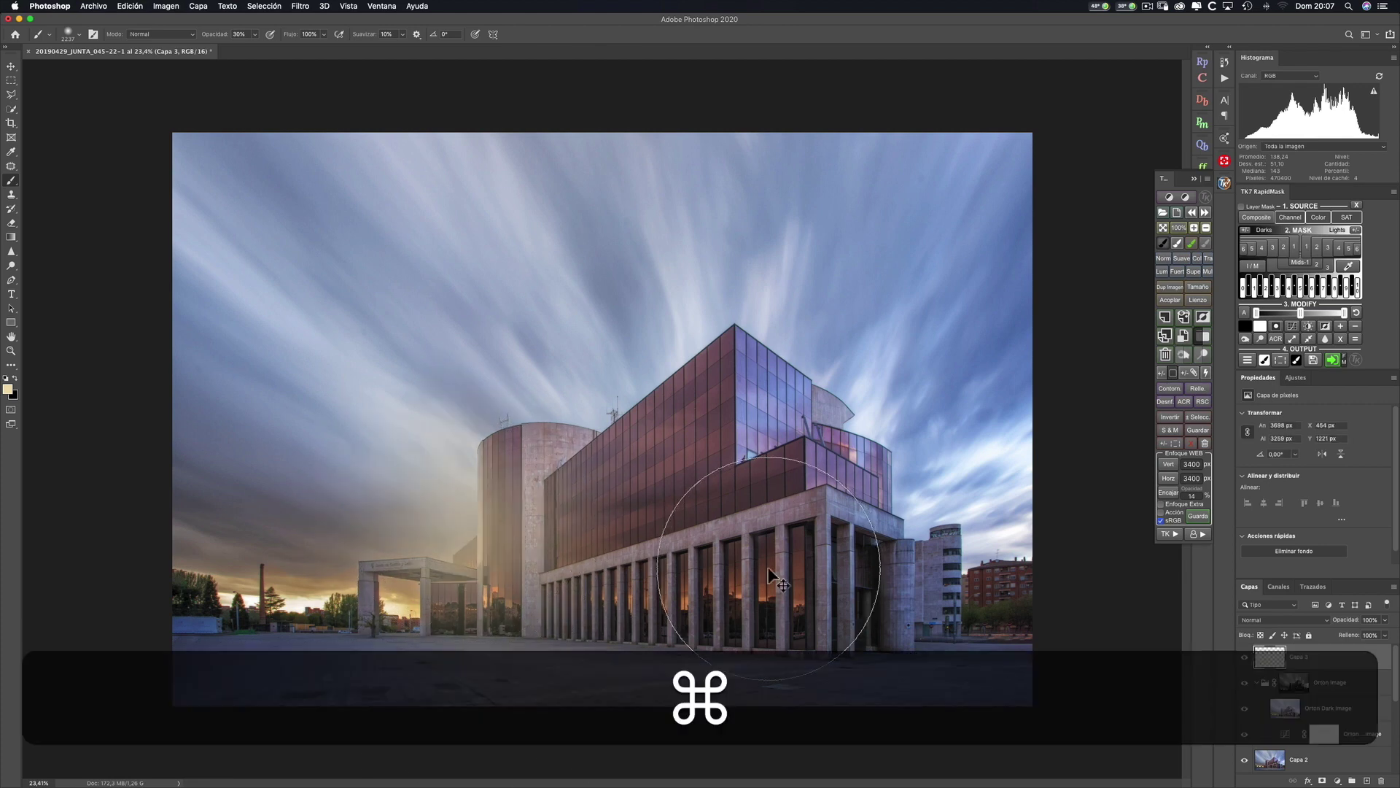
Step: Free-transform the yellow dab to about three times its width and place it over the sunset horizon on the photo's left side
key(super+t)
drag(442, 508, 343, 551)
drag(575, 543, 1233, 543)
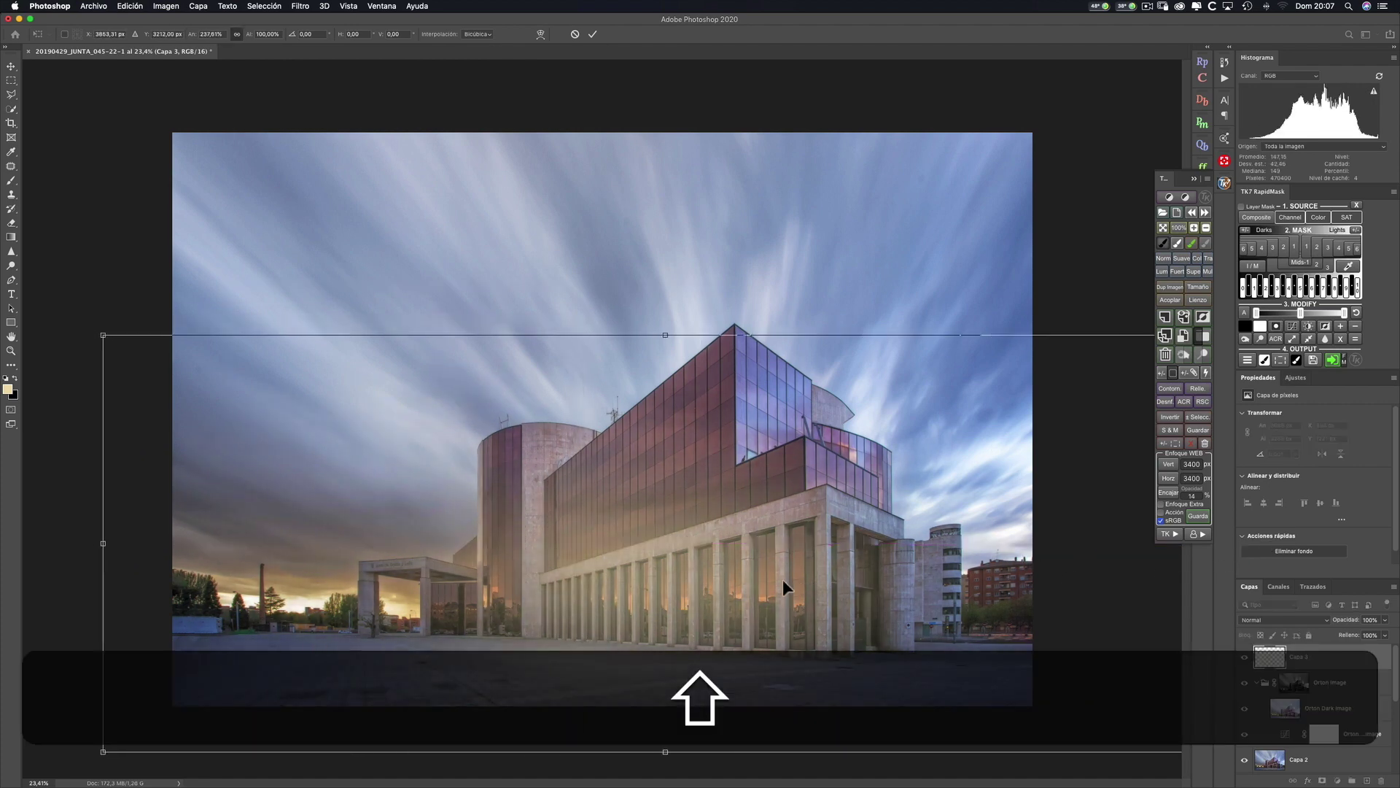
drag(819, 581, 519, 574)
drag(934, 534, 1155, 534)
drag(478, 332, 483, 340)
drag(510, 548, 448, 550)
drag(1089, 535, 1159, 534)
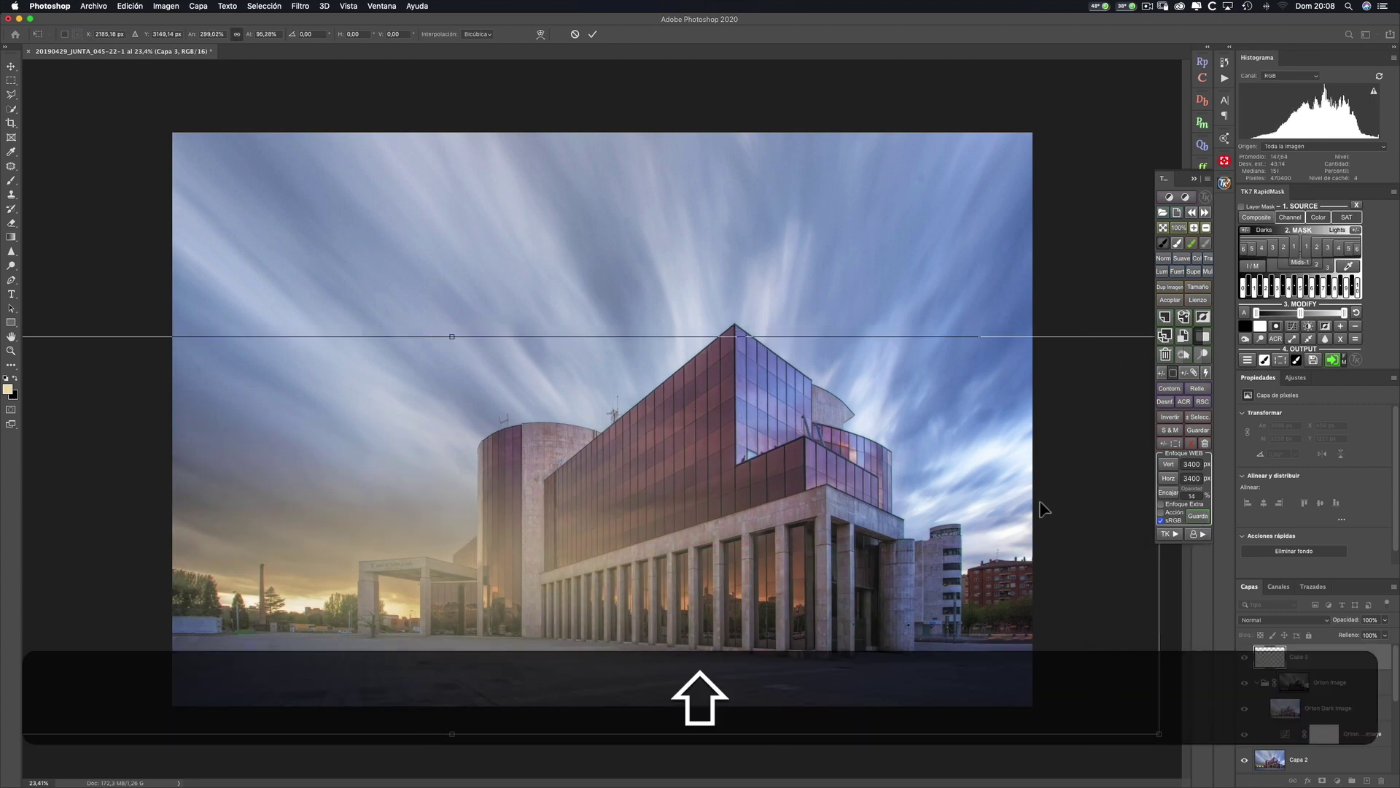
mouse_move(472, 340)
mouse_down()
mouse_move(457, 321)
mouse_move(475, 490)
mouse_move(419, 505)
mouse_move(487, 514)
mouse_up()
key(Return)
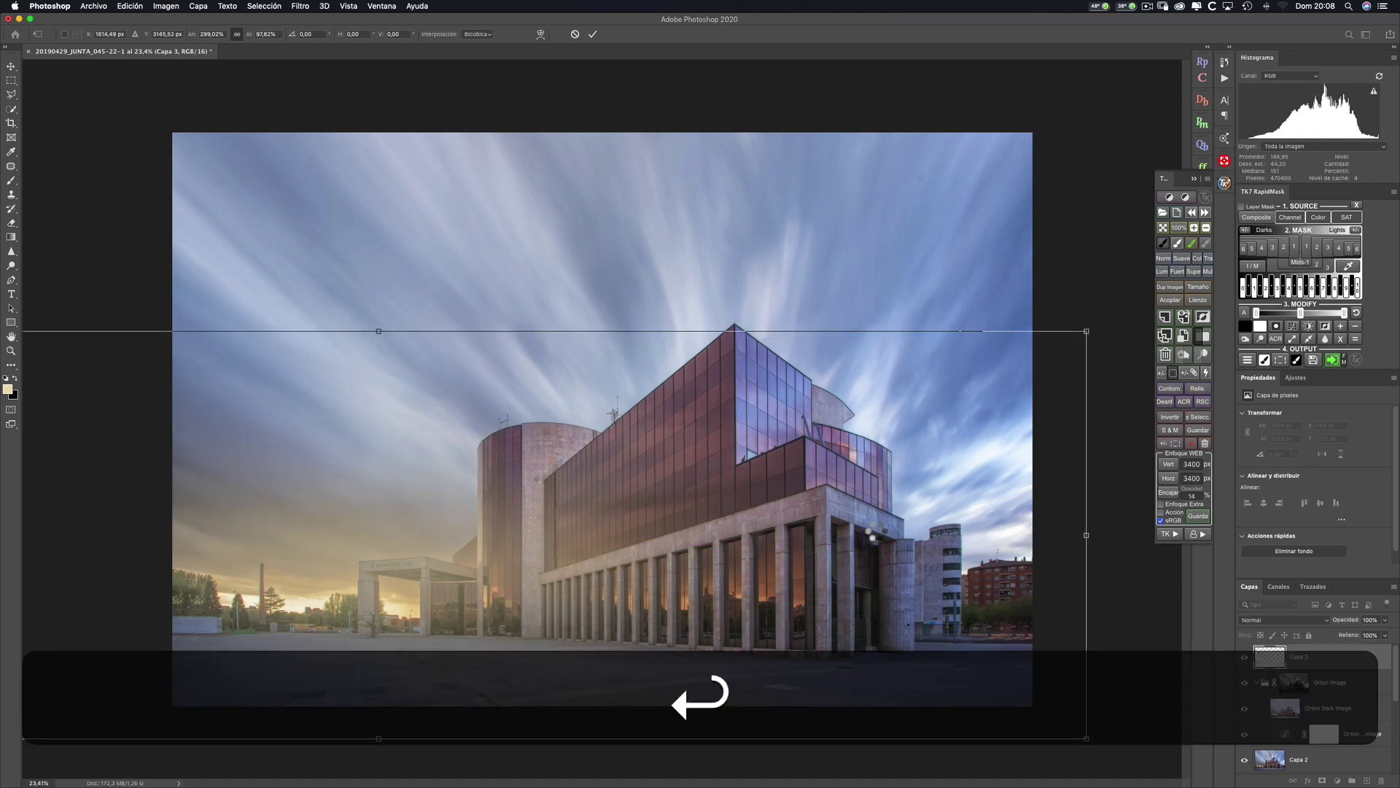
Step: Set the yellow glow layer's blend mode to Luz suave, and compare the photo with and without the layer
click(1275, 619)
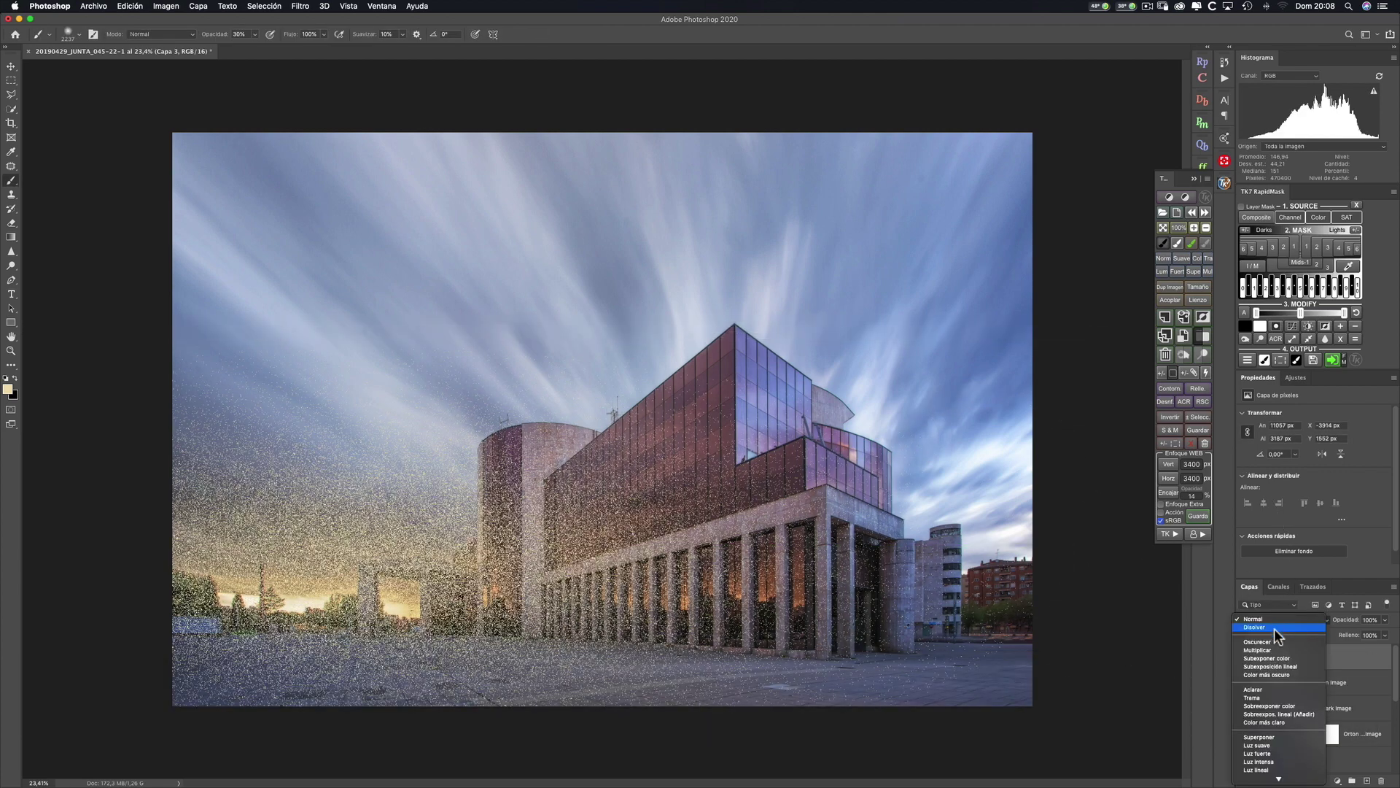
click(1279, 746)
click(1245, 657)
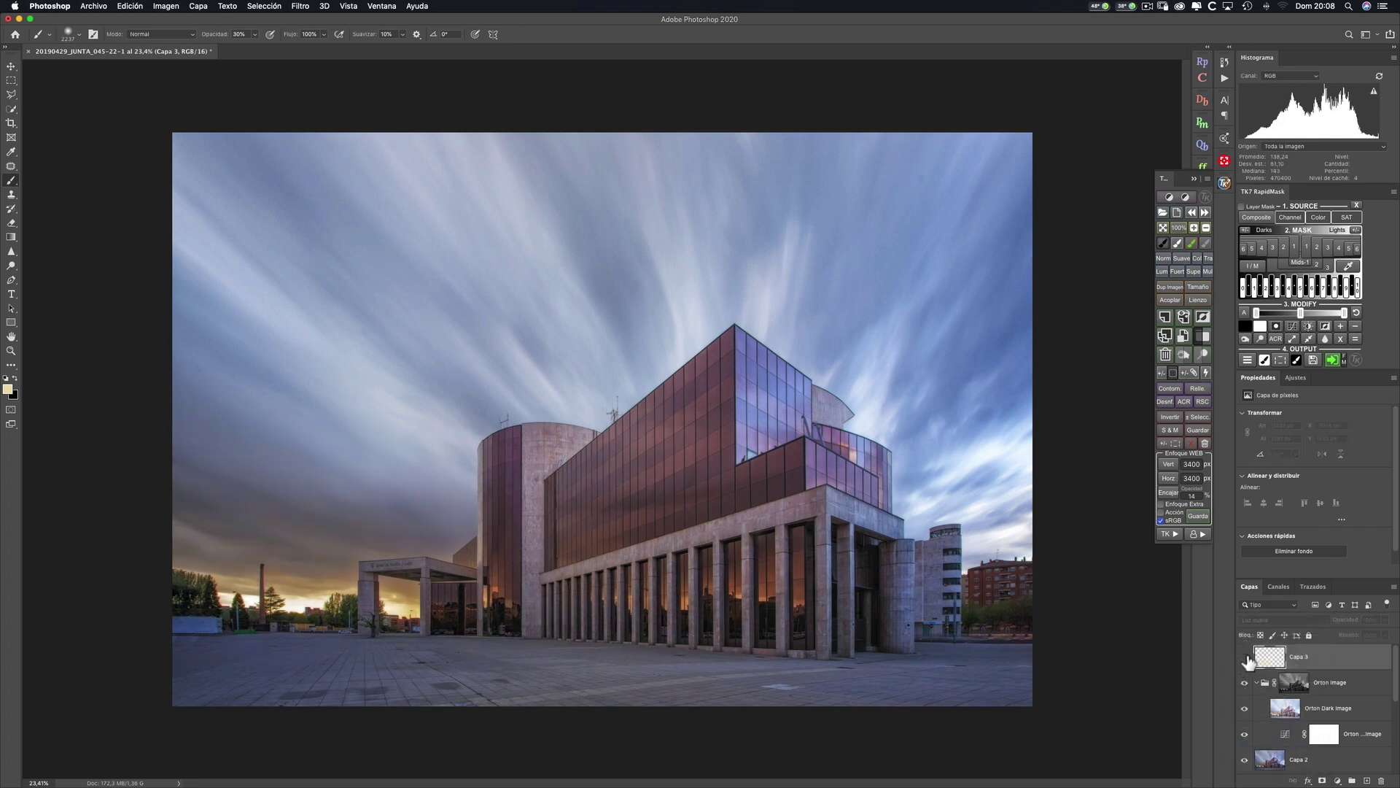
click(1245, 657)
Step: Try the Aclarar blend mode on the glow layer at reduced opacity, then return to Luz suave and raise the opacity slightly
click(1276, 619)
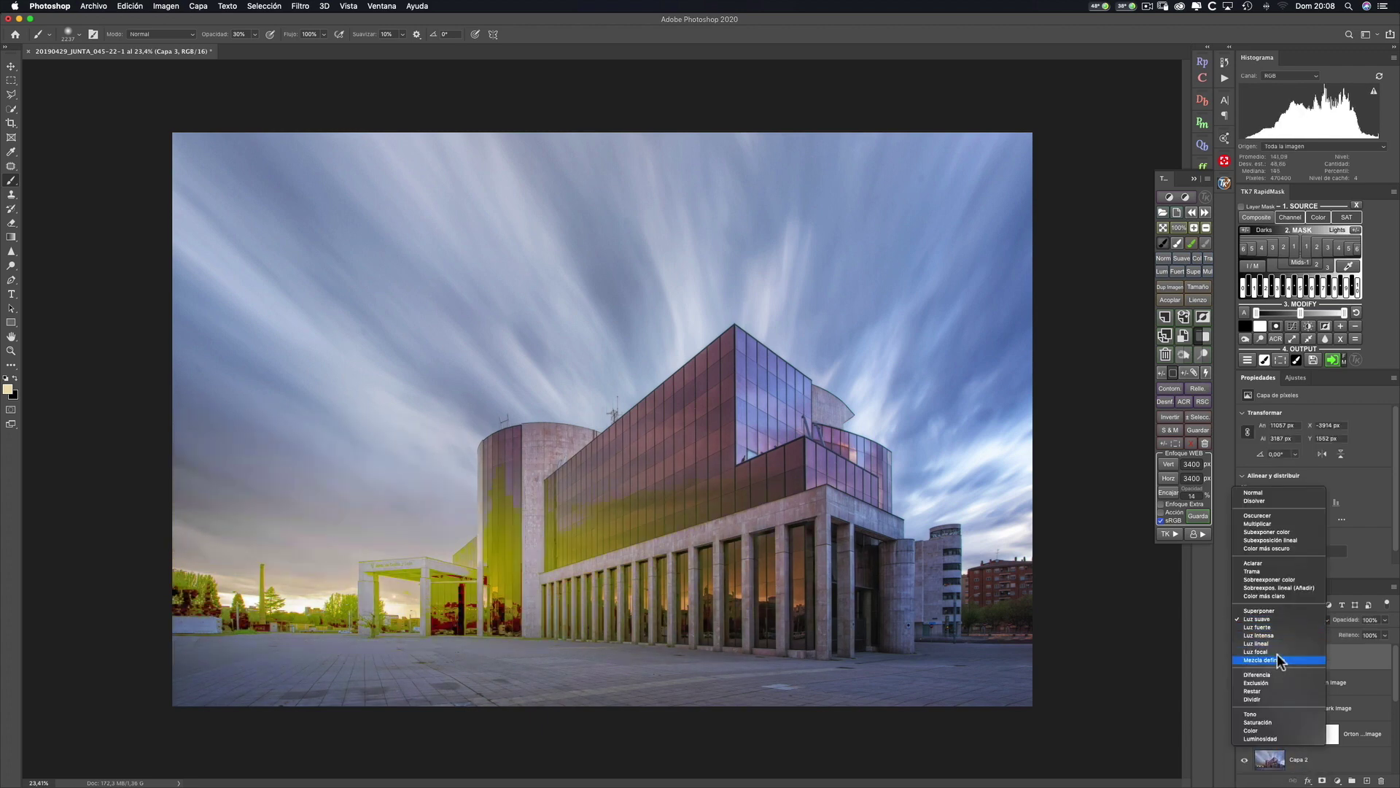
click(1270, 569)
drag(1358, 620, 1327, 623)
click(1280, 621)
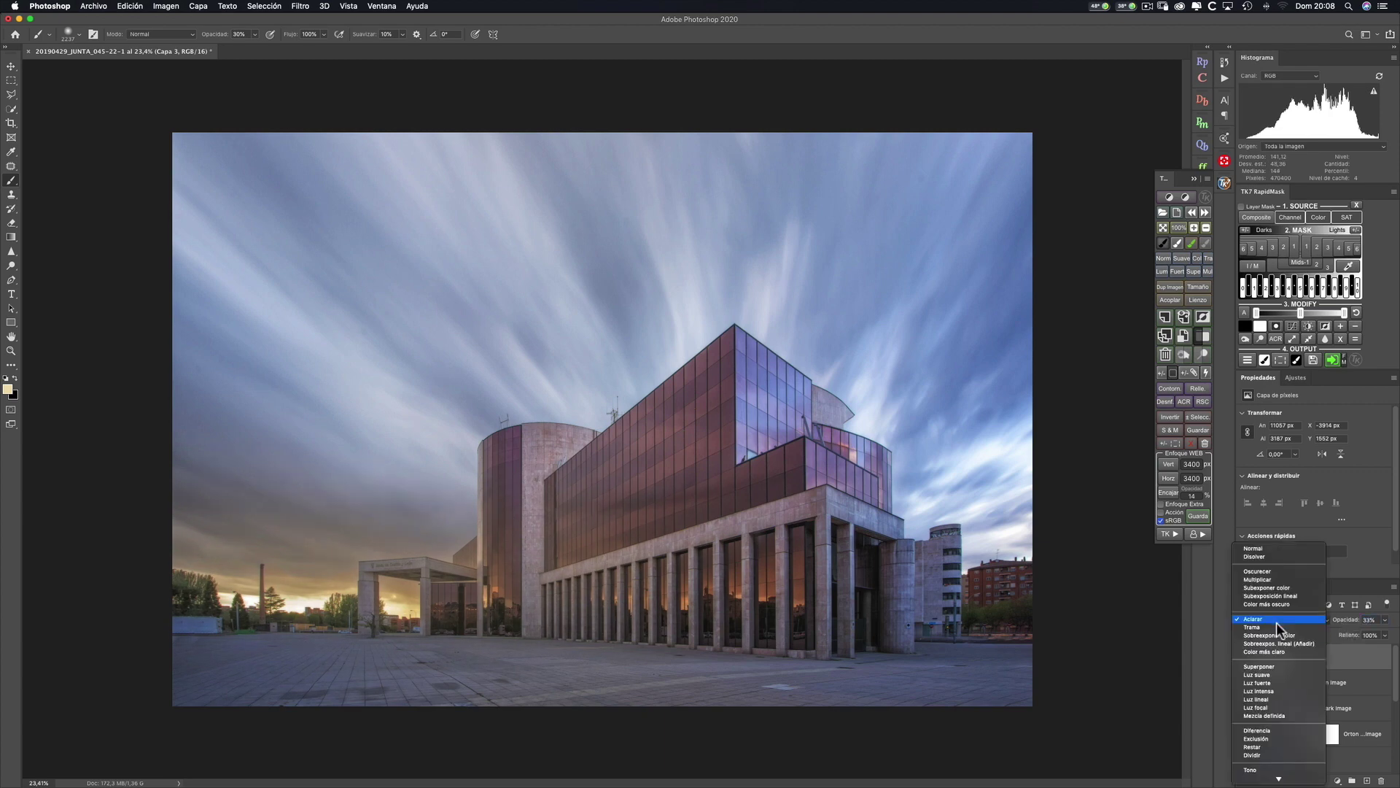
click(1258, 674)
drag(1345, 626, 1356, 626)
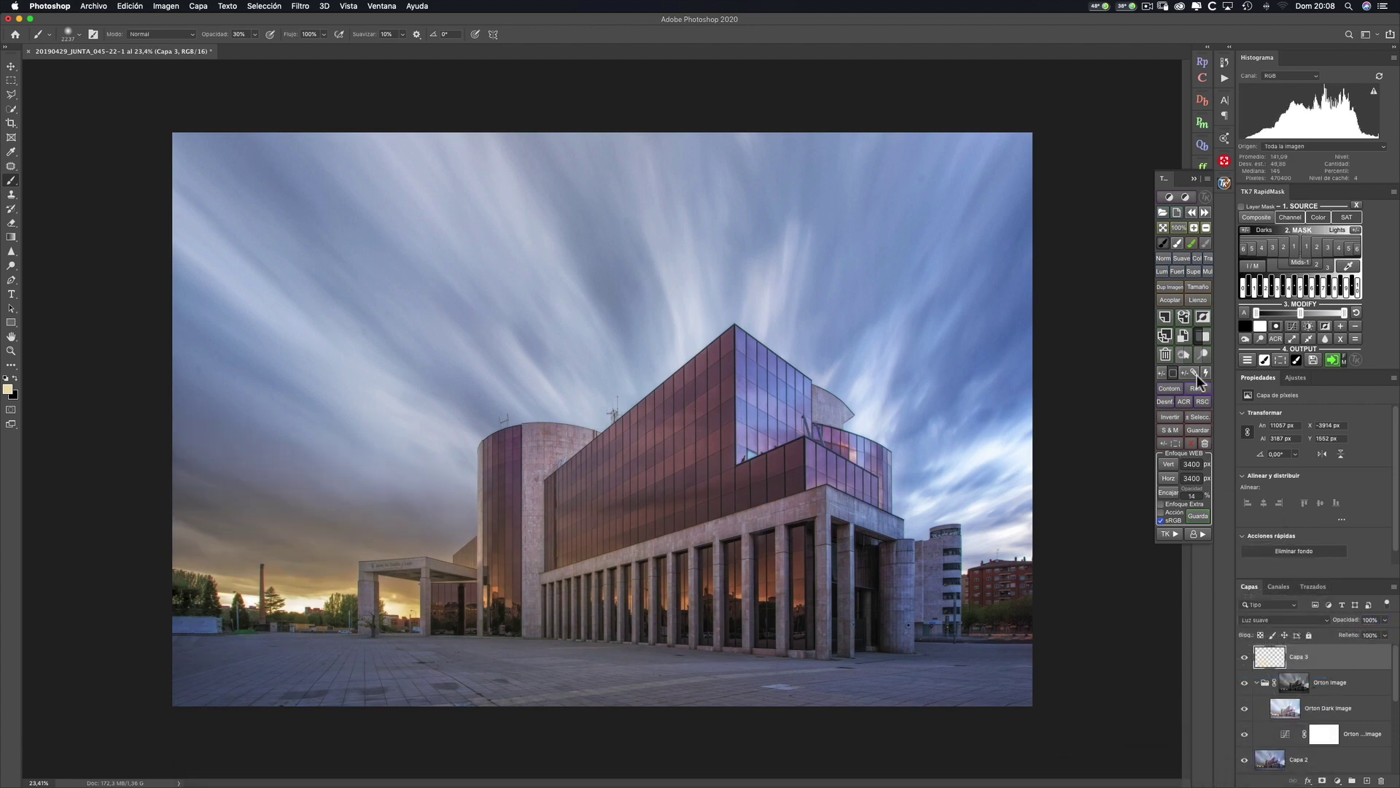
Step: Sharpen the photo with a stamped layer of all visible layers, filtered with High Pass at a 1.0 pixel radius and blended as Superponer
click(1183, 318)
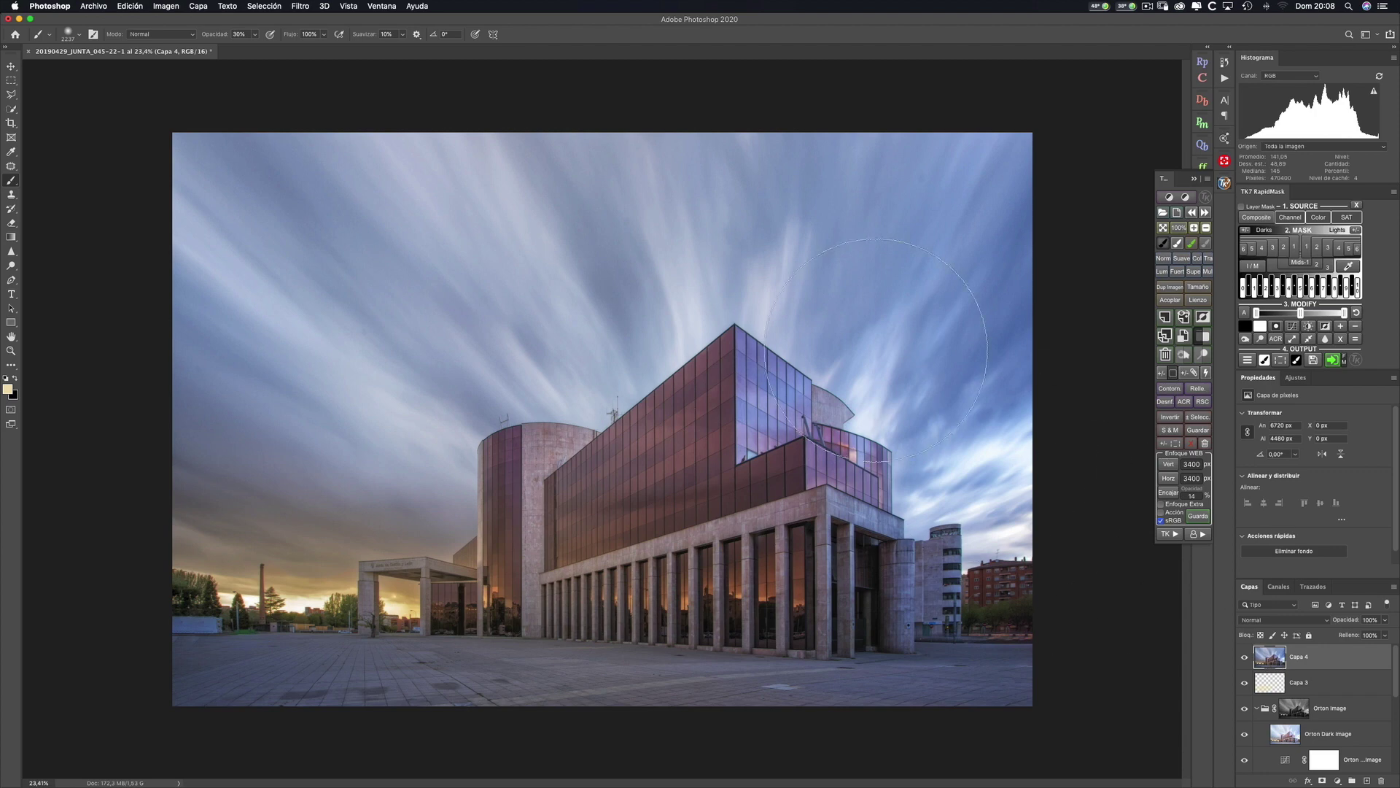
click(299, 6)
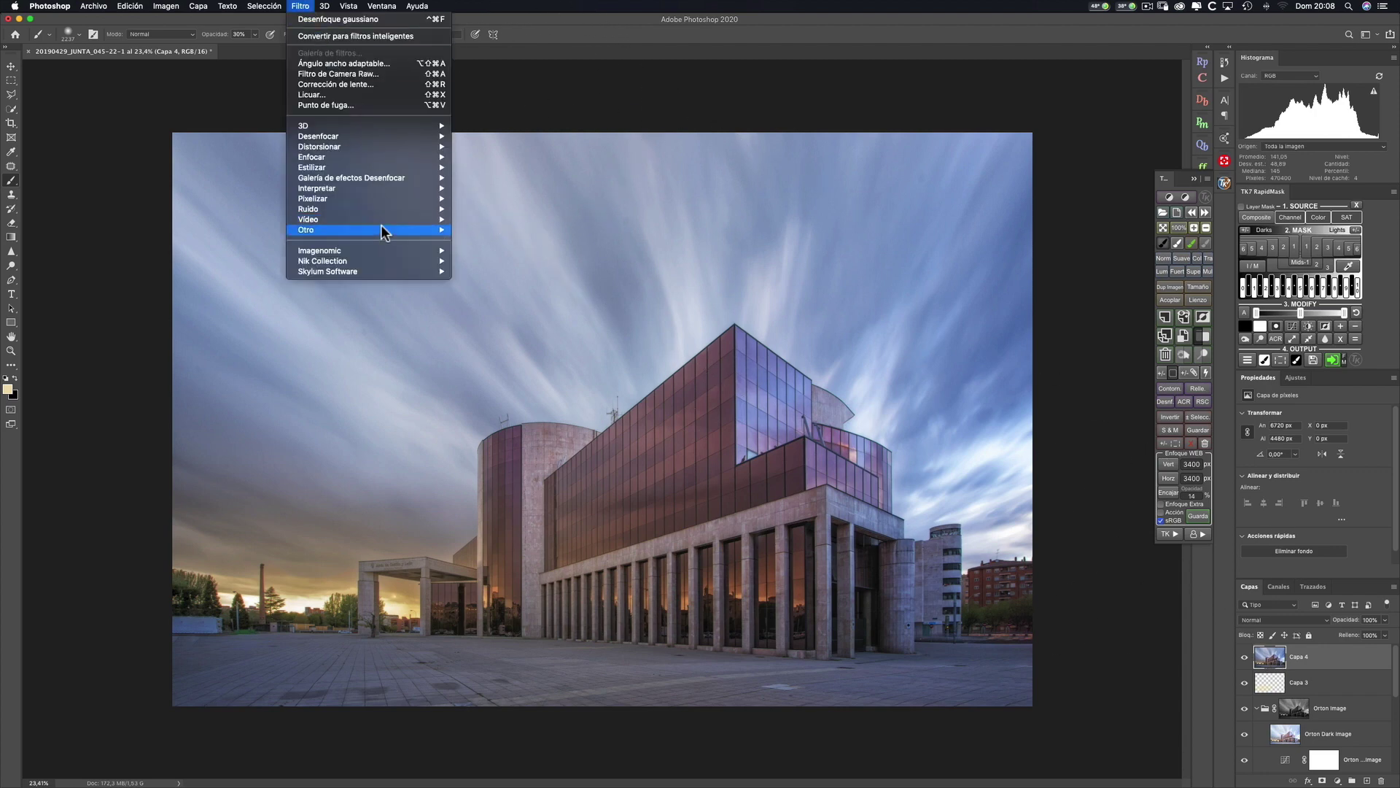
mouse_move(384, 232)
click(519, 282)
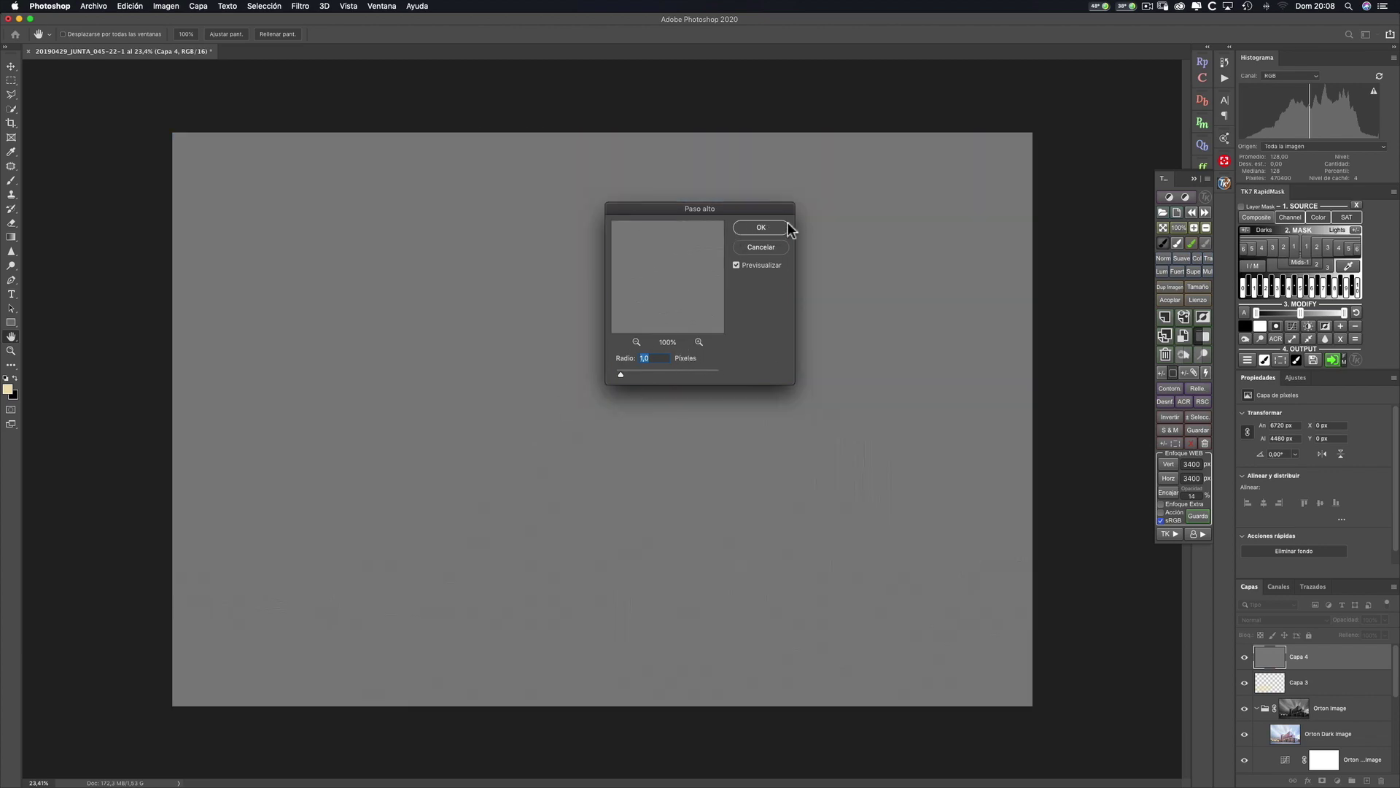
click(764, 228)
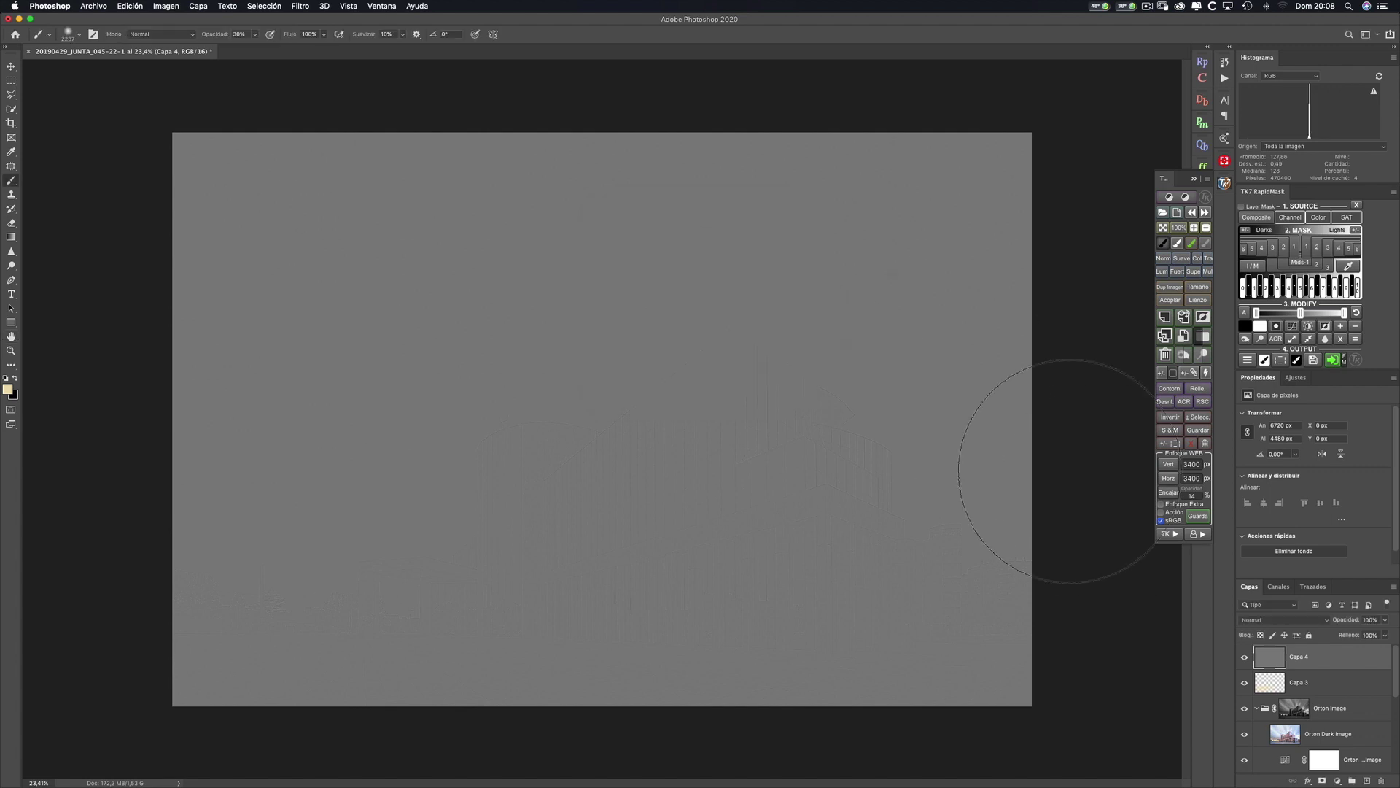
click(1292, 619)
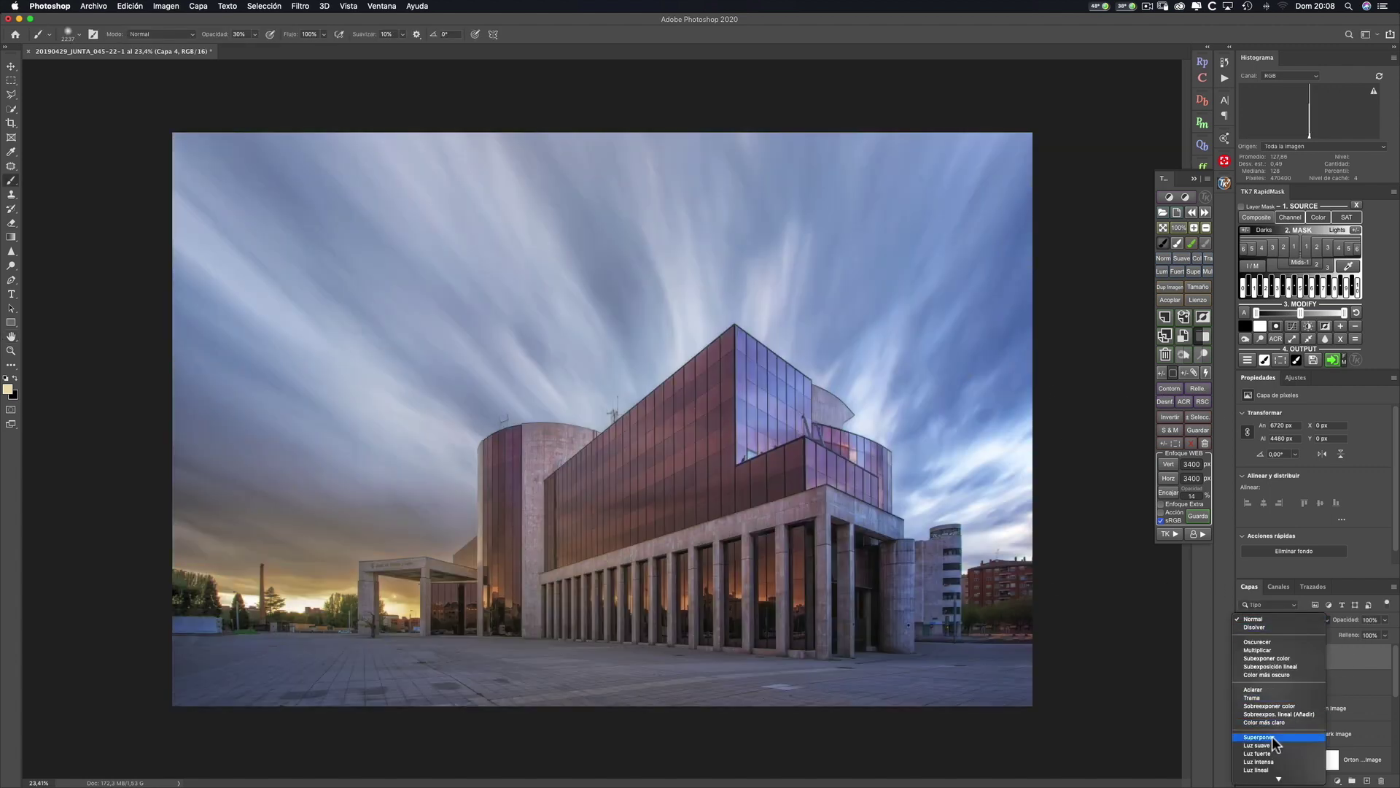
click(1274, 738)
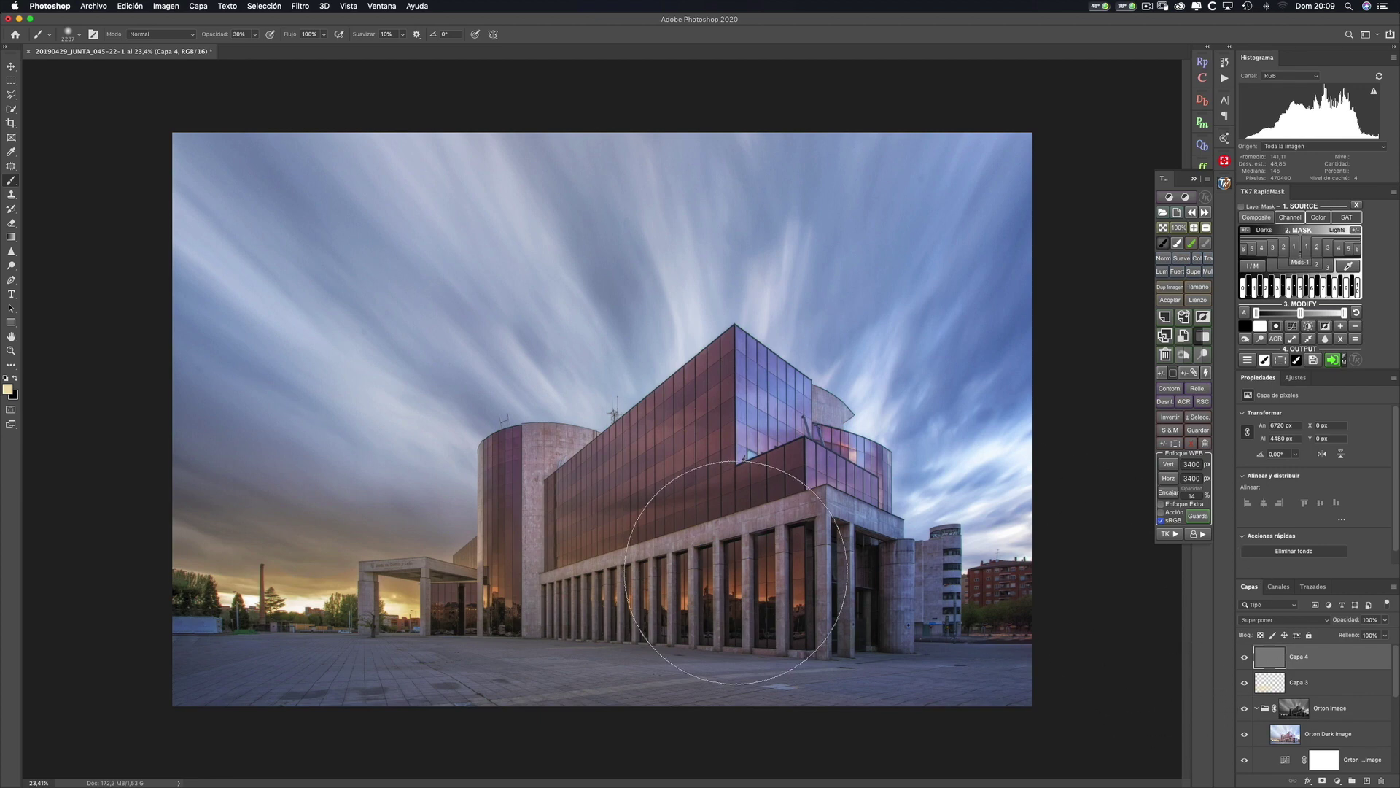
Step: Create a web-sharpened copy of the photo with the TK panel at 2048 px horizontal size and 18% sharpening opacity
double_click(1186, 478)
text(2048)
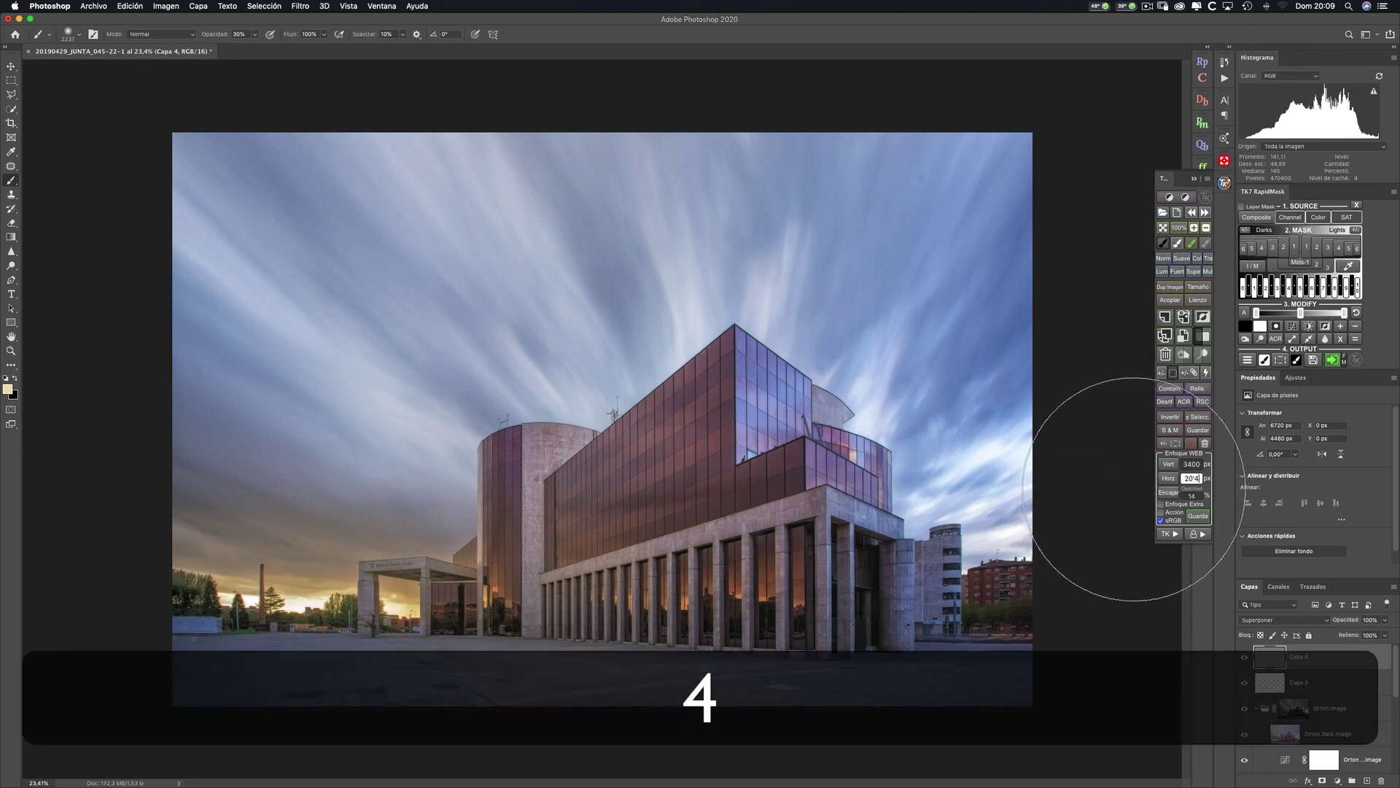
key(BackSpace)
key(BackSpace)
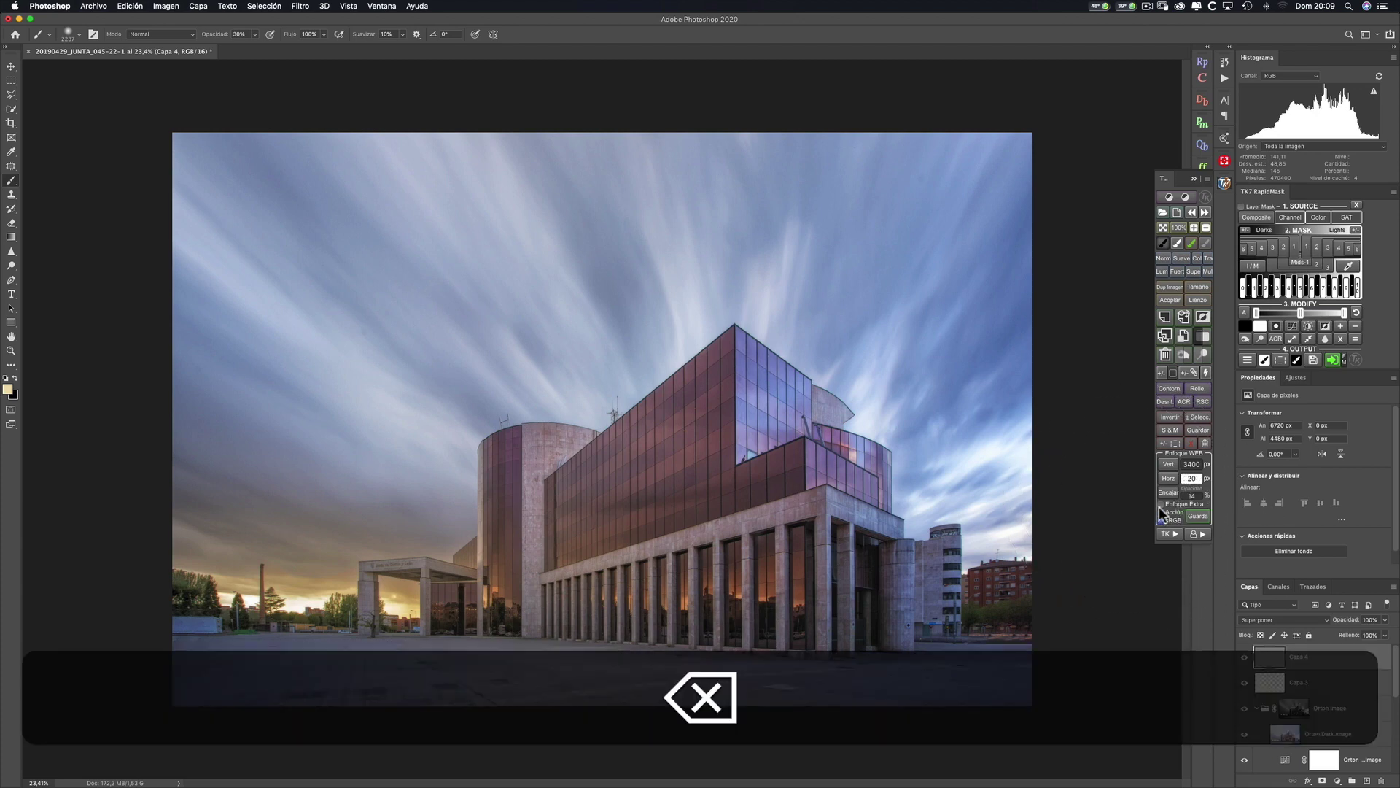
text(48)
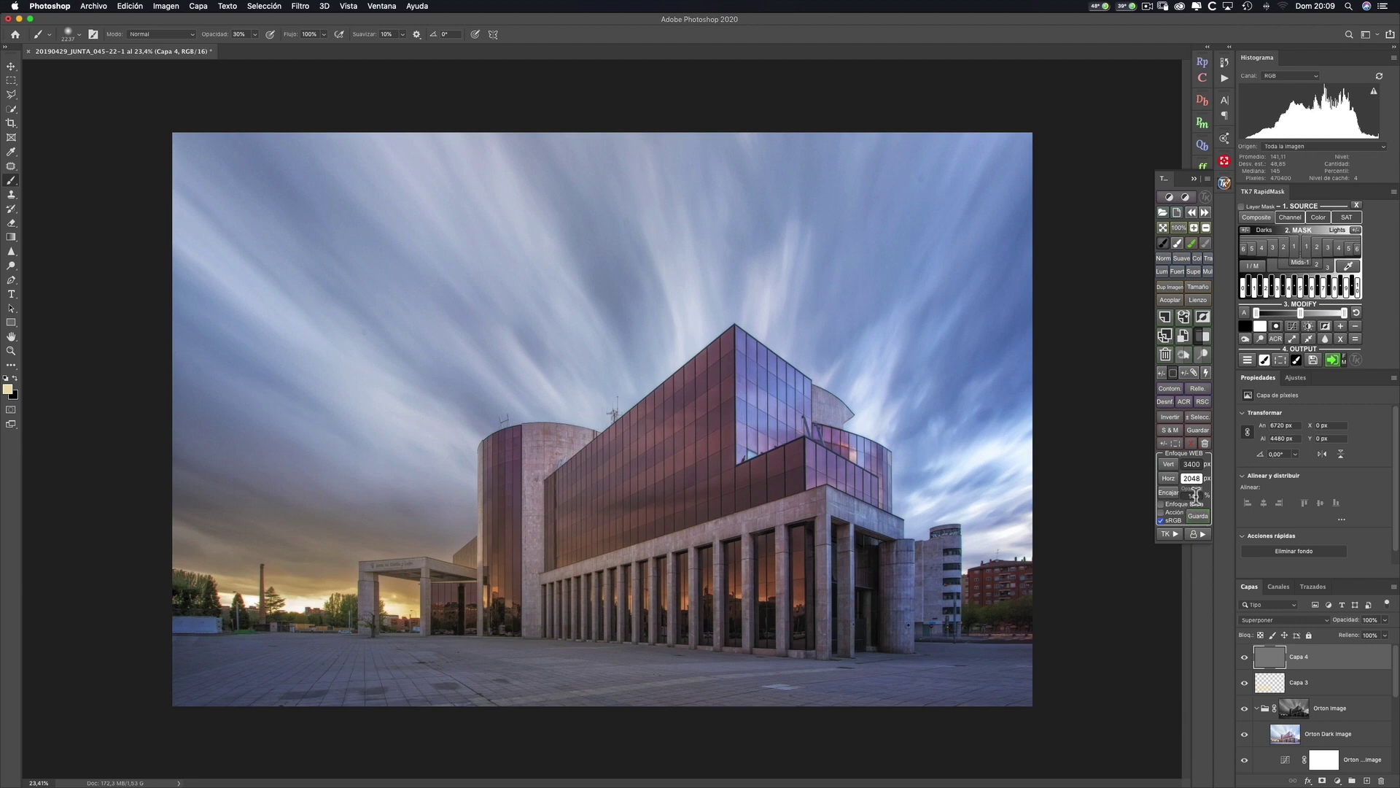
text(18)
click(1169, 478)
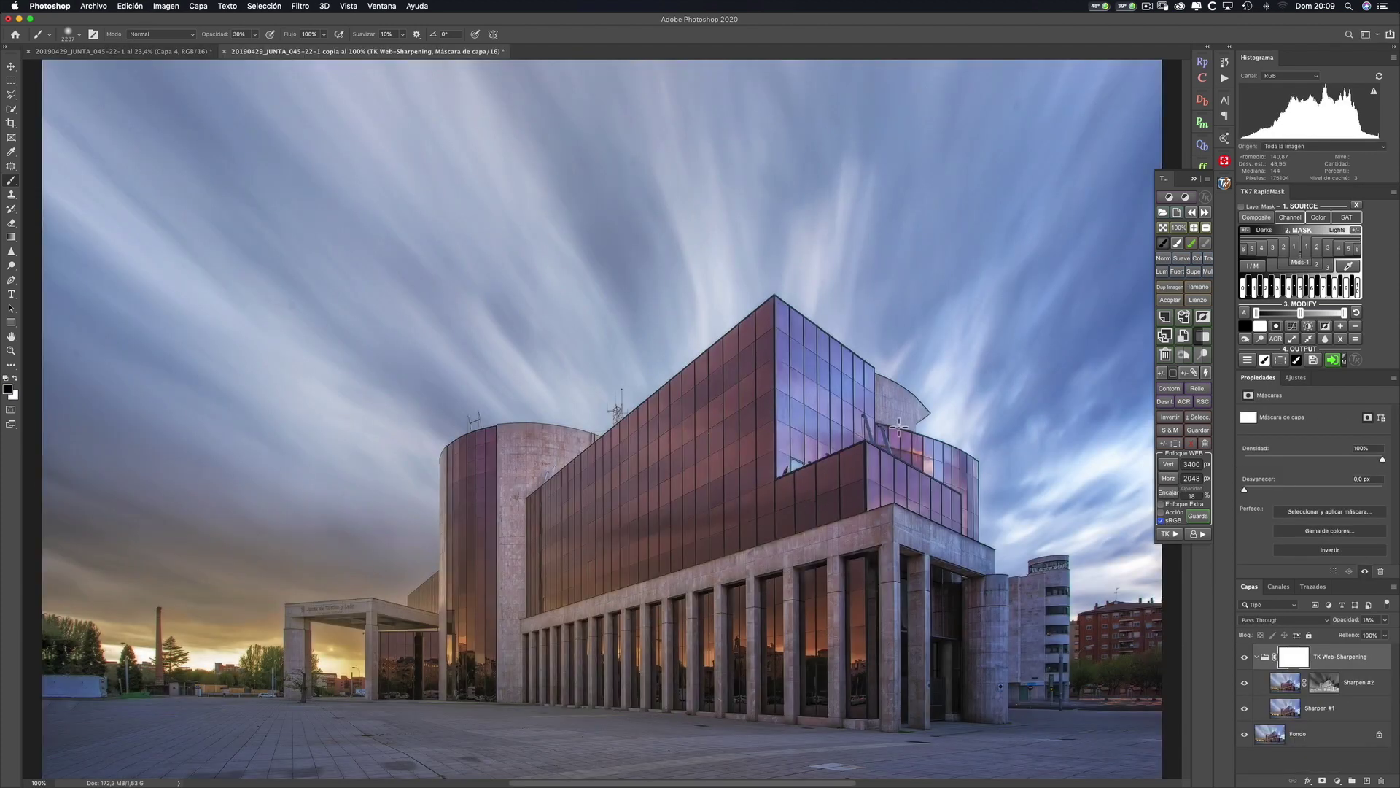
Step: Inspect the whole web-sharpened copy and close it without saving
key(z)
drag(832, 499, 854, 521)
key(b)
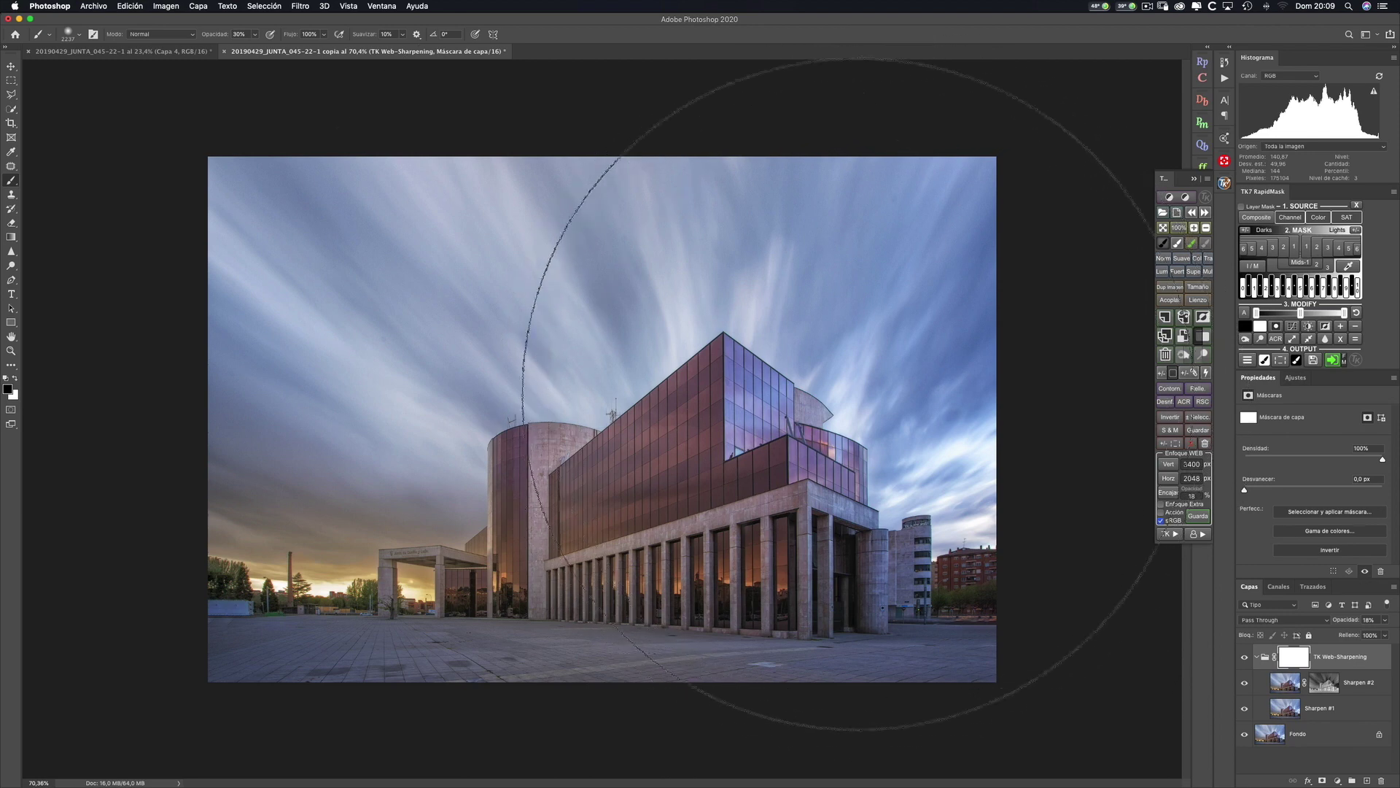
click(225, 52)
click(679, 254)
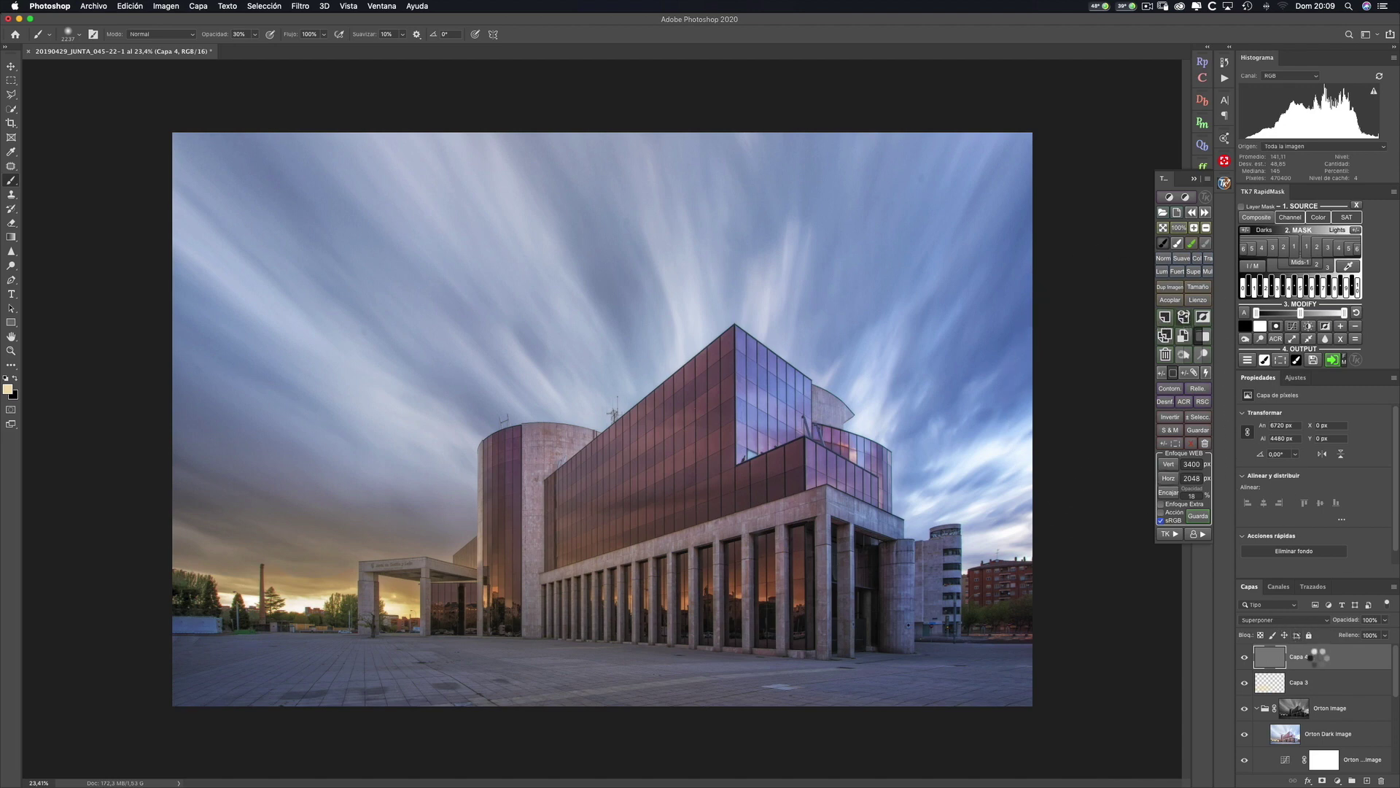
Step: Stamp all visible layers into a new top layer and delete every layer between it and the original smart object
key(super+alt+shift+e)
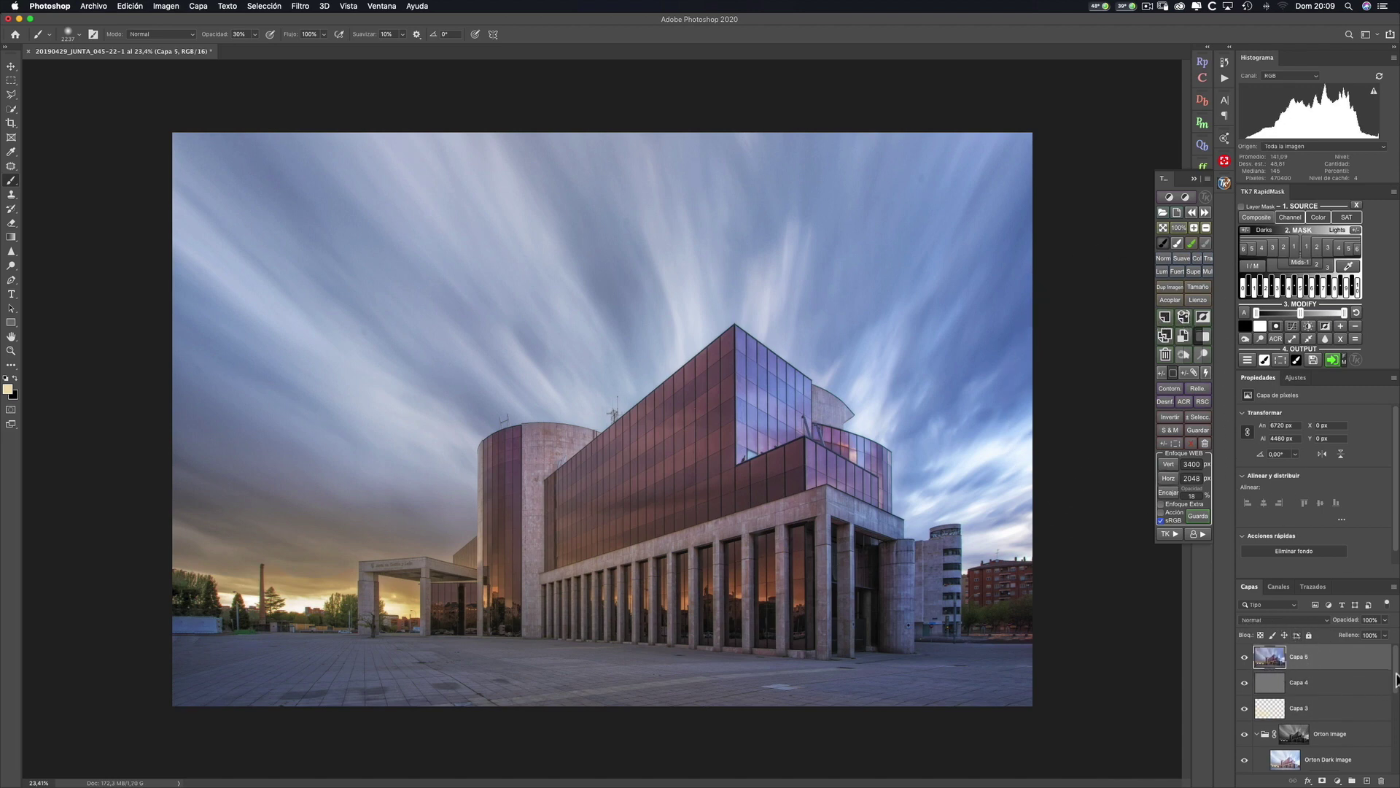
scroll(1385, 693, down, 5)
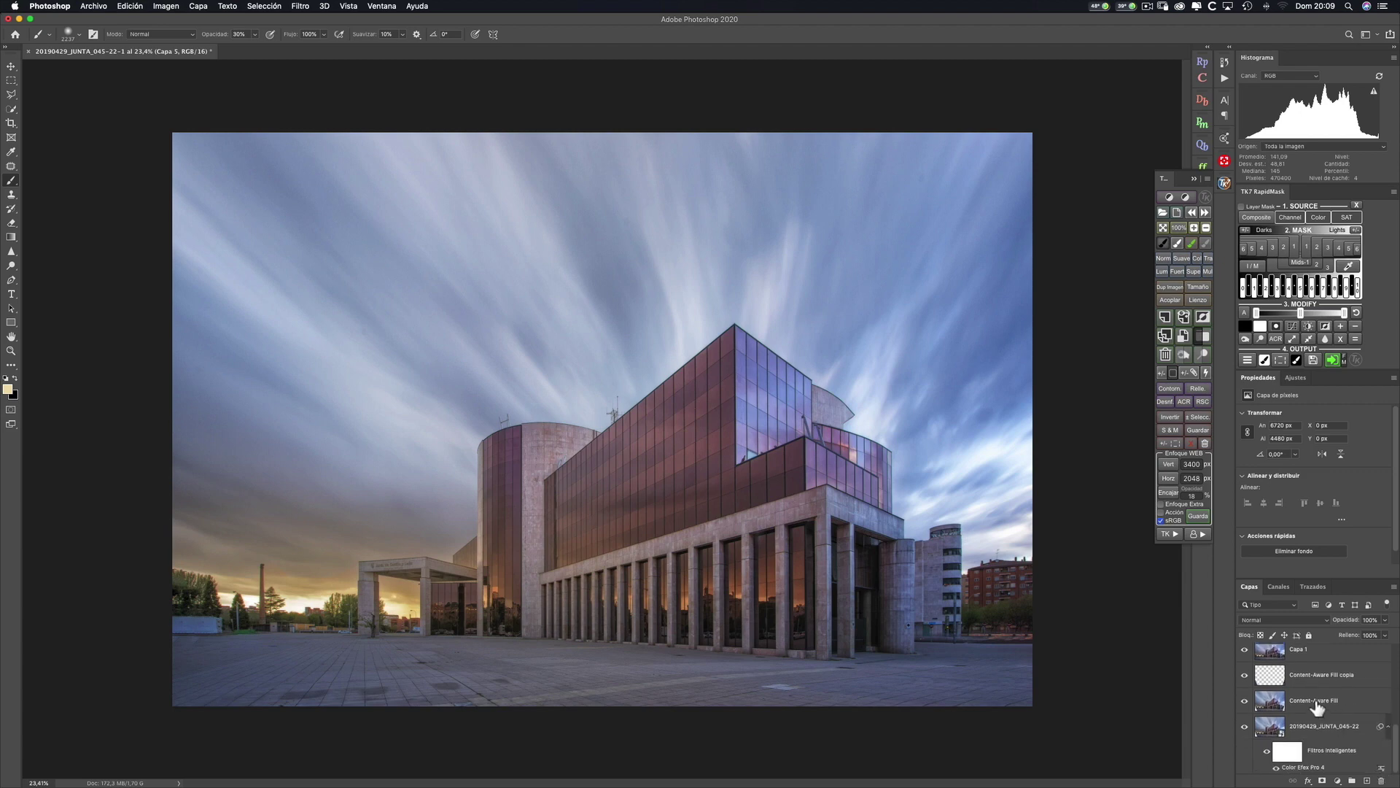
click(1316, 704)
scroll(1305, 700, up, 5)
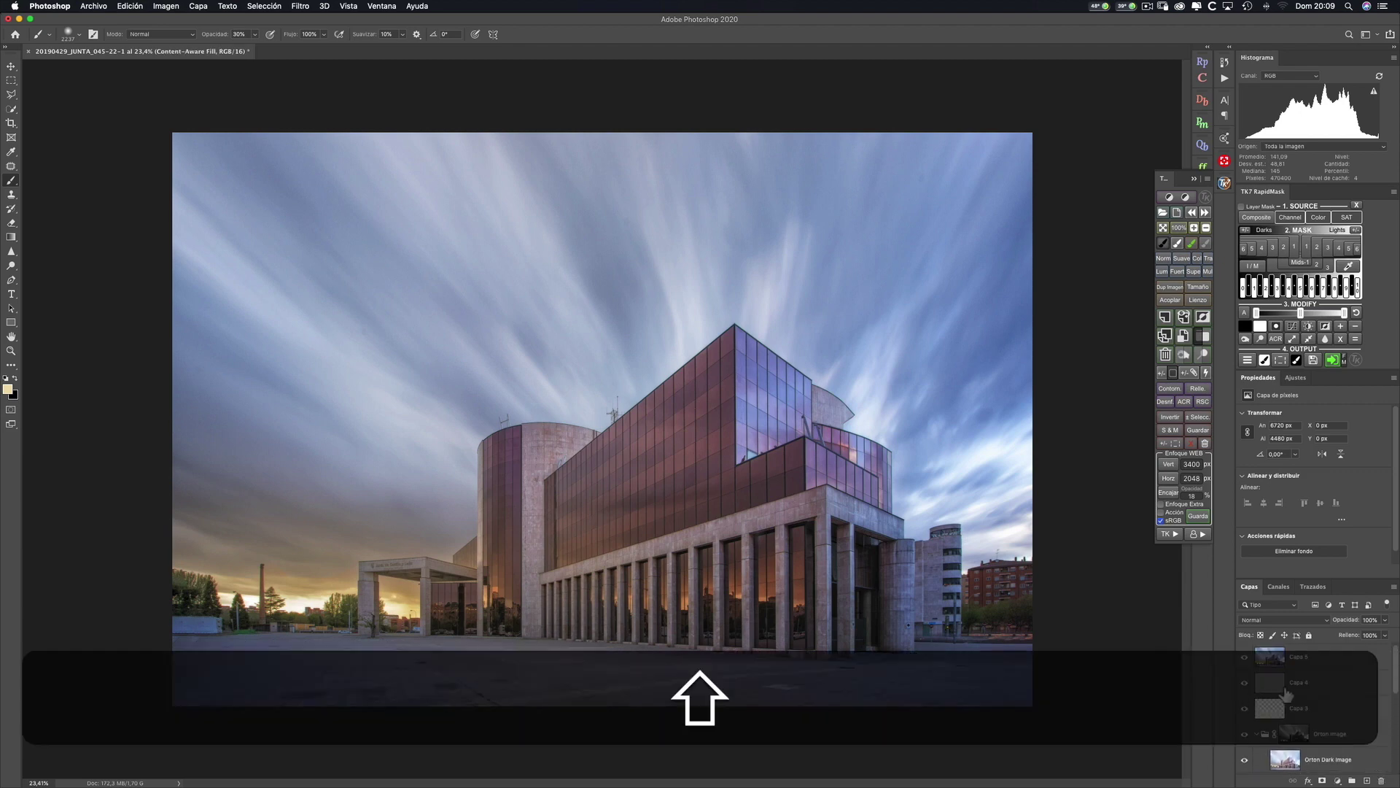
shift+click(1288, 693)
key(BackSpace)
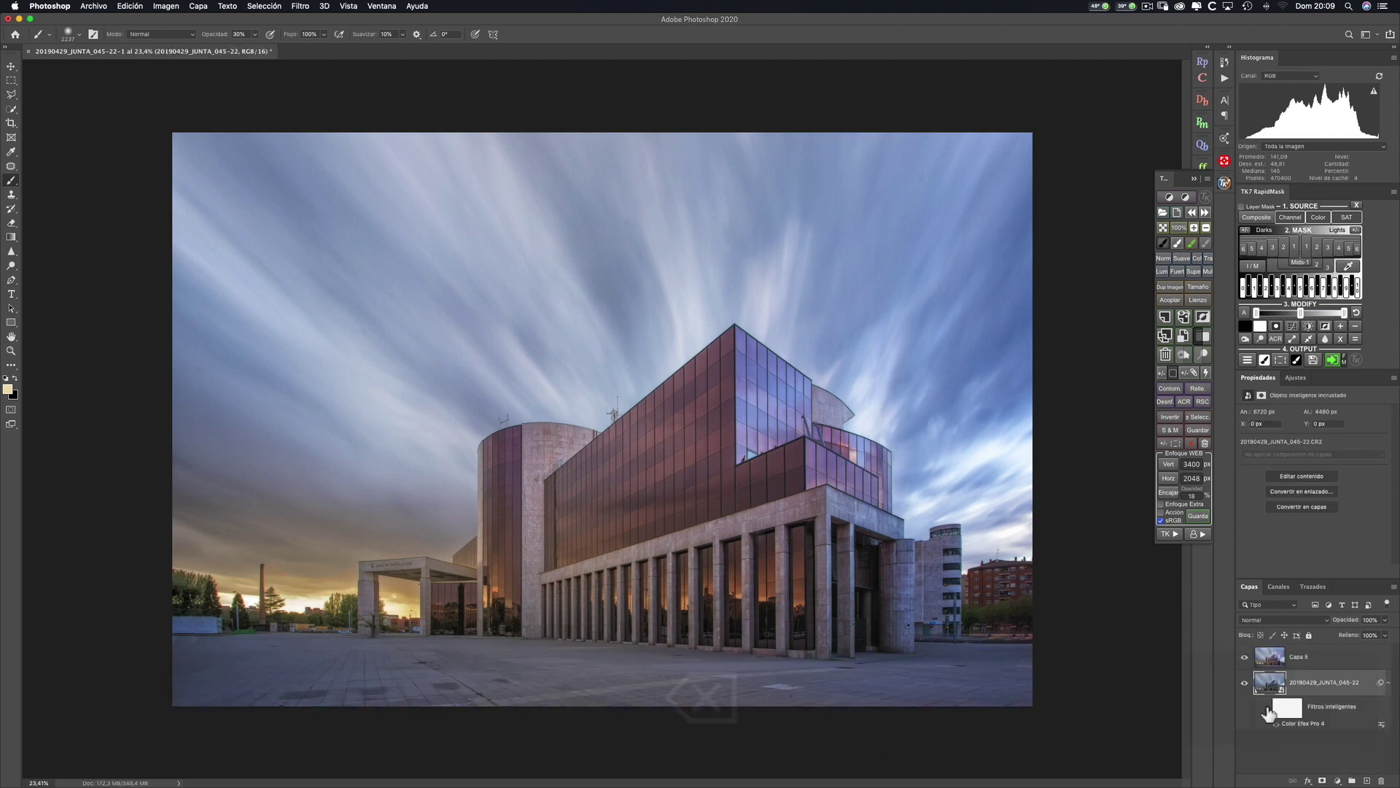
Step: Compare the finished photo with the original smart object by hiding and showing the stamped layer
click(1243, 658)
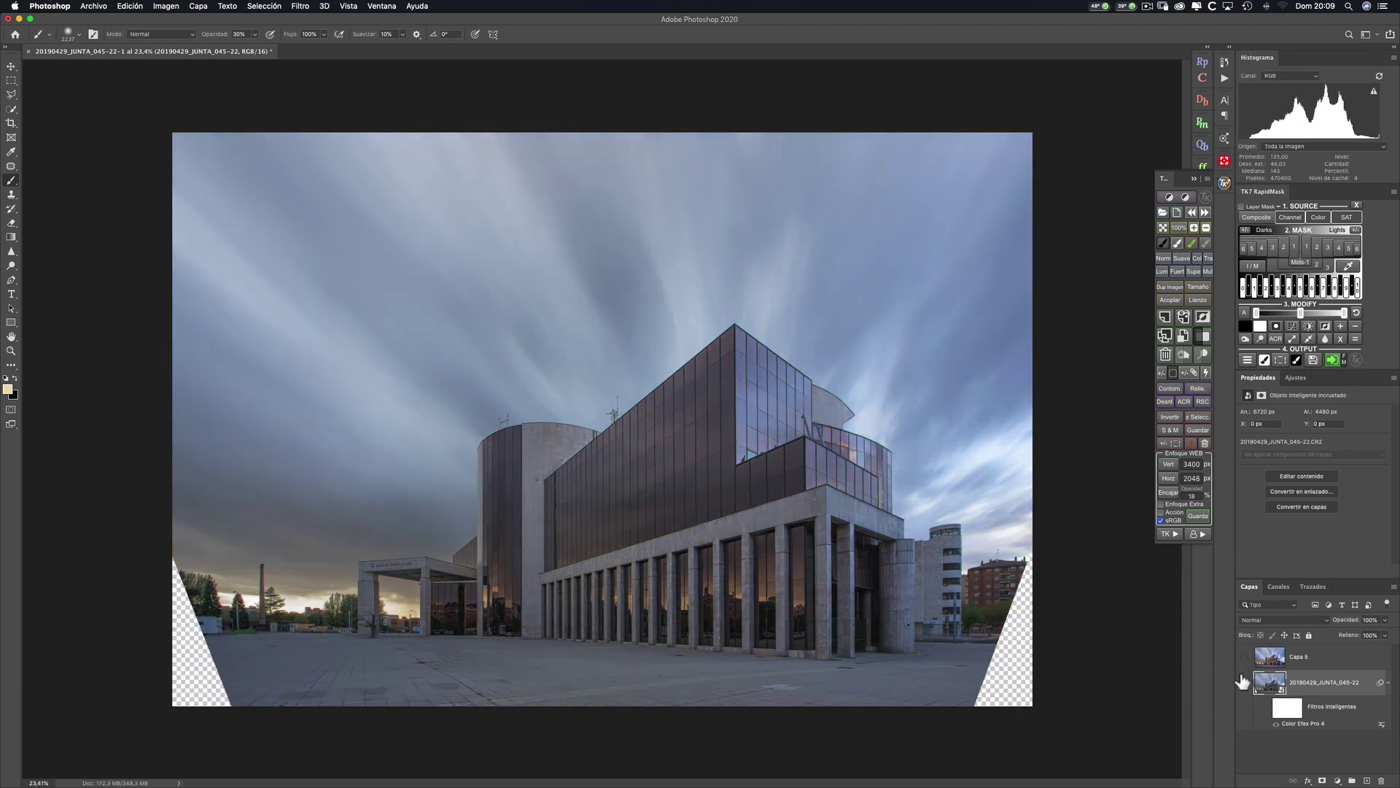
click(1244, 657)
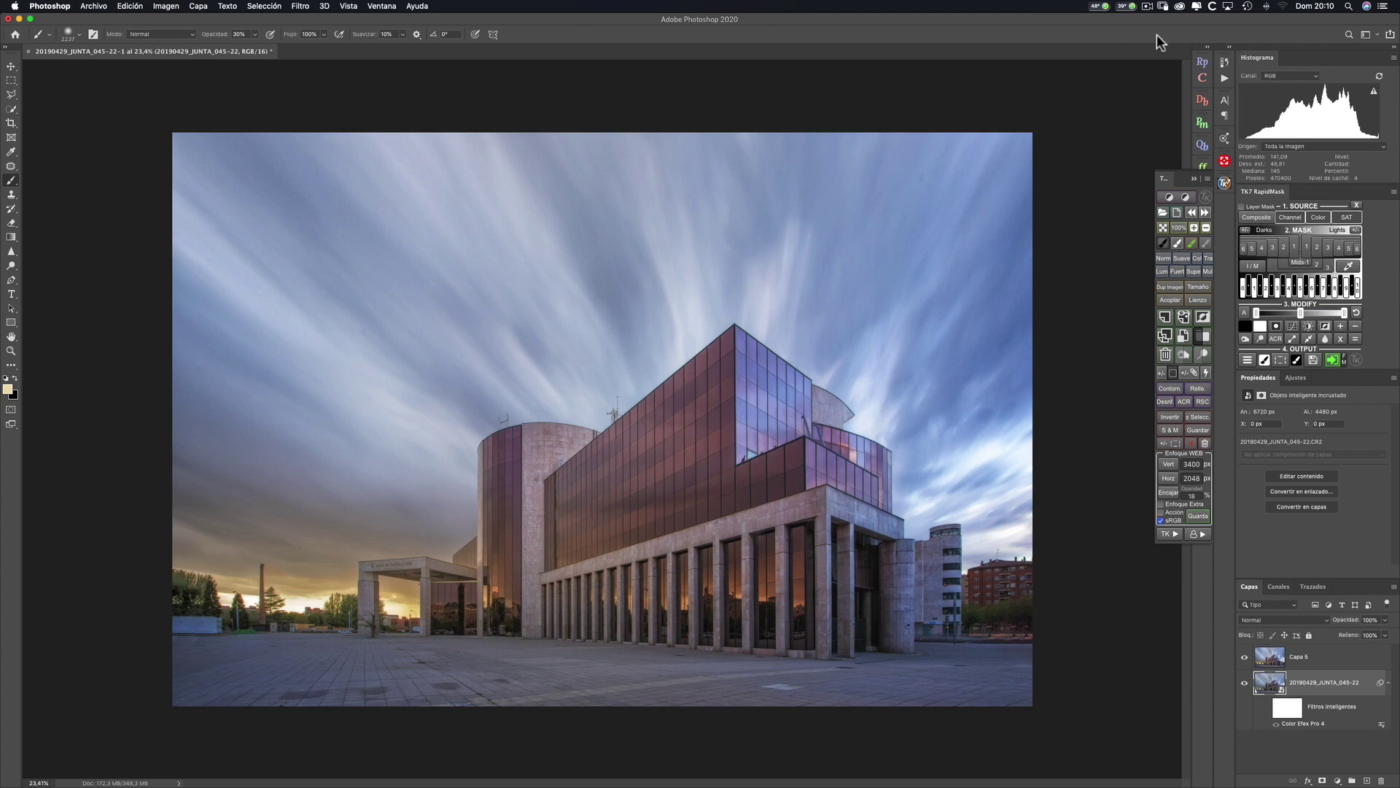
click(1147, 6)
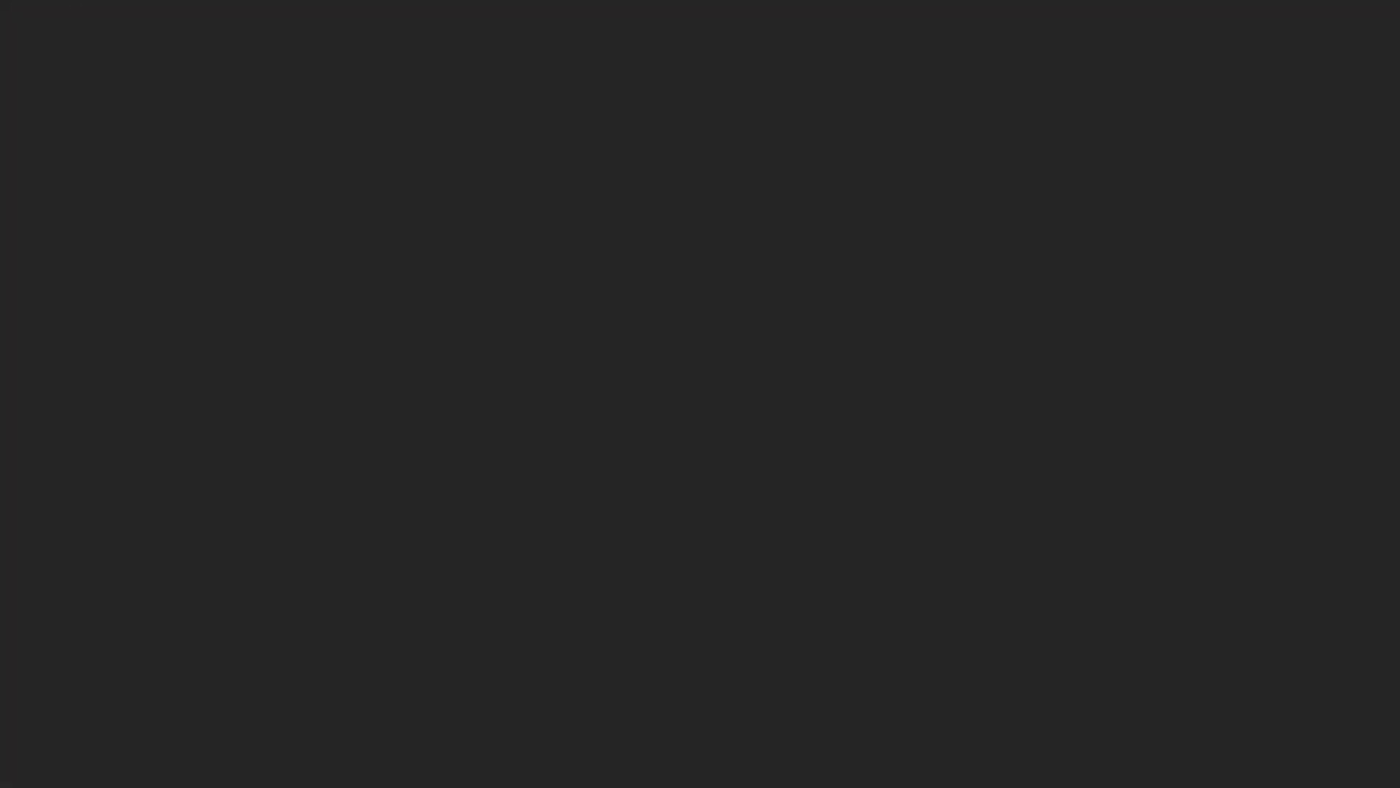